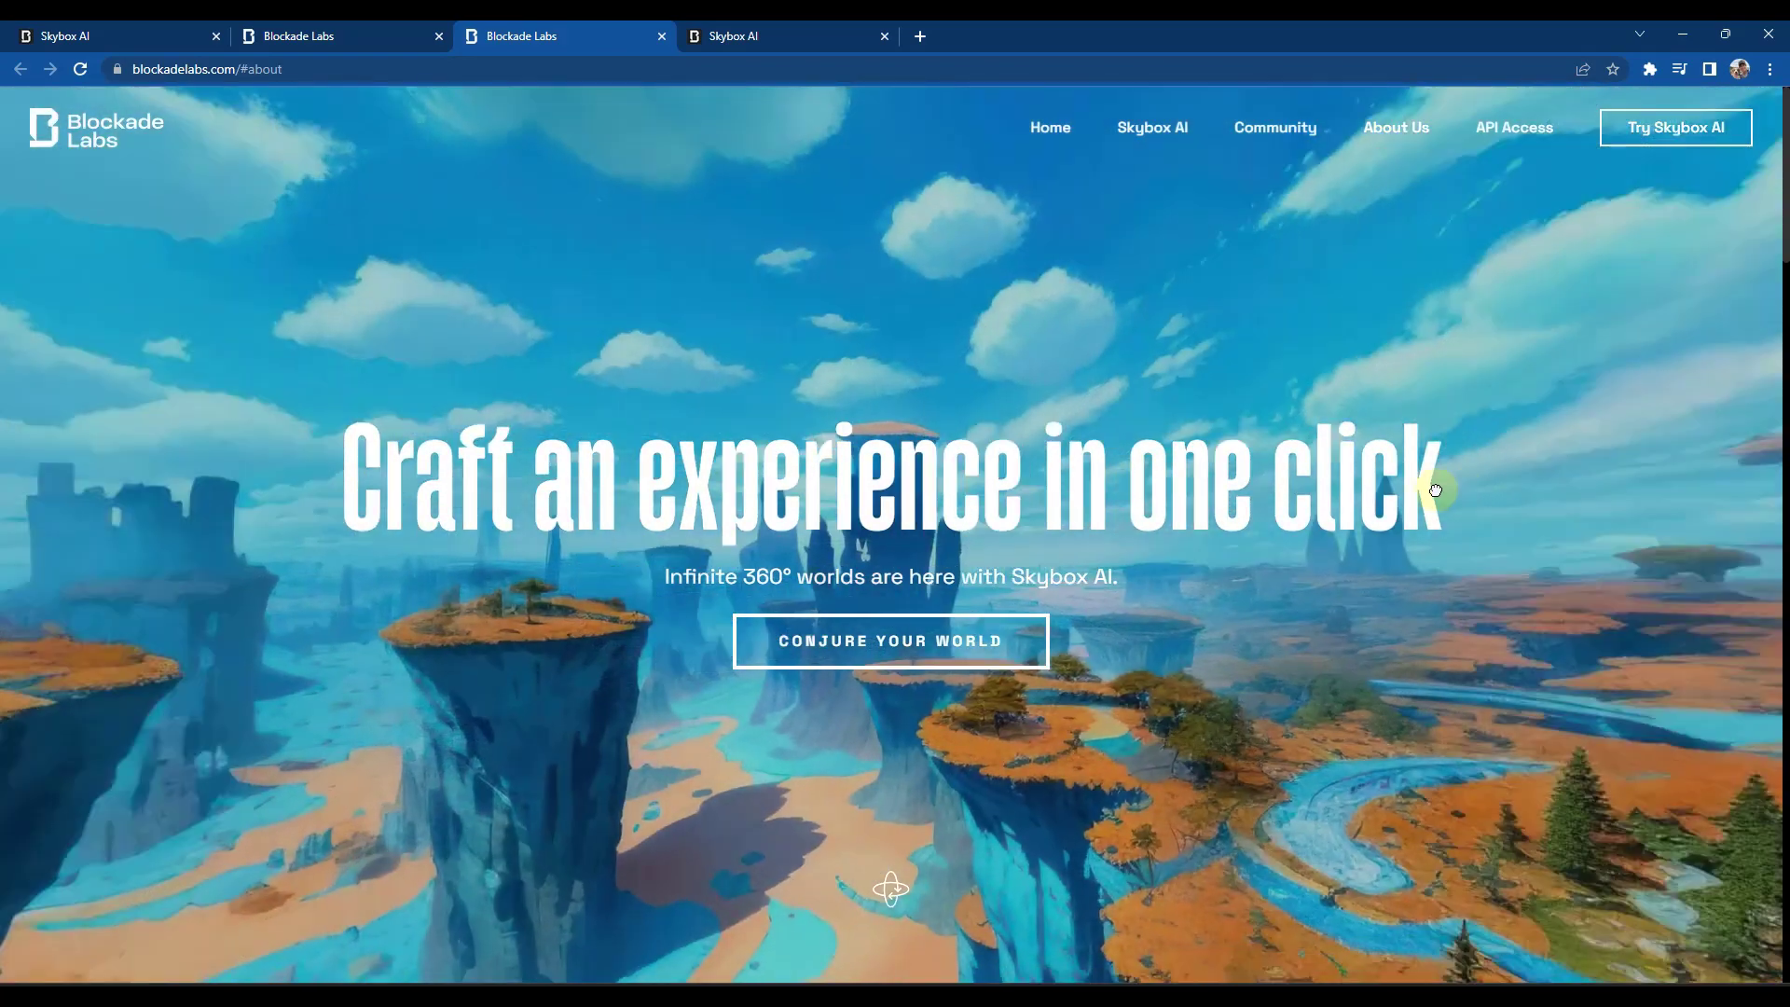
Step: Switch to the Skybox AI generator page at skybox.blockadelabs.com
left_click_drag(1436, 490, 994, 493)
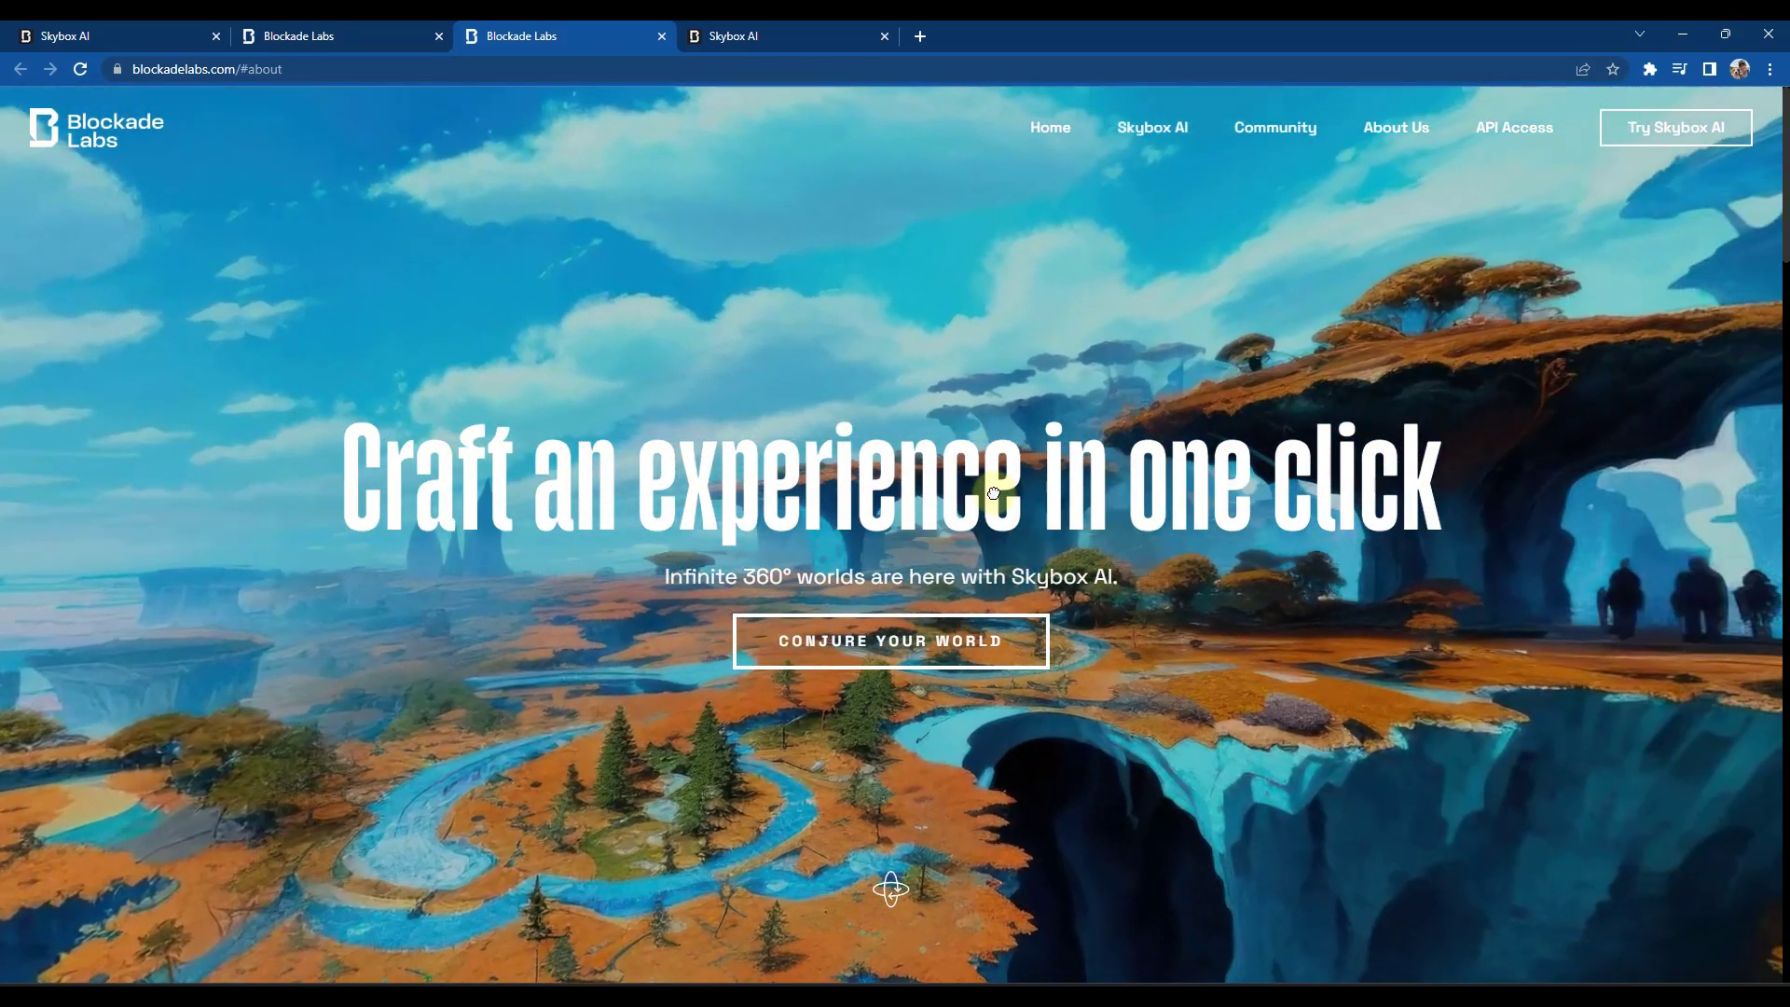
mouse_move(1322, 491)
left_mouse_down()
mouse_move(900, 491)
mouse_move(1318, 480)
left_mouse_up()
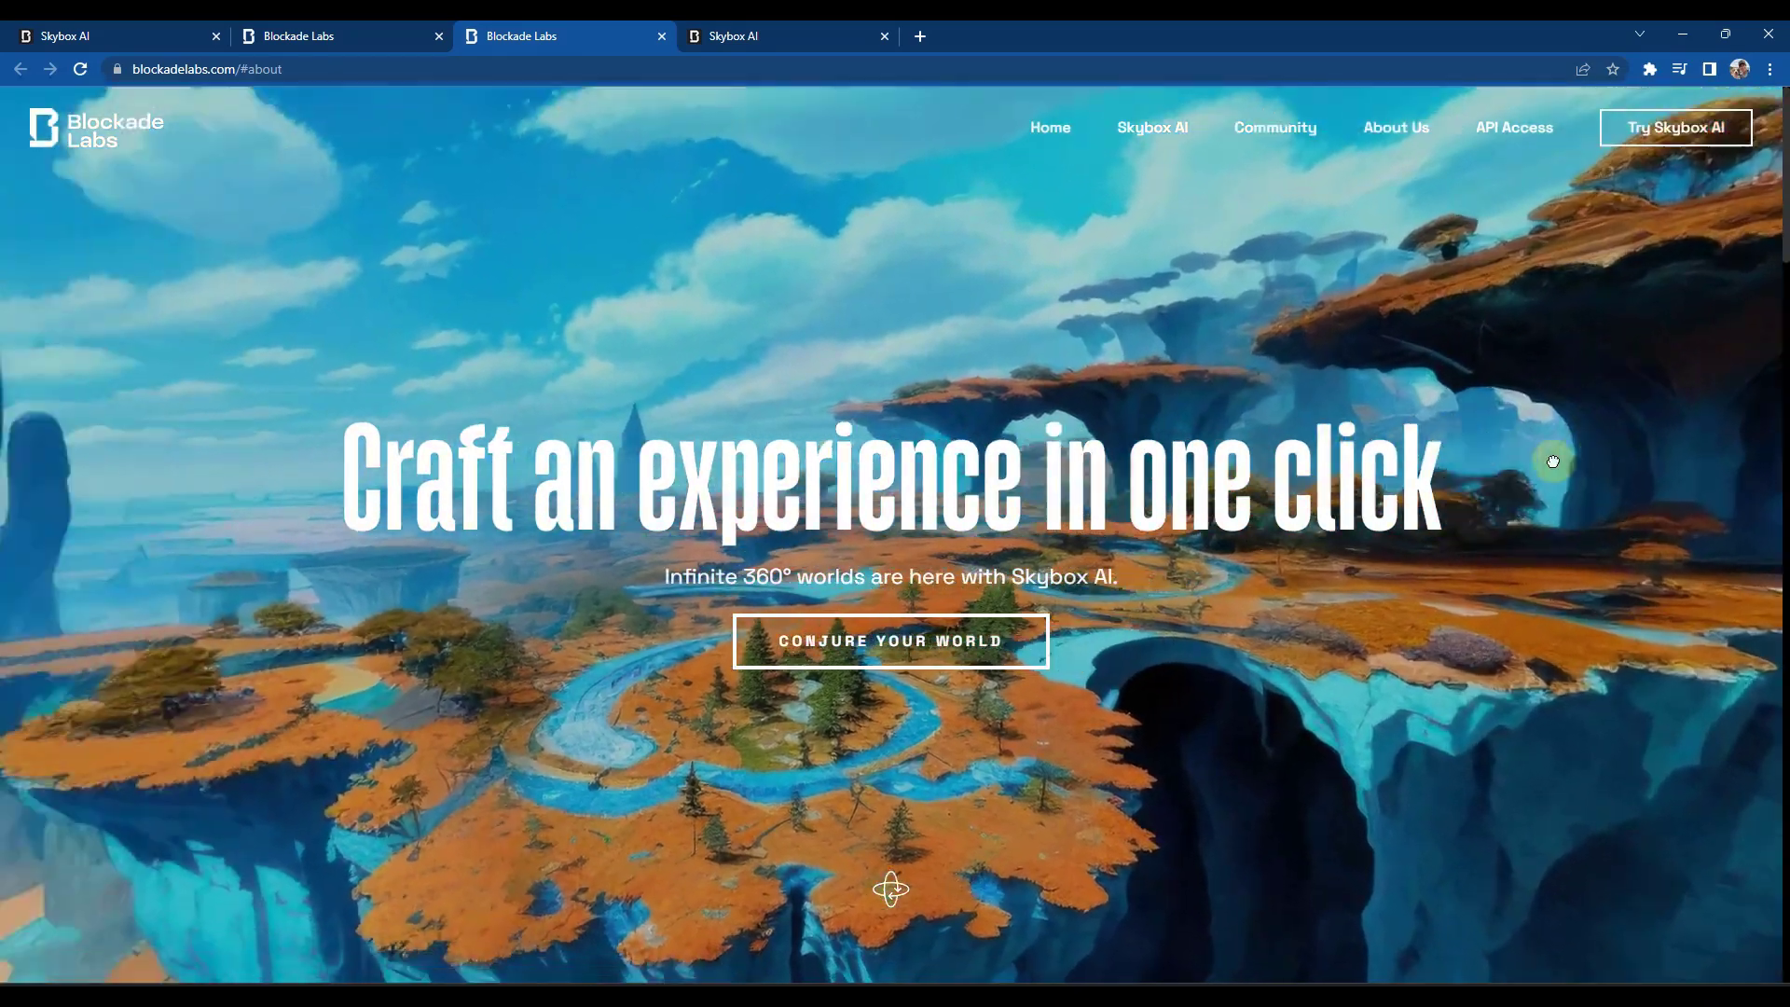
left_click_drag(1552, 462, 753, 572)
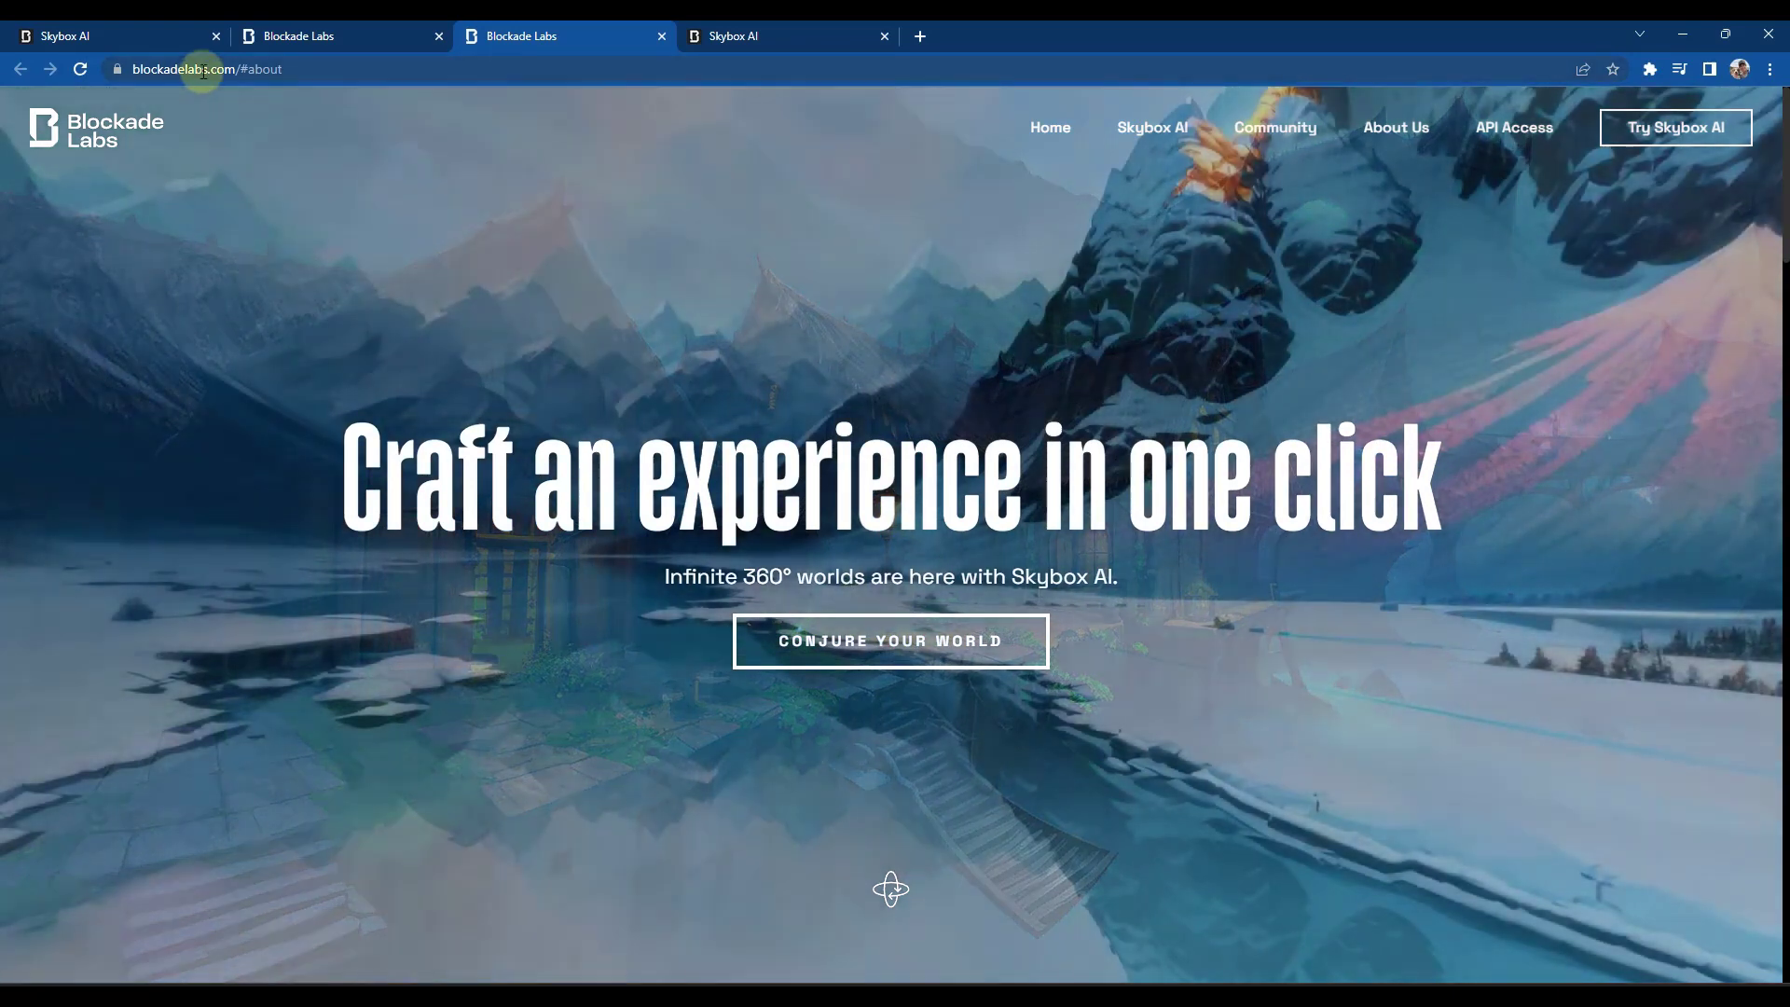
left_click(103, 40)
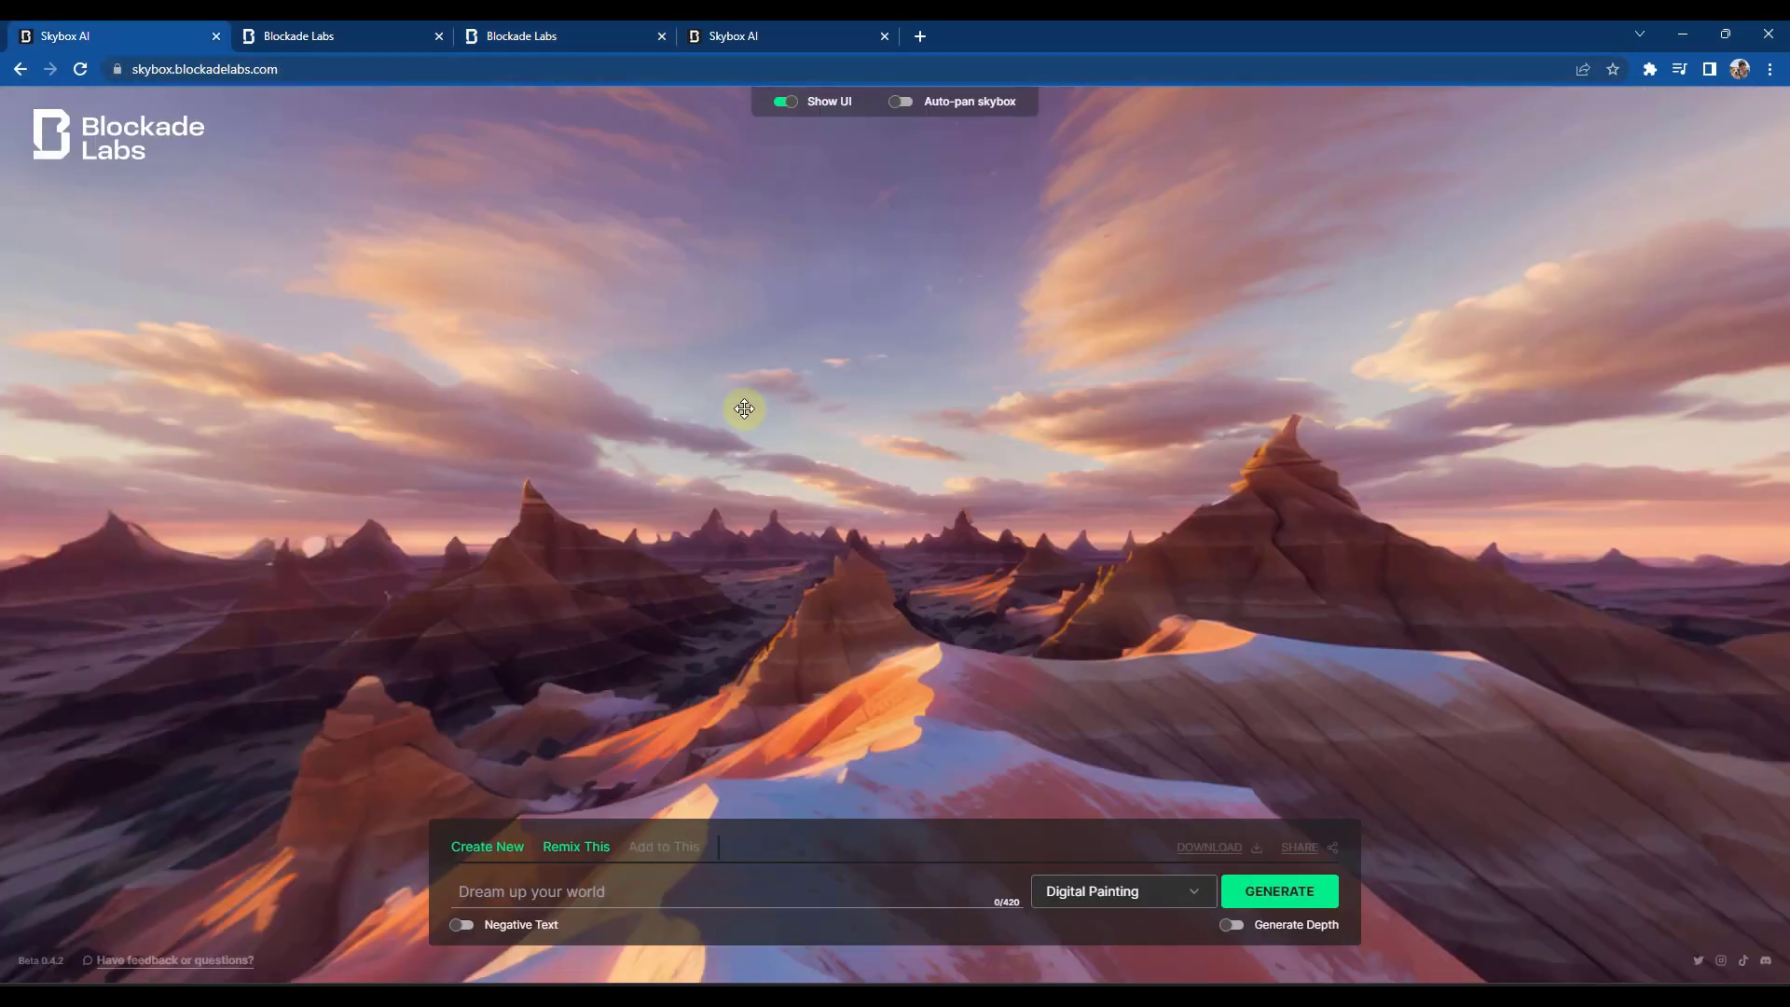
Step: Enable auto-panning of the skybox, and hide and restore the generator's interface
left_click_drag(779, 577, 919, 128)
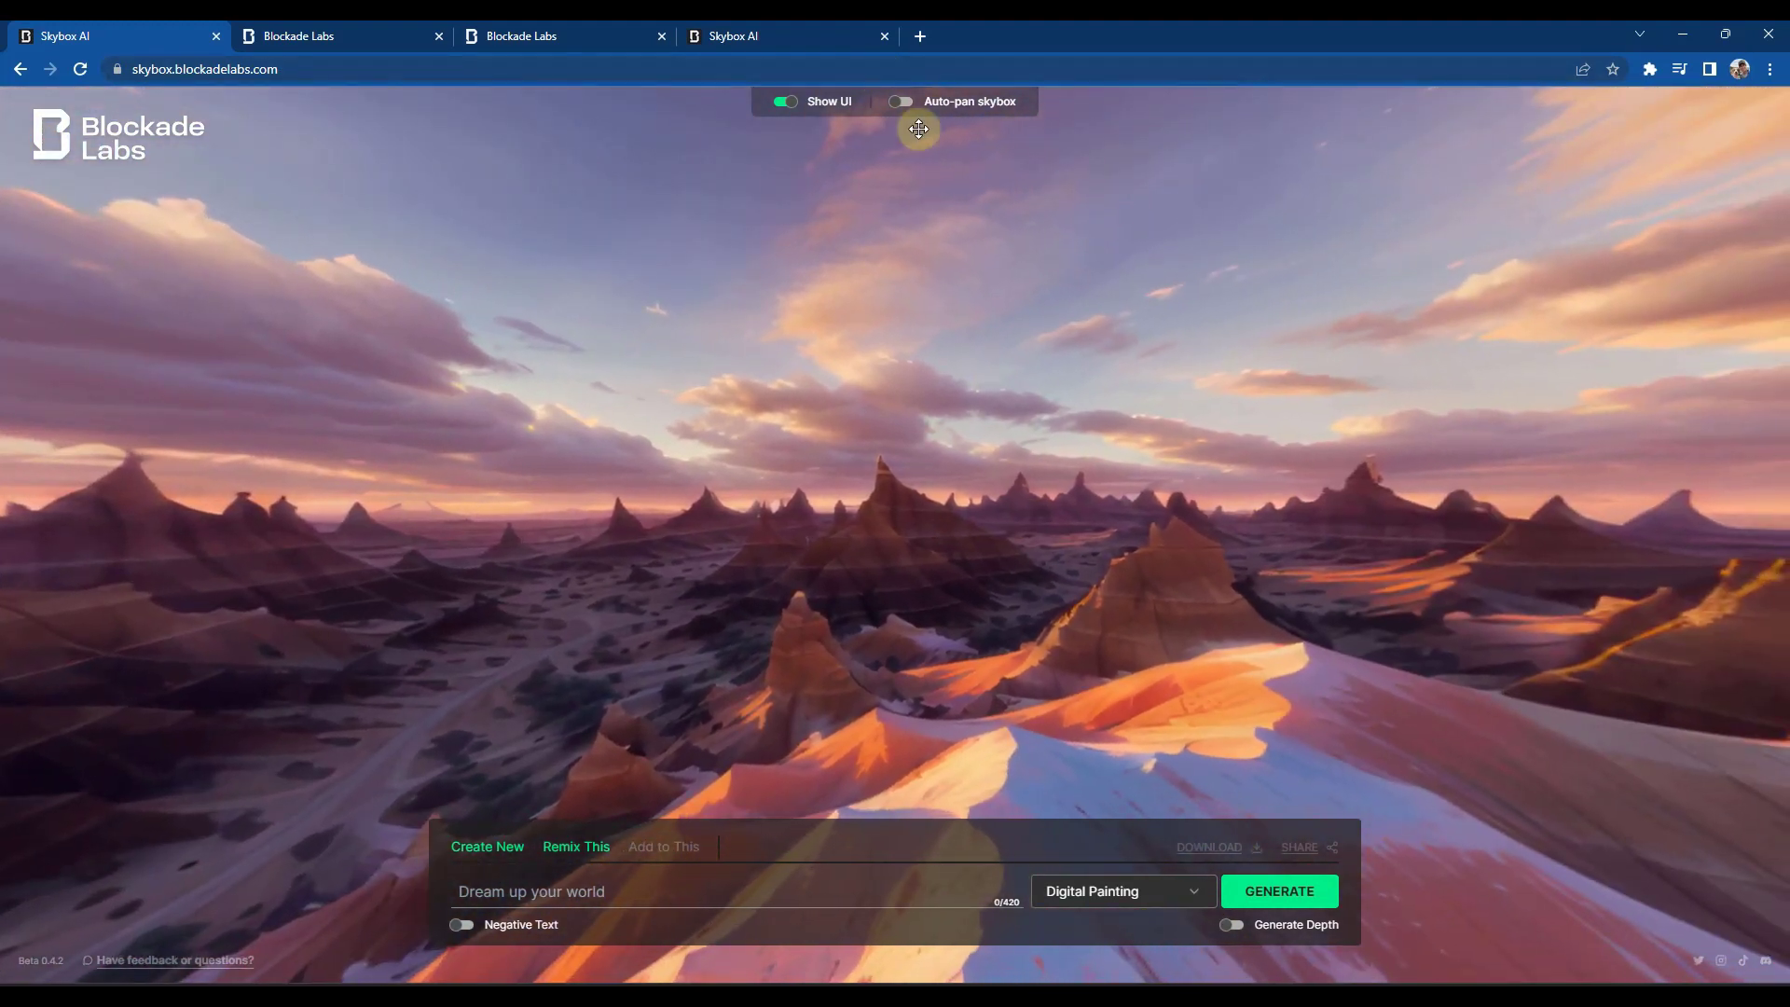
left_click(900, 102)
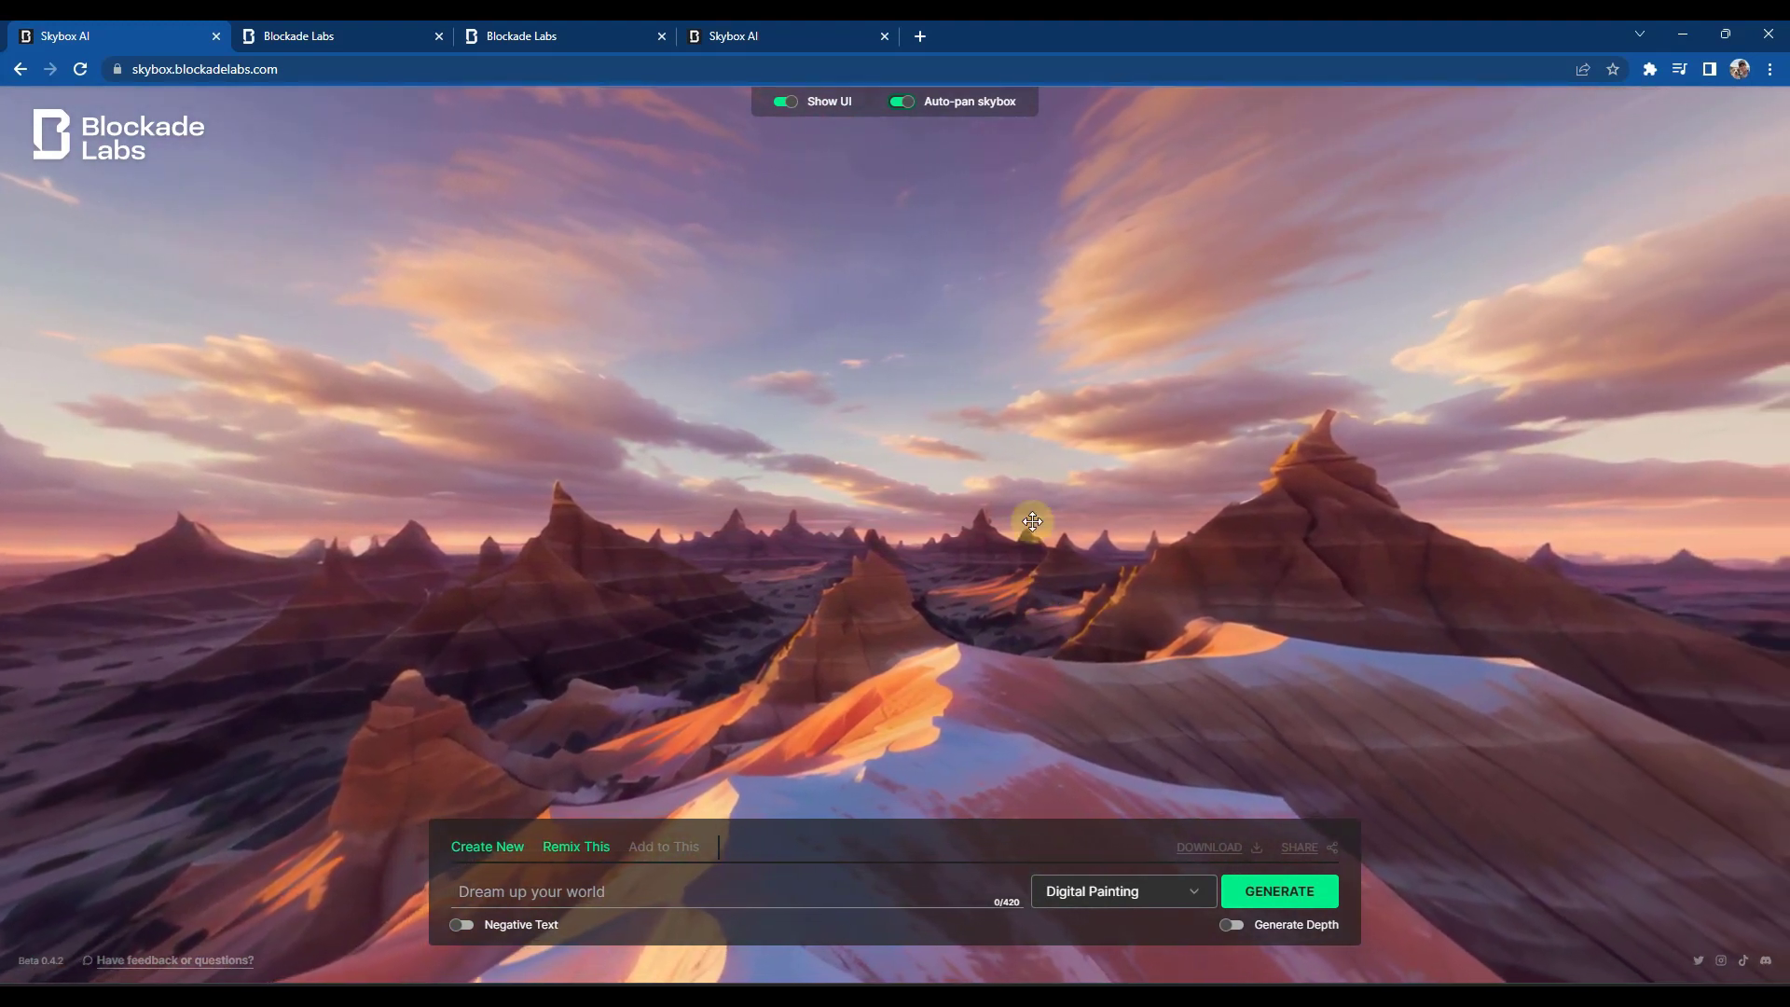
left_click(788, 104)
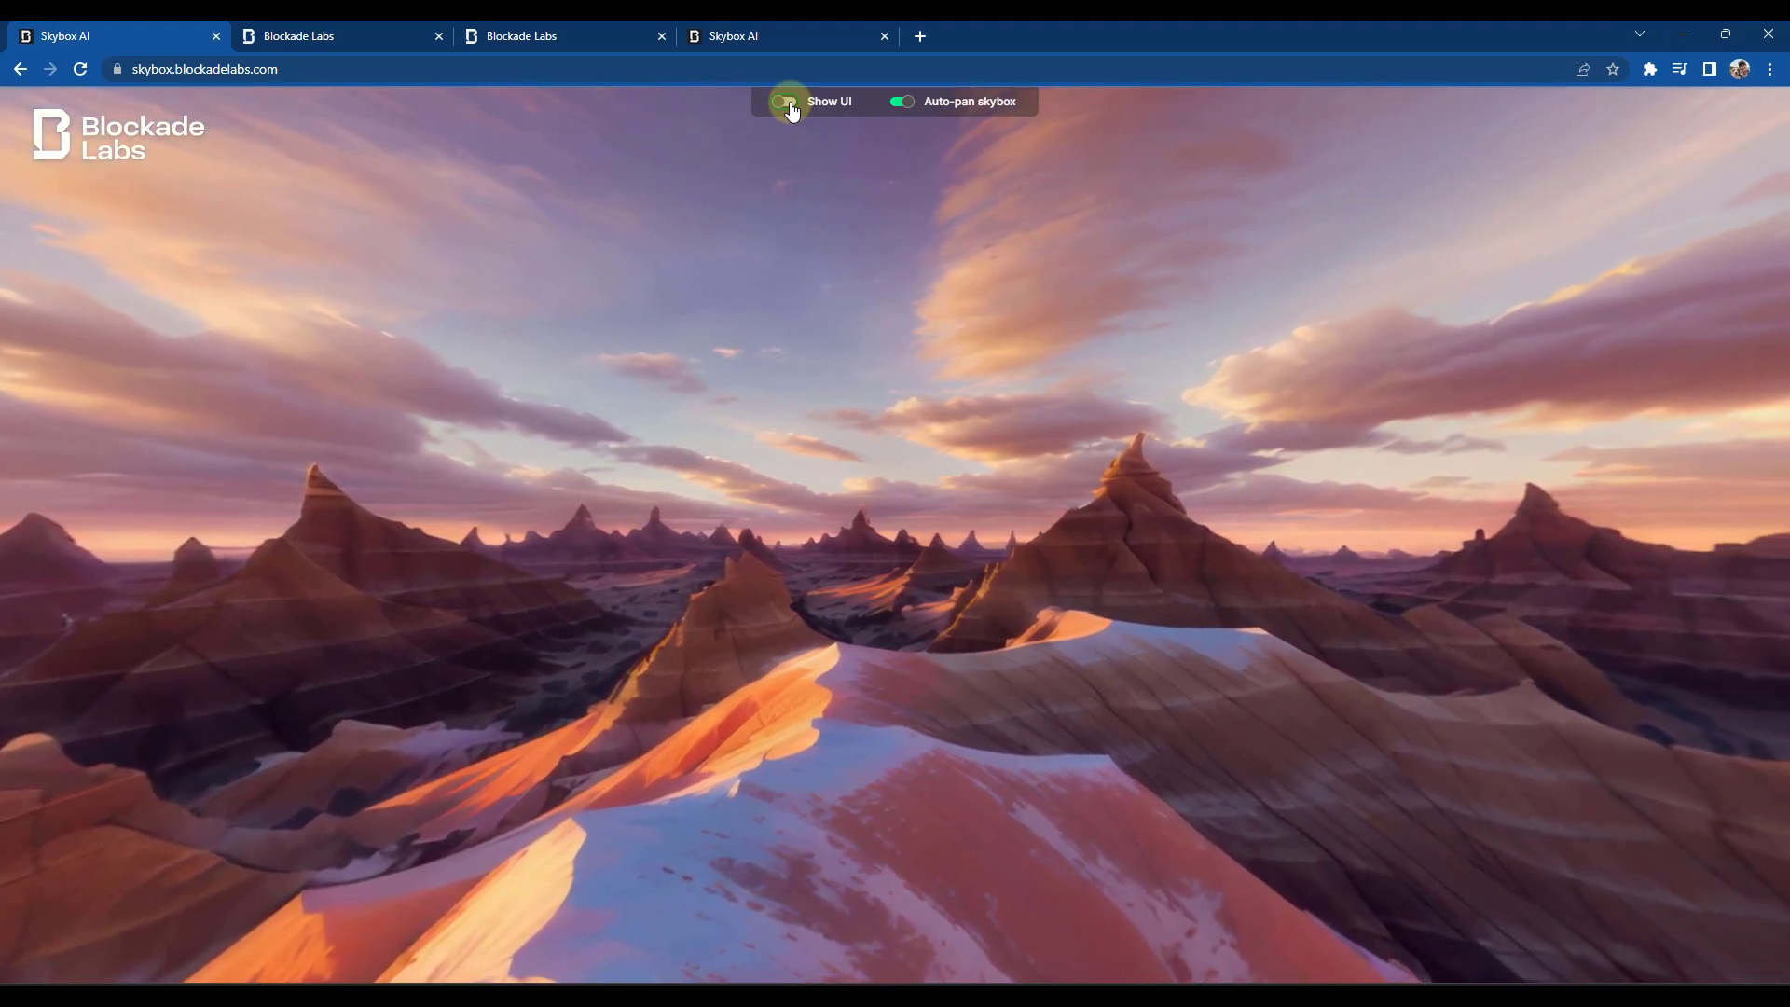
left_click(788, 104)
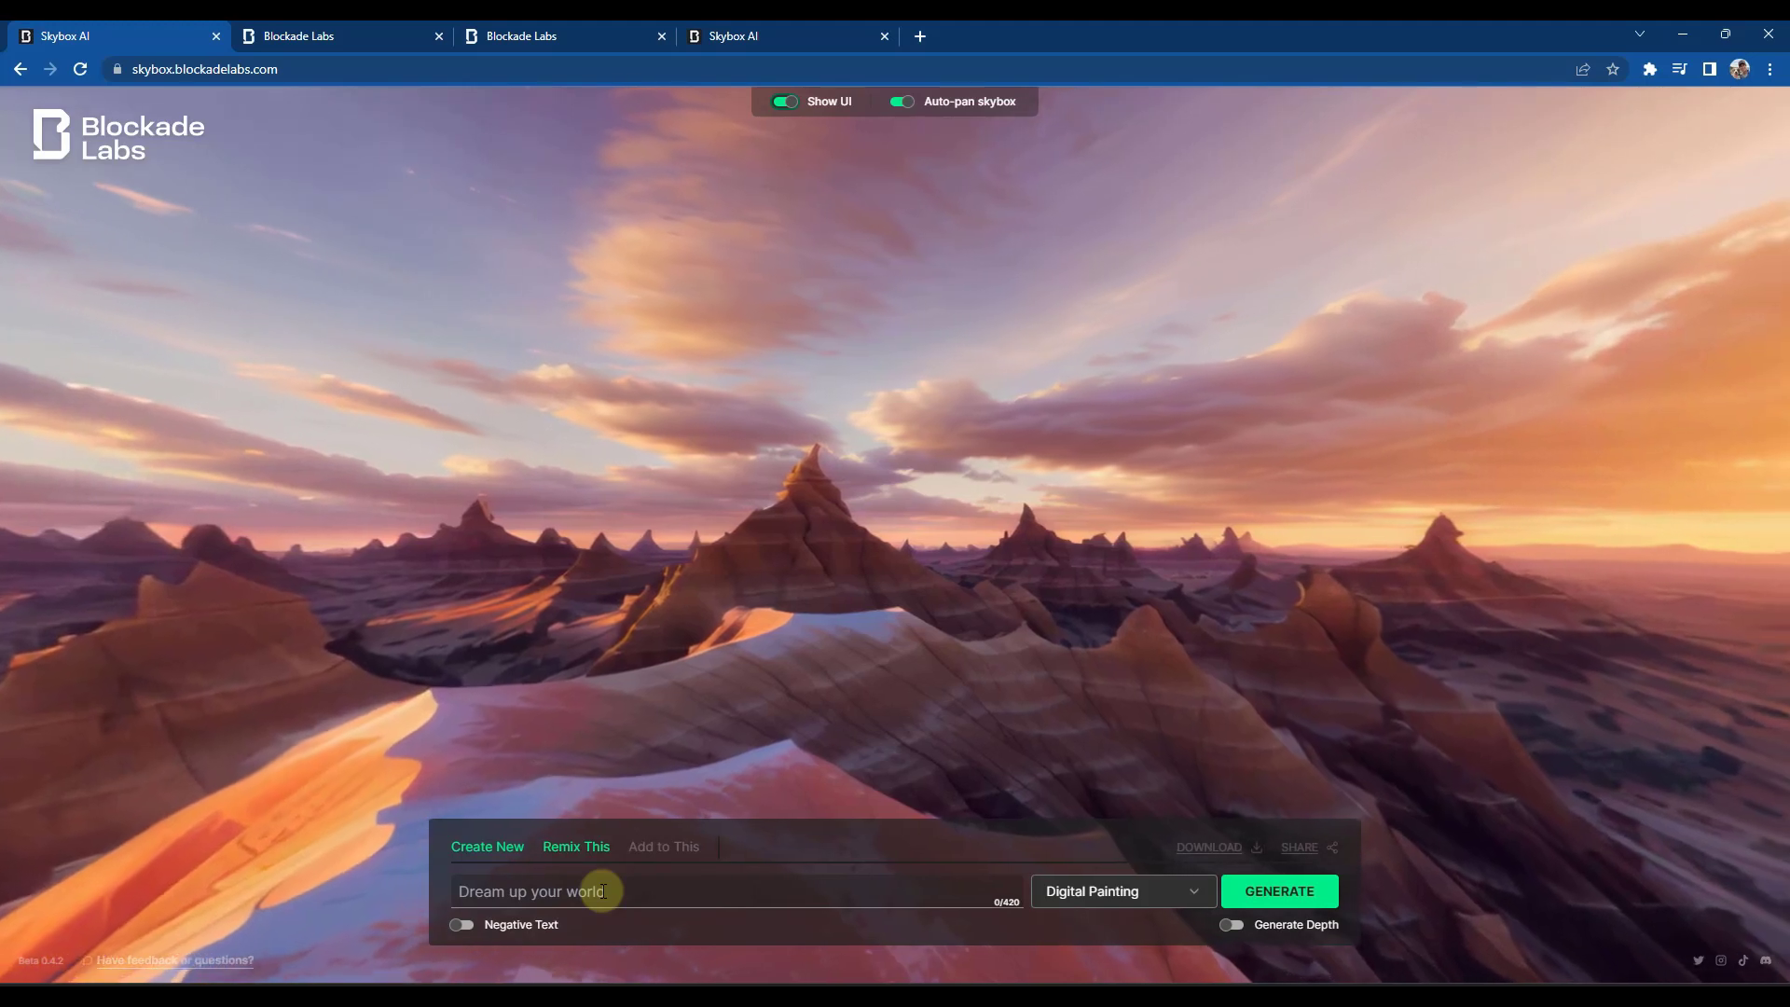
Step: Start a new skybox from scratch, dismiss the Create New introduction and browse the available art styles
left_click(718, 892)
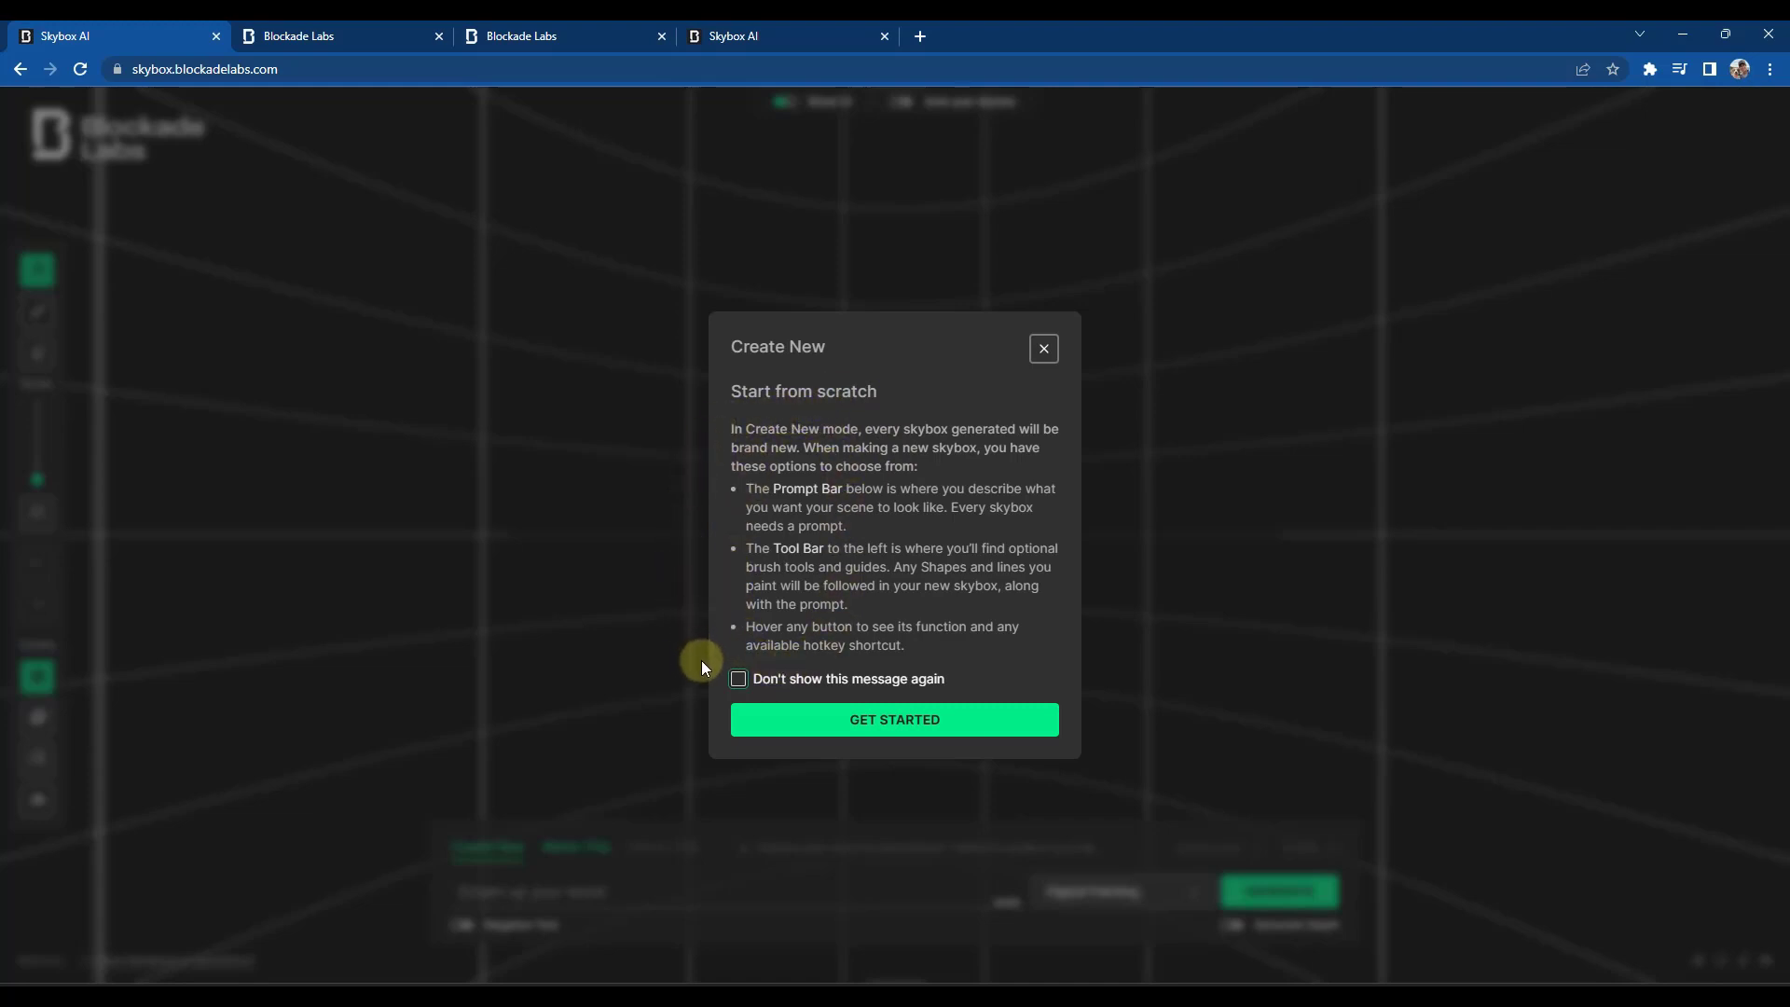
left_click(876, 720)
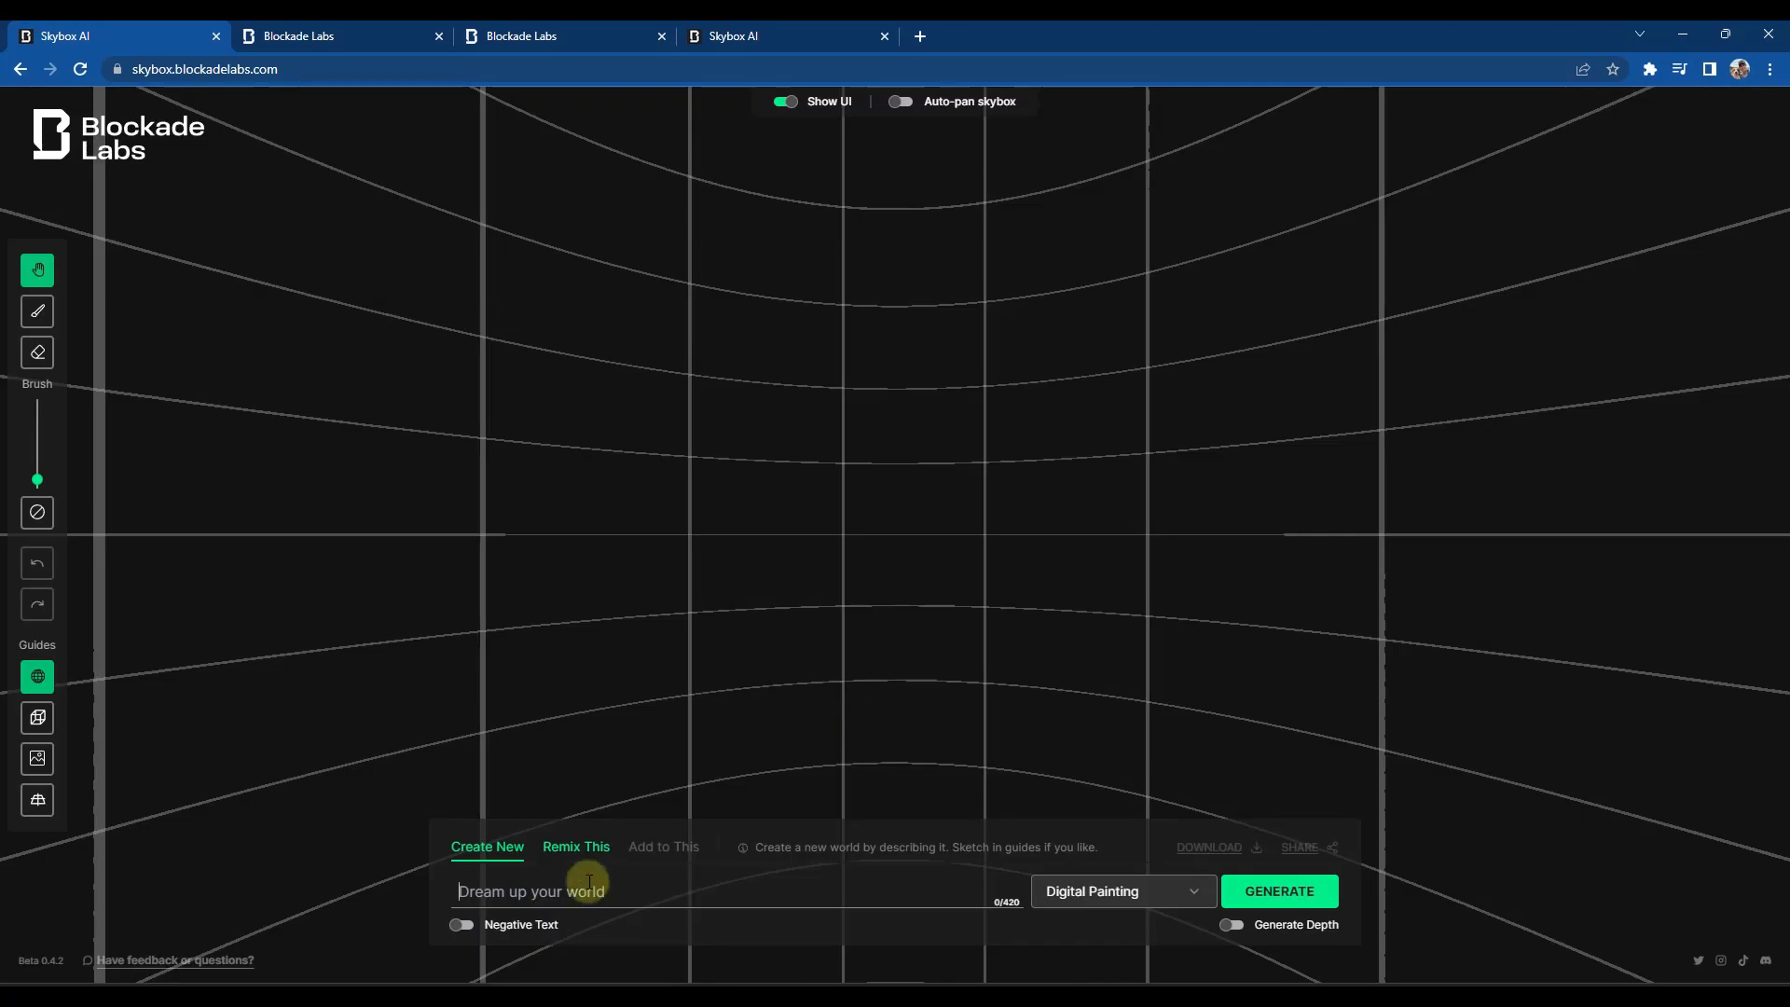
left_click(1136, 895)
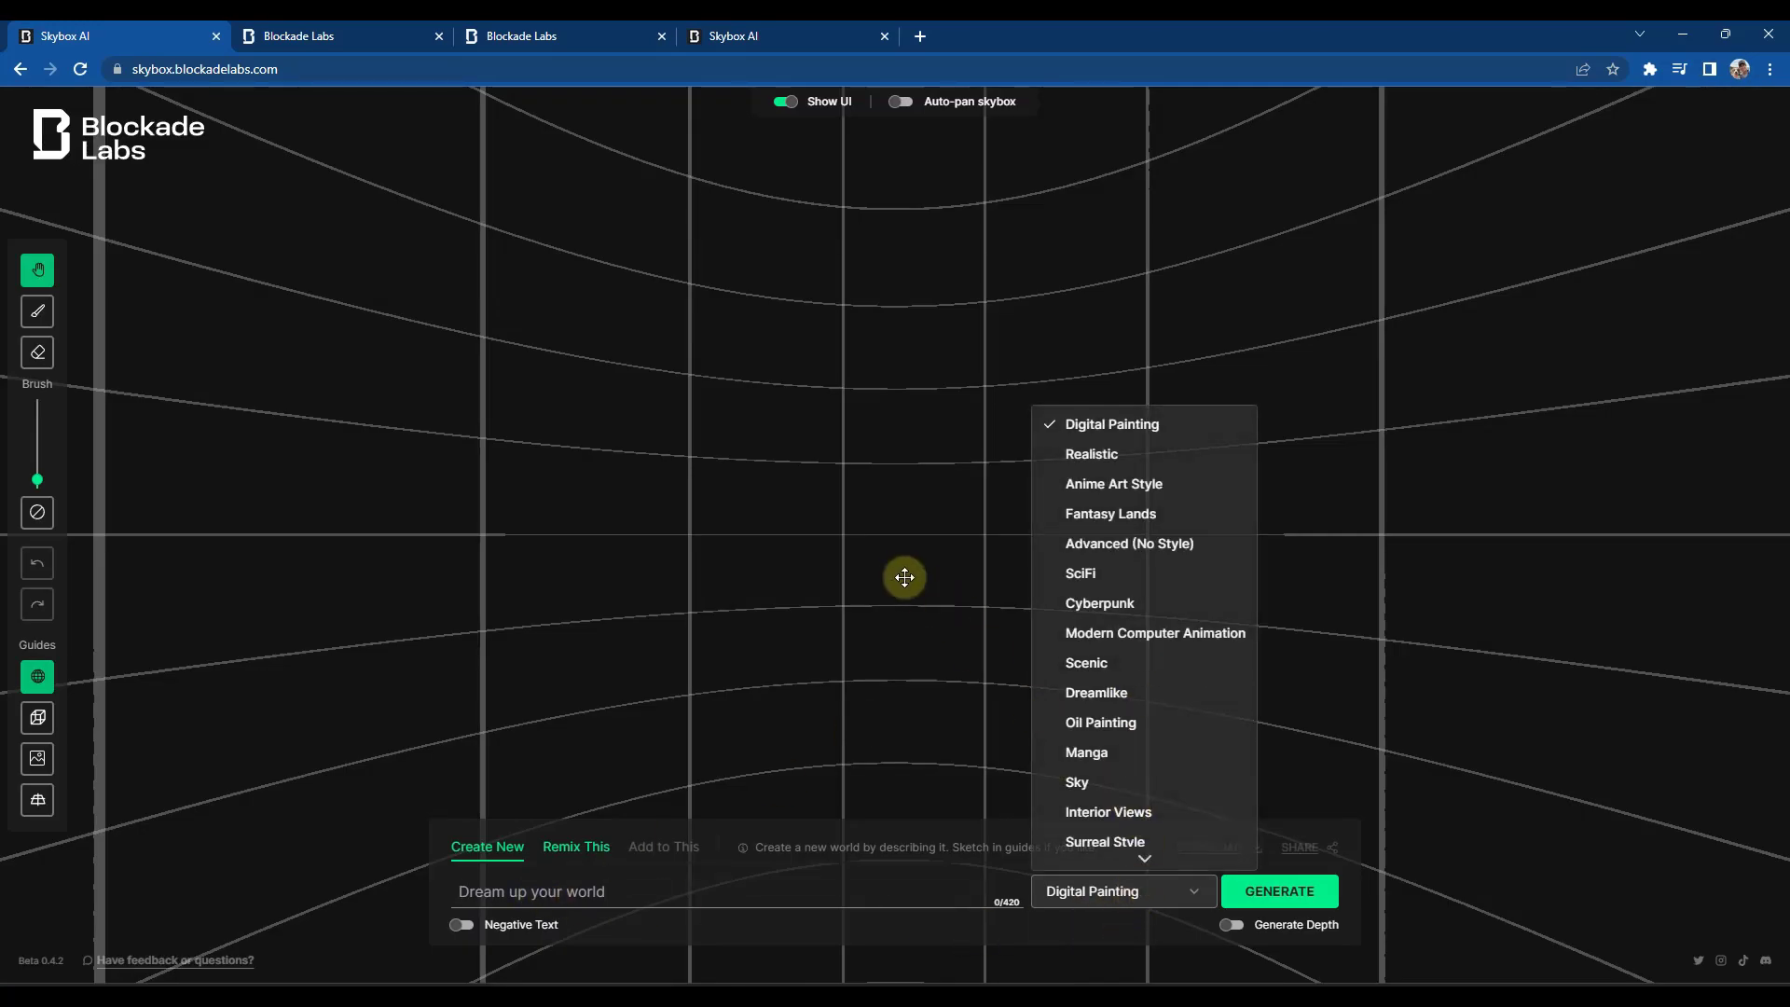
left_click(579, 890)
left_click(579, 891)
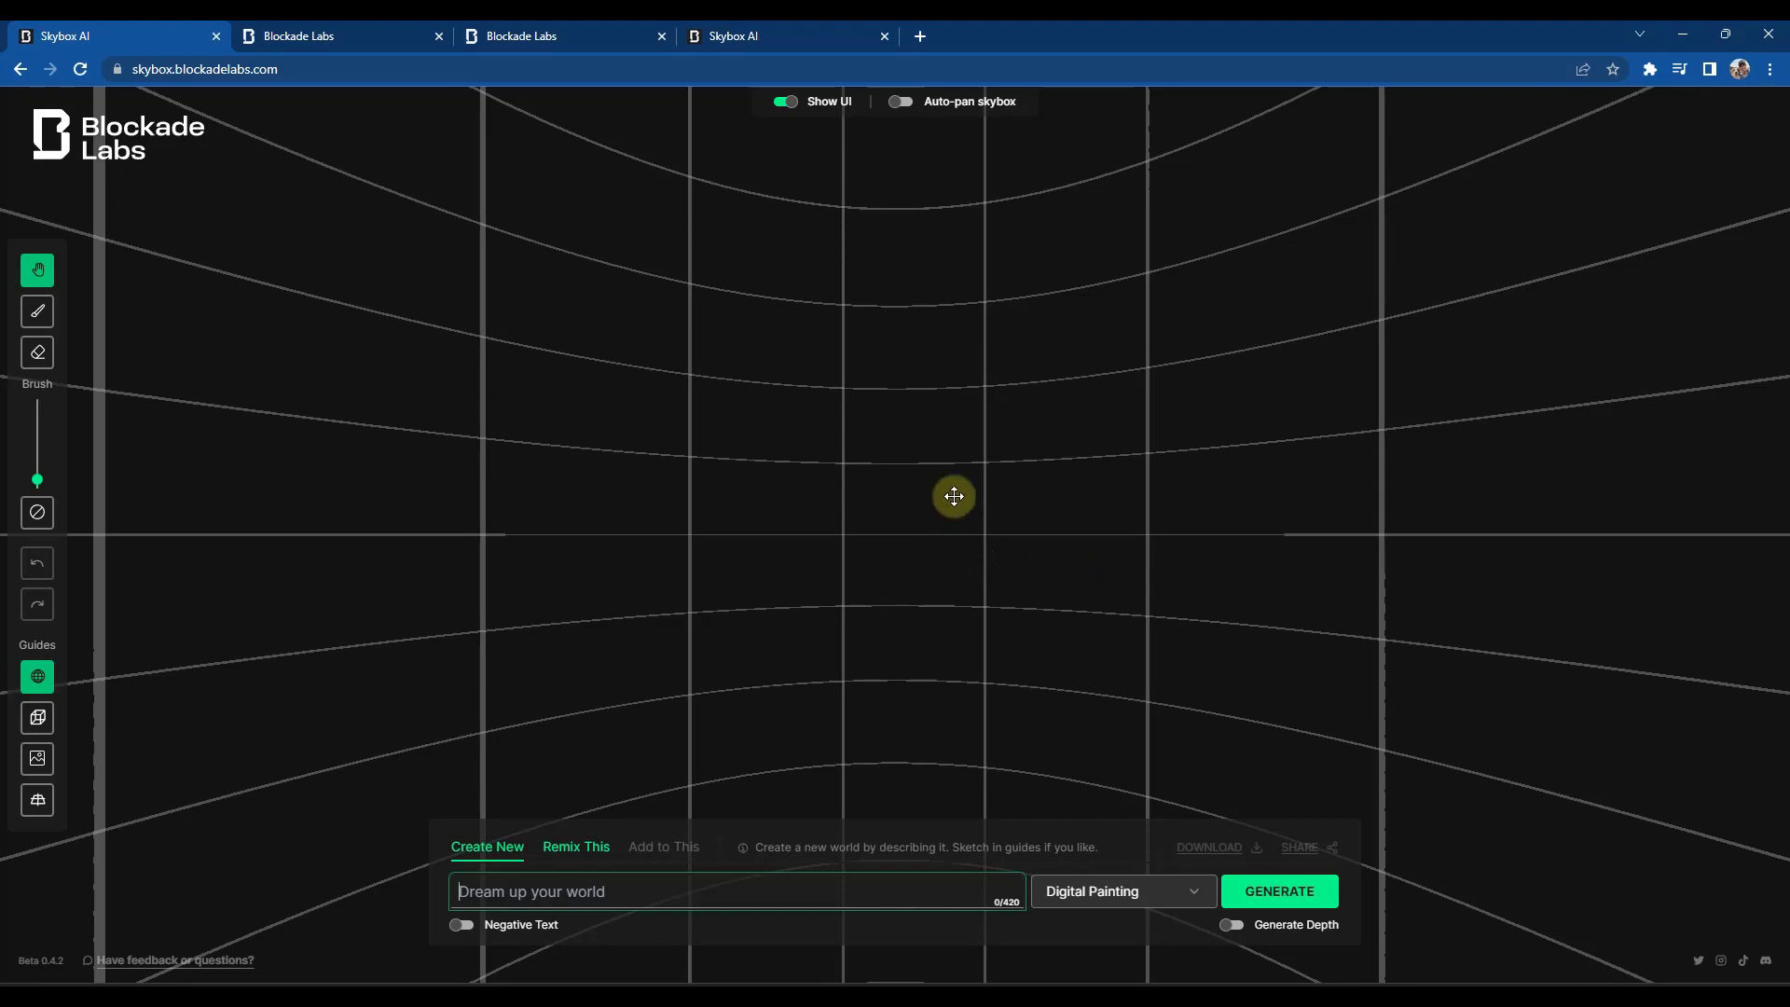
left_click(535, 859)
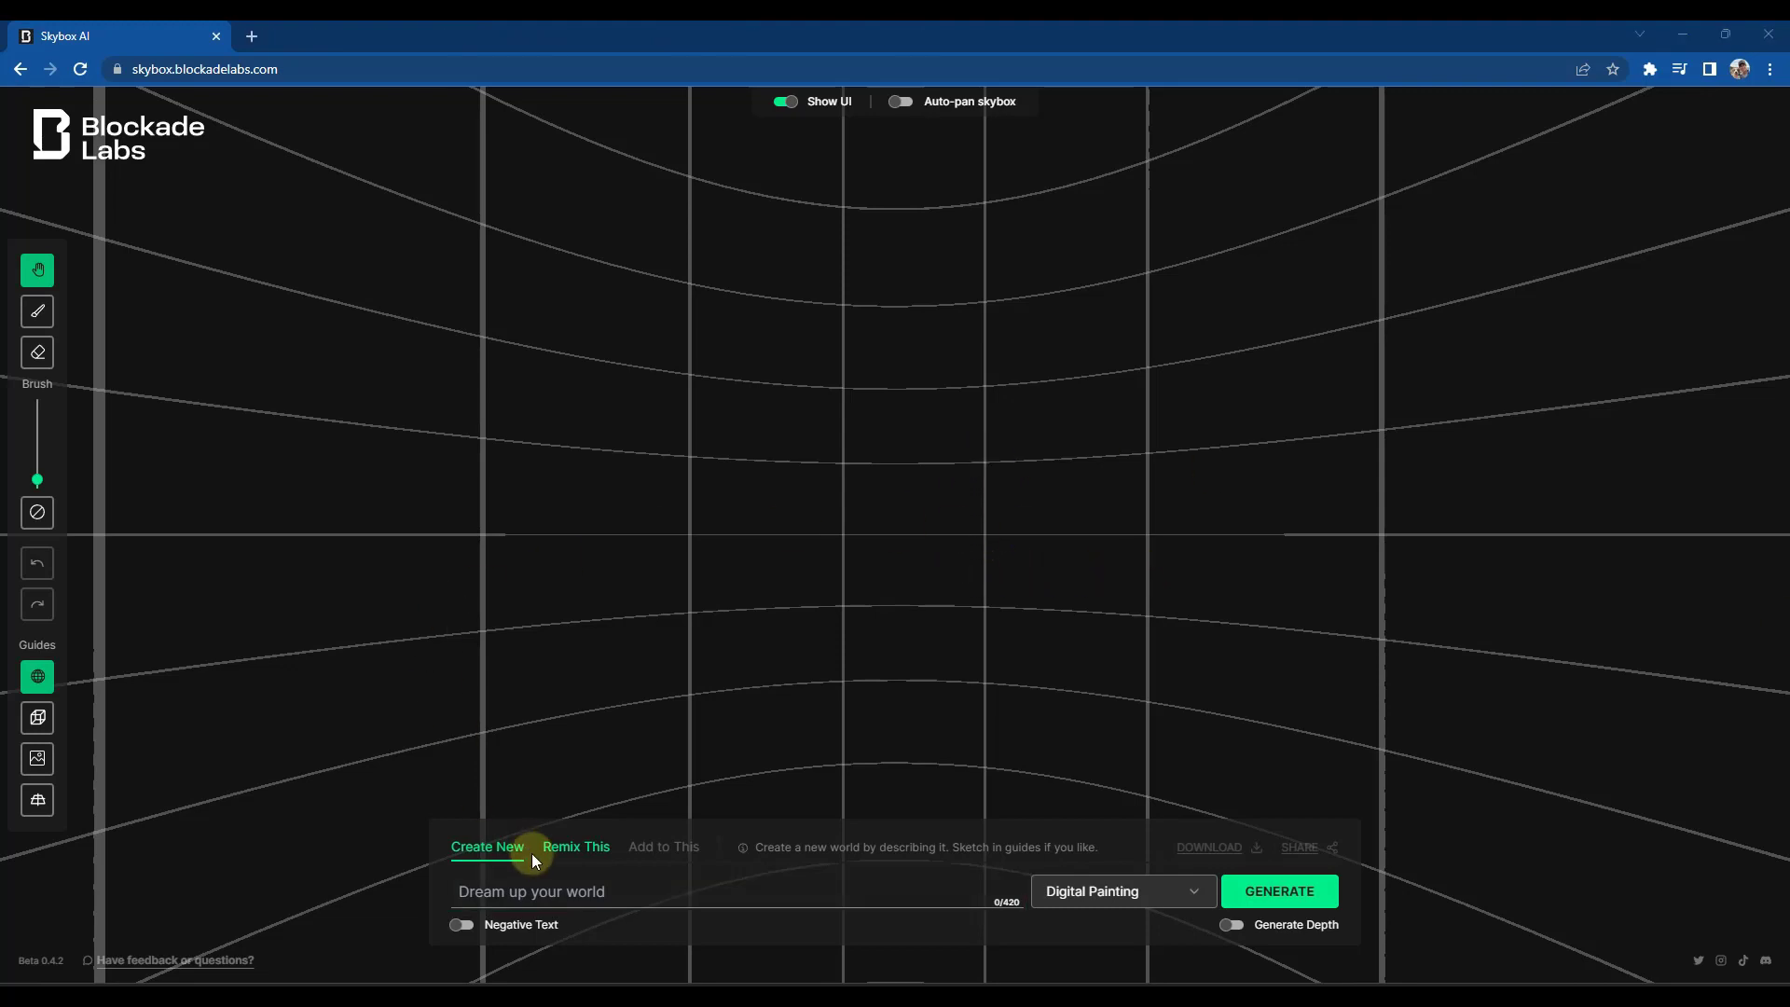
Step: Generate a skybox from the prompt "a lake, high up in the mountains, surrounded by tall, snowy peaks" in the Digital Painting style
left_click(551, 888)
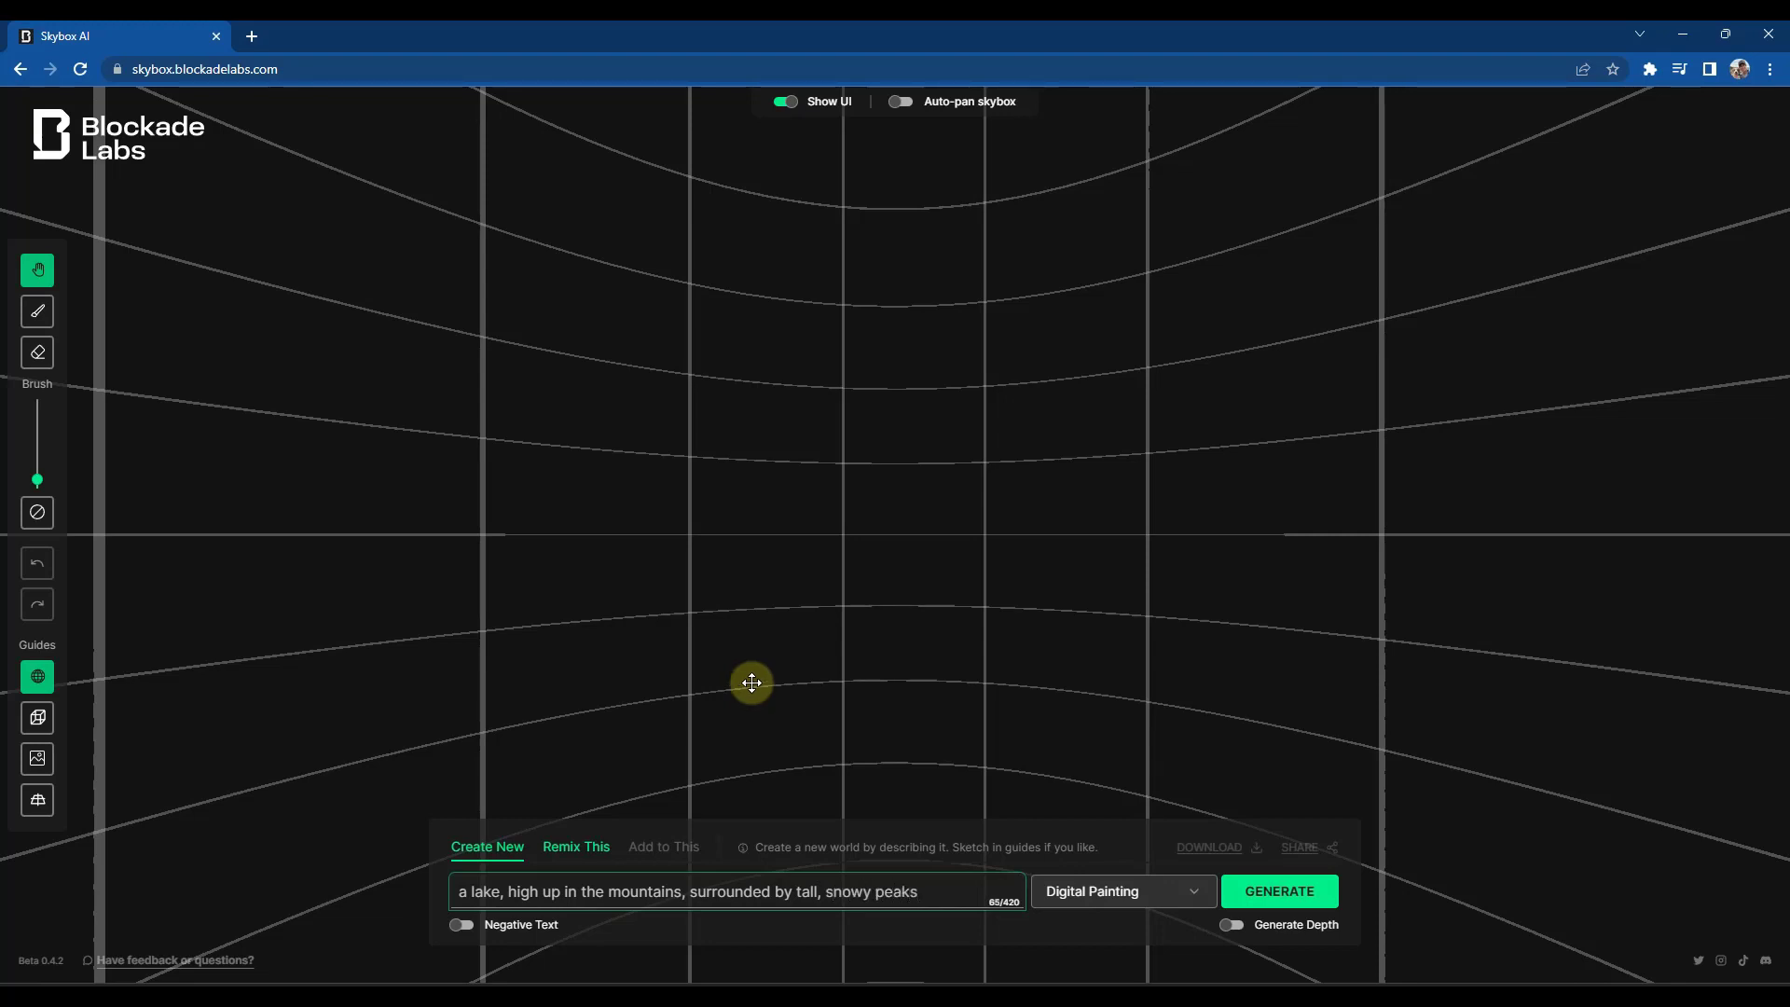
left_click(1112, 891)
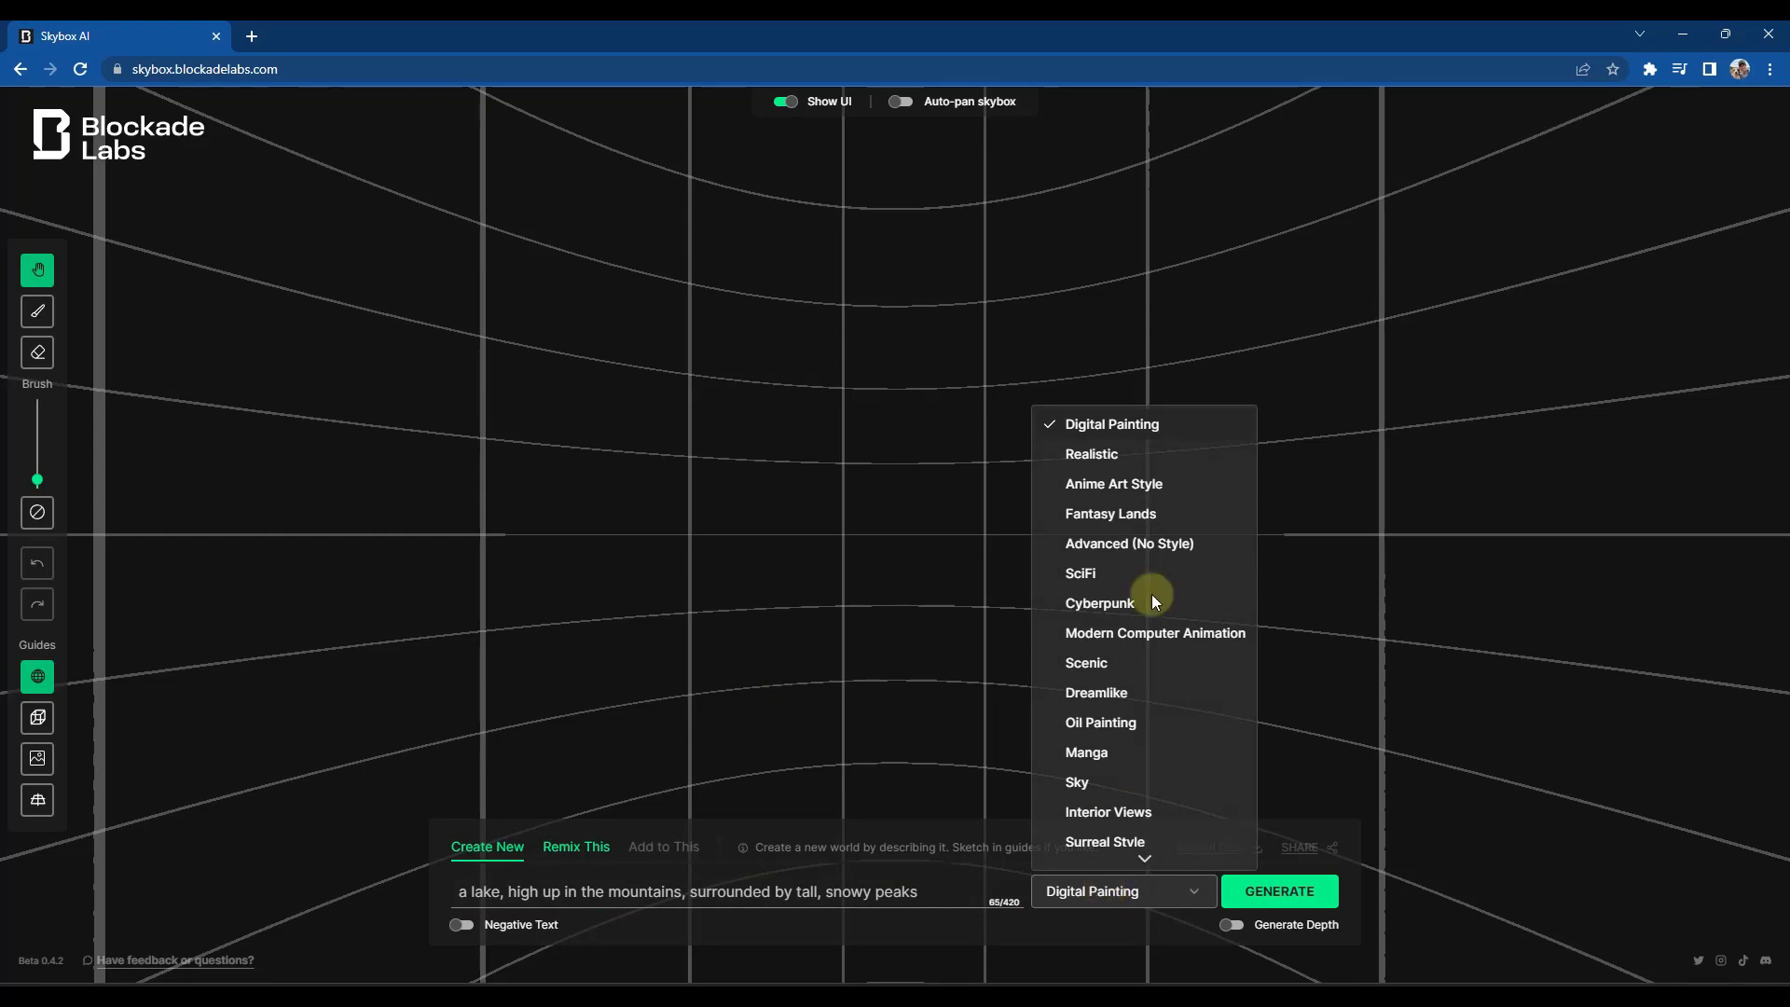
left_click(1106, 901)
left_click(1261, 901)
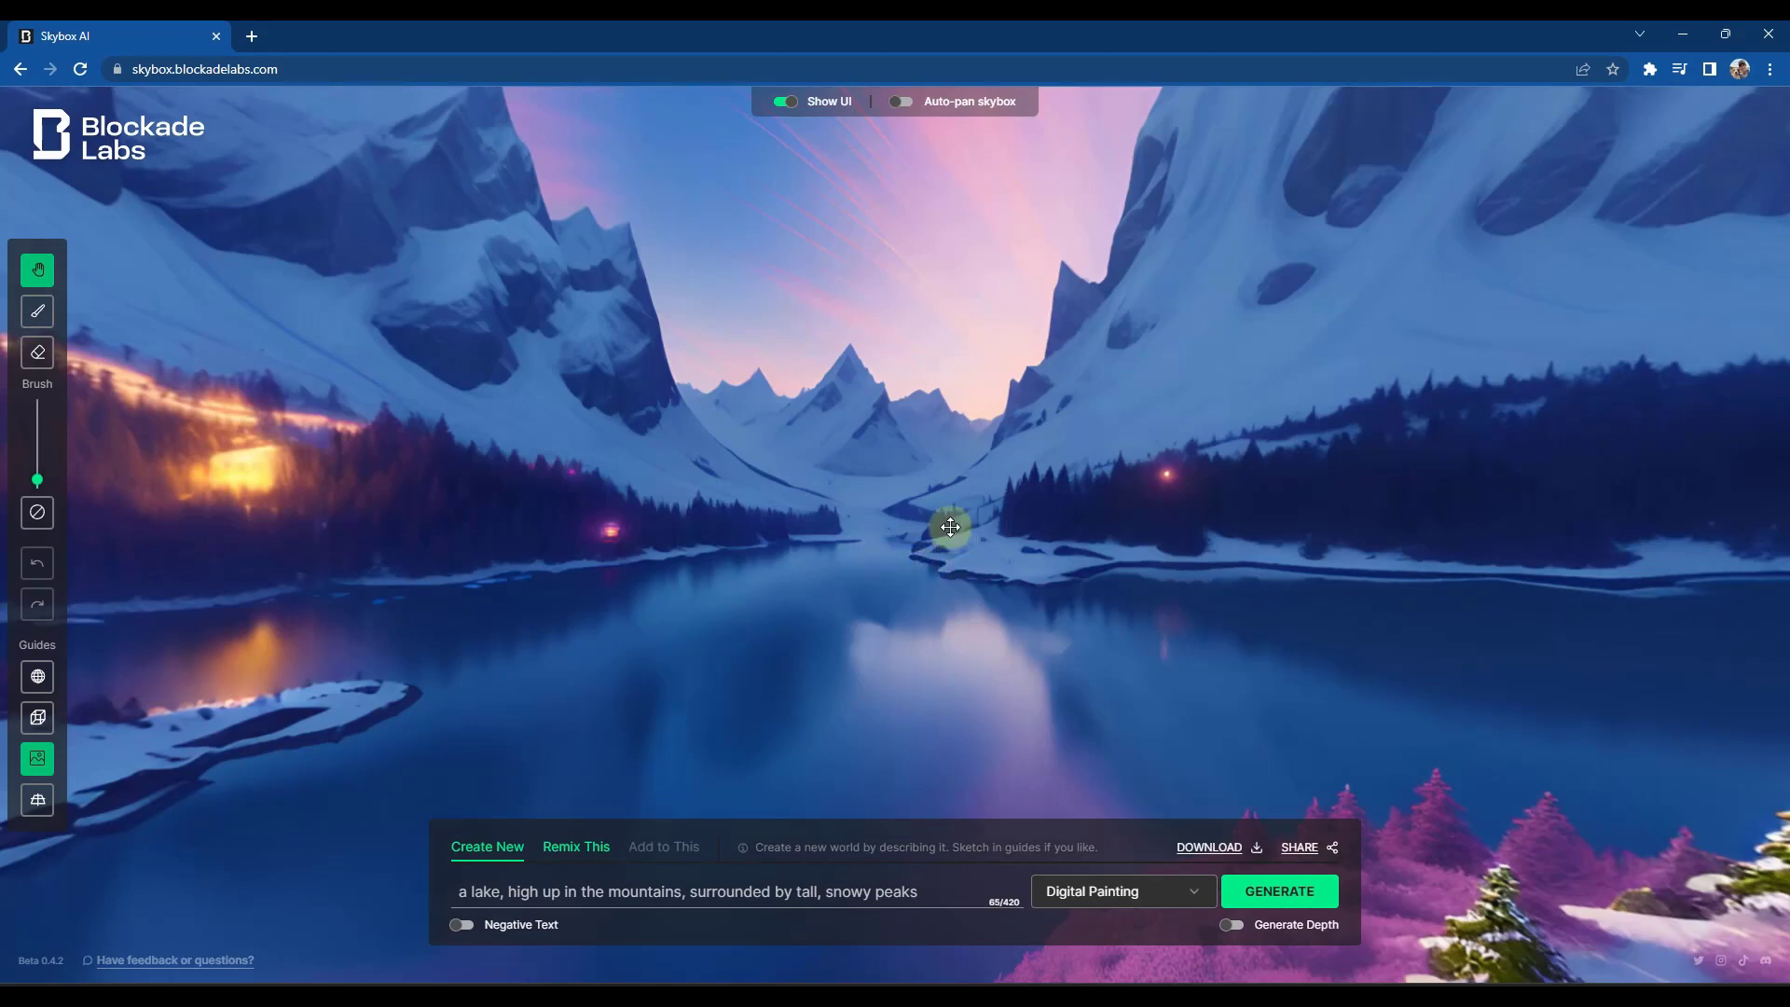
Step: Look around the generated mountain lake panorama, inspecting the village, the shoreline and the surrounding peaks
left_click_drag(1071, 515, 1298, 567)
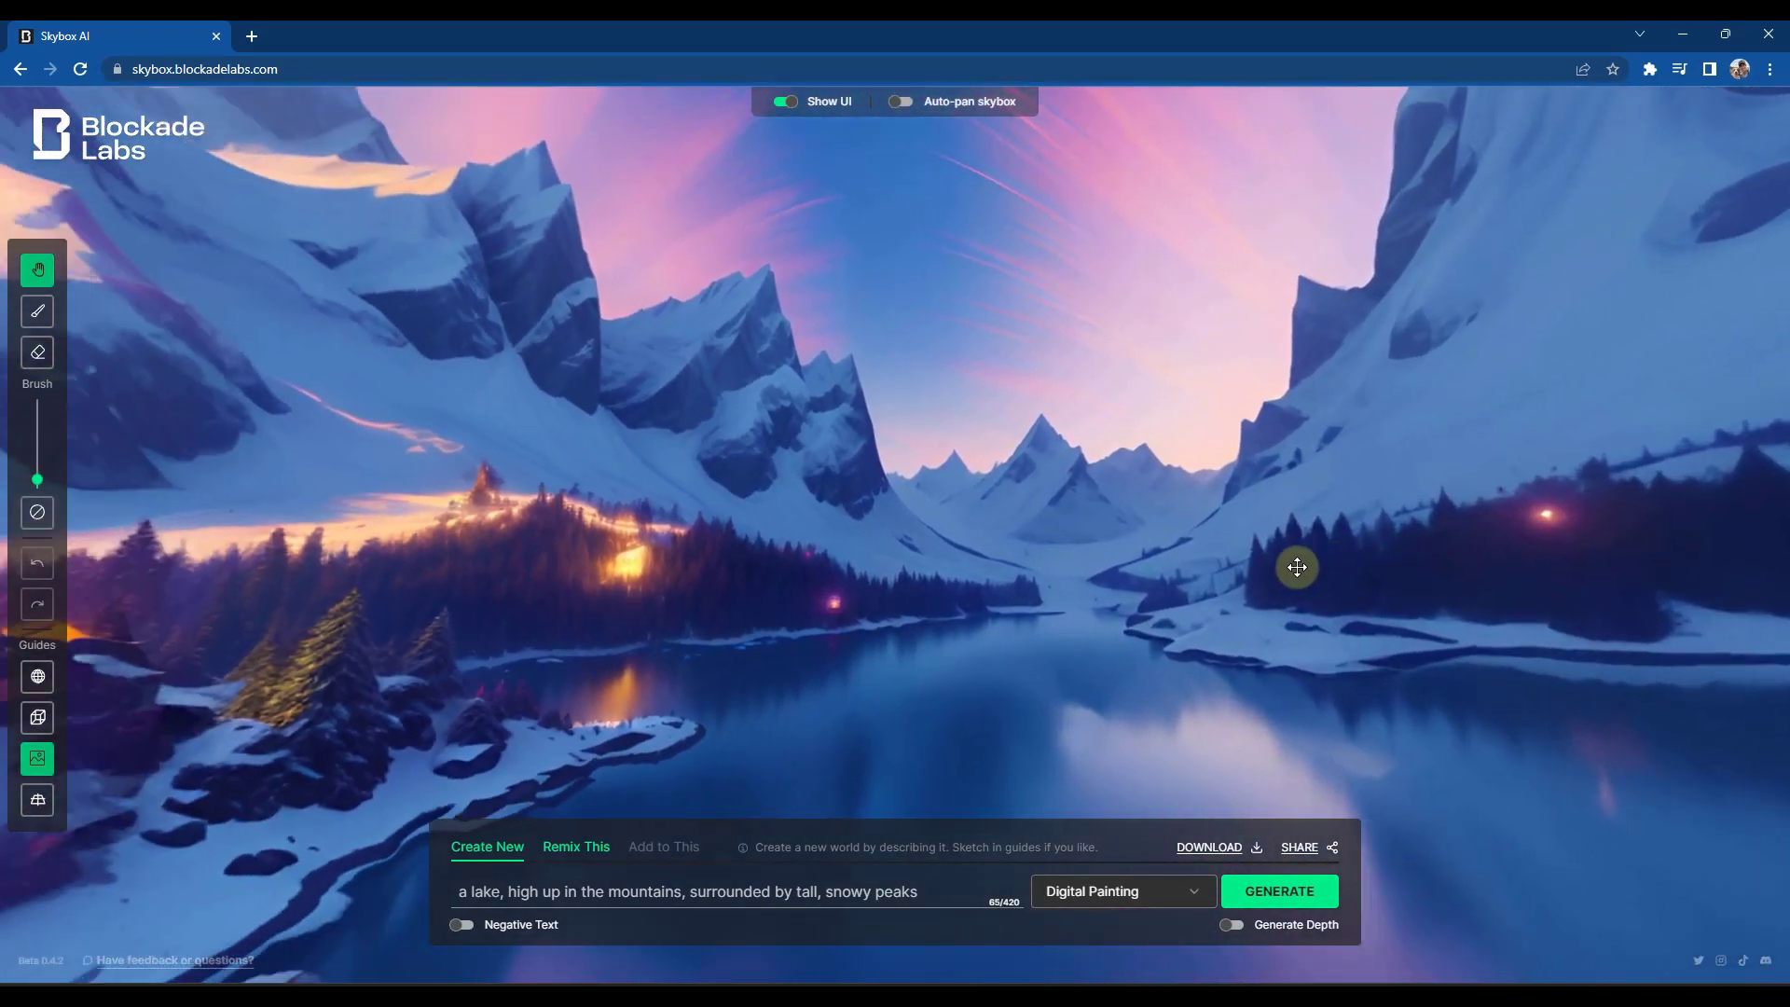
left_click_drag(572, 568, 1212, 496)
left_click_drag(559, 492, 692, 490)
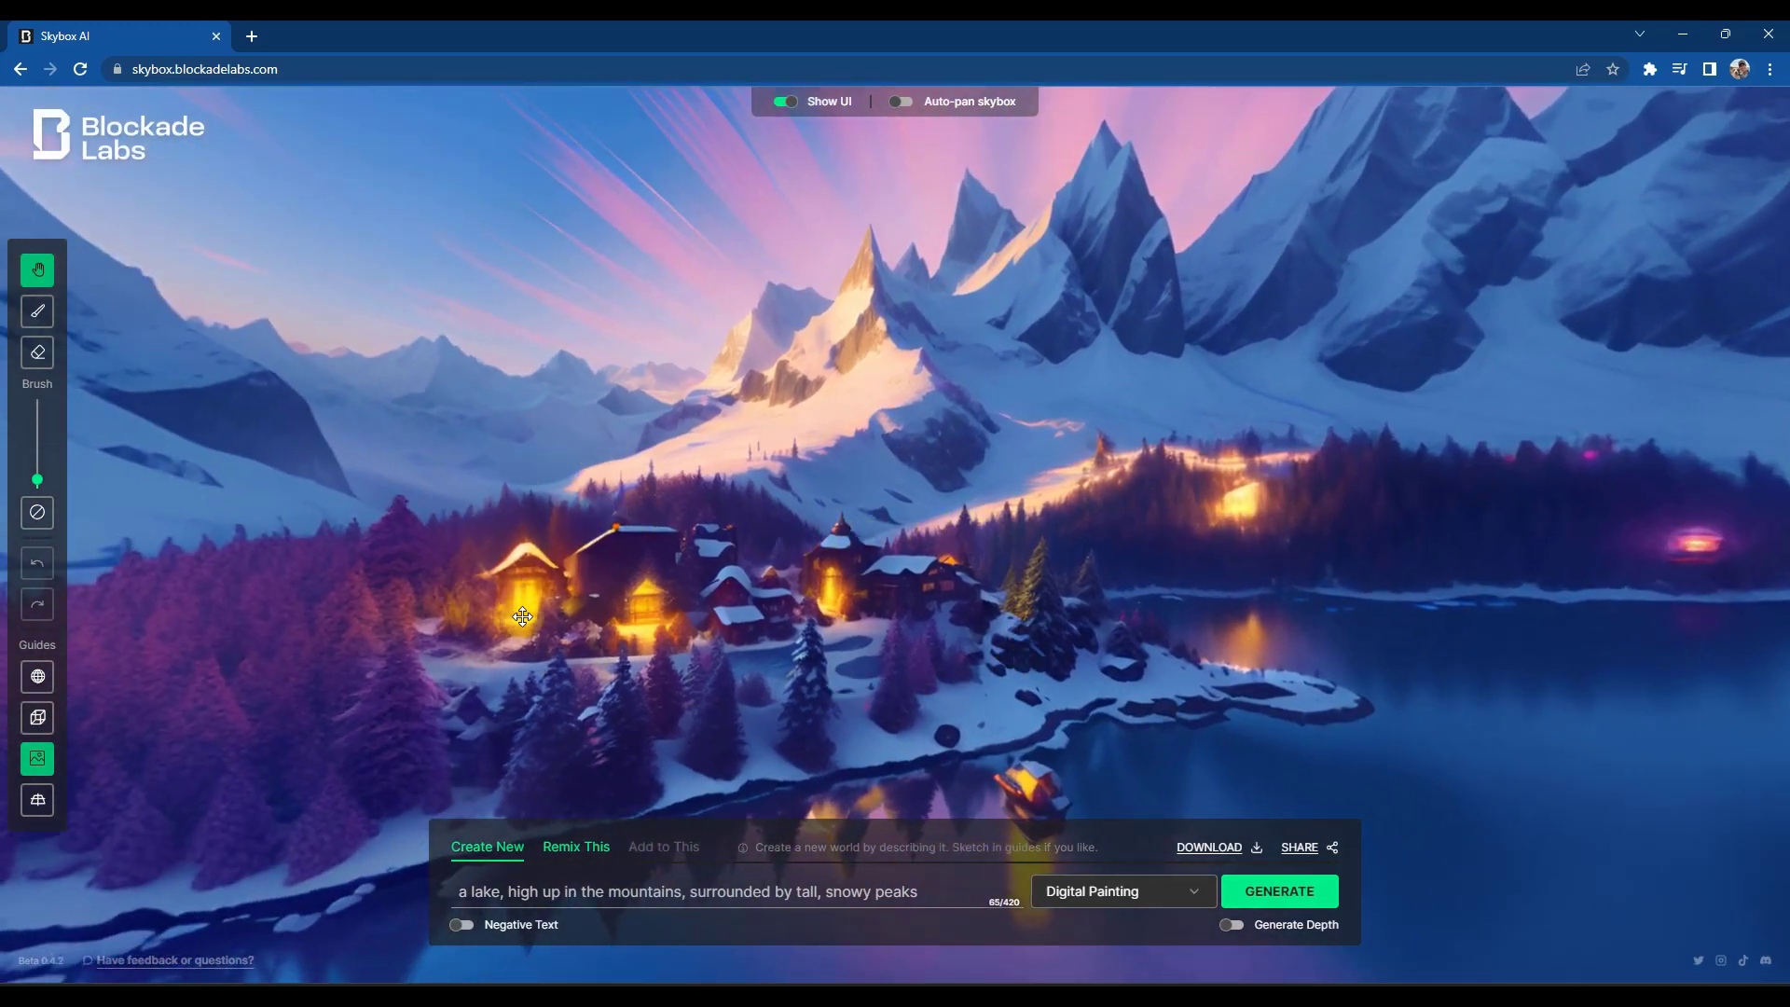
left_click_drag(522, 616, 807, 491)
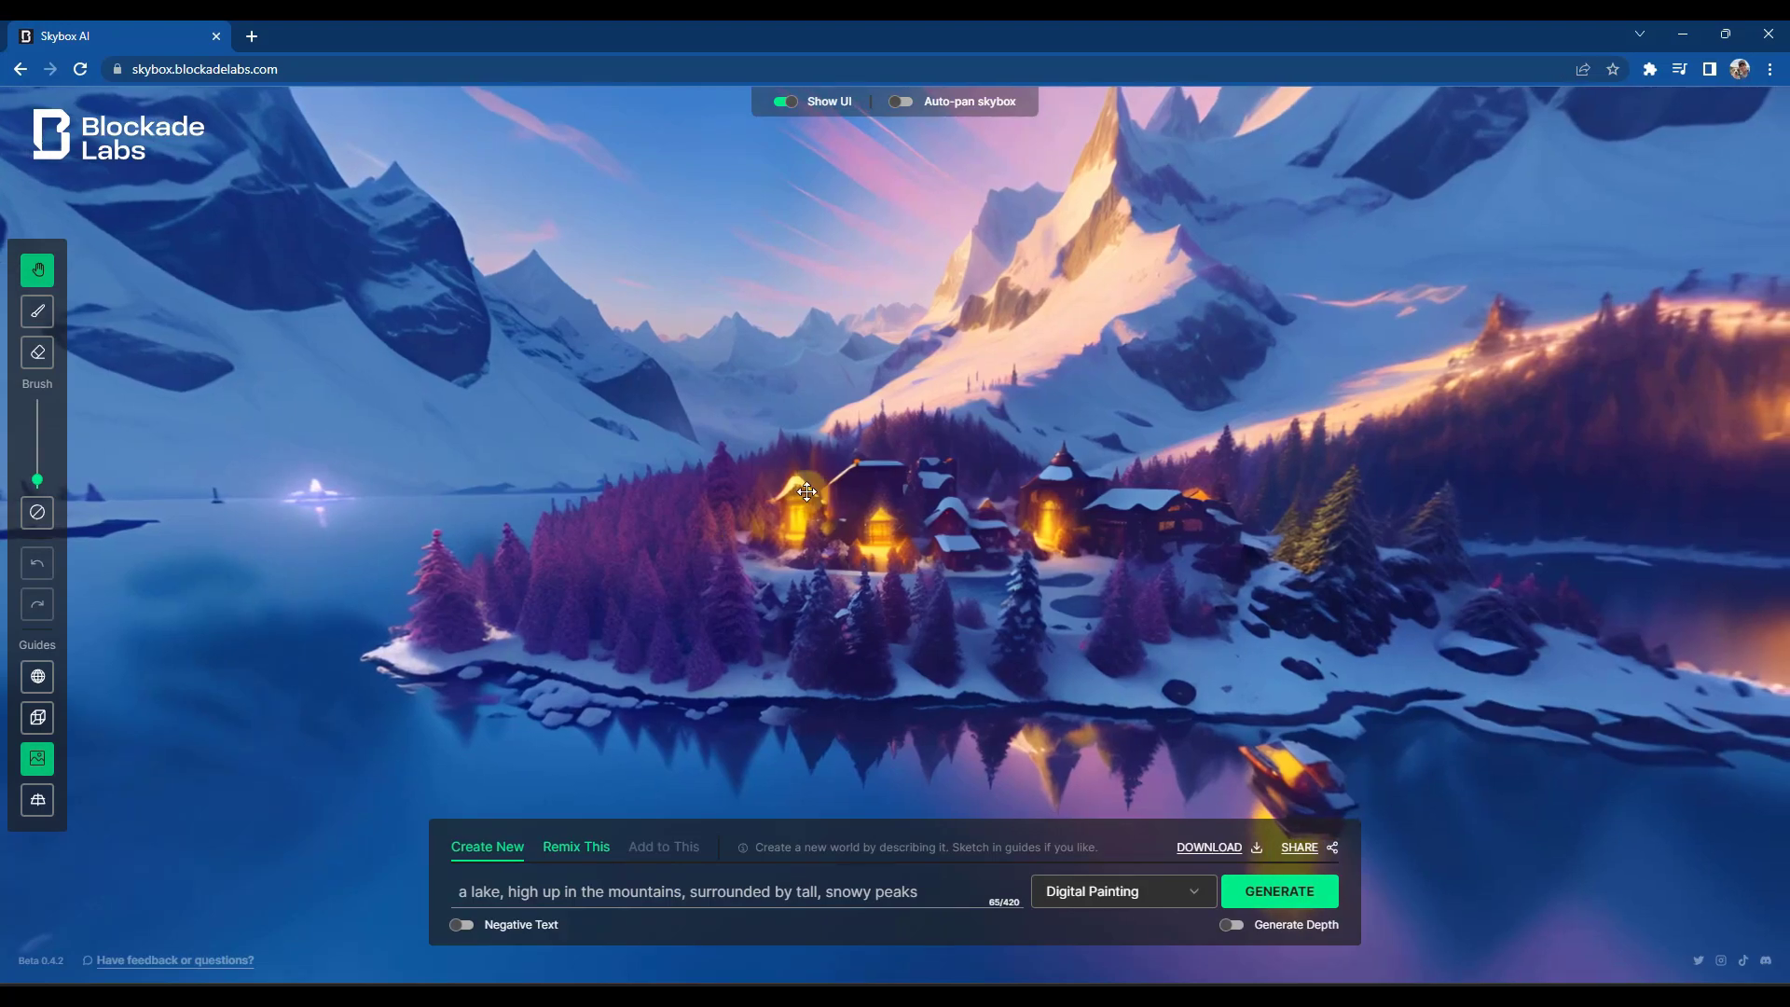
left_click_drag(1188, 585, 1299, 607)
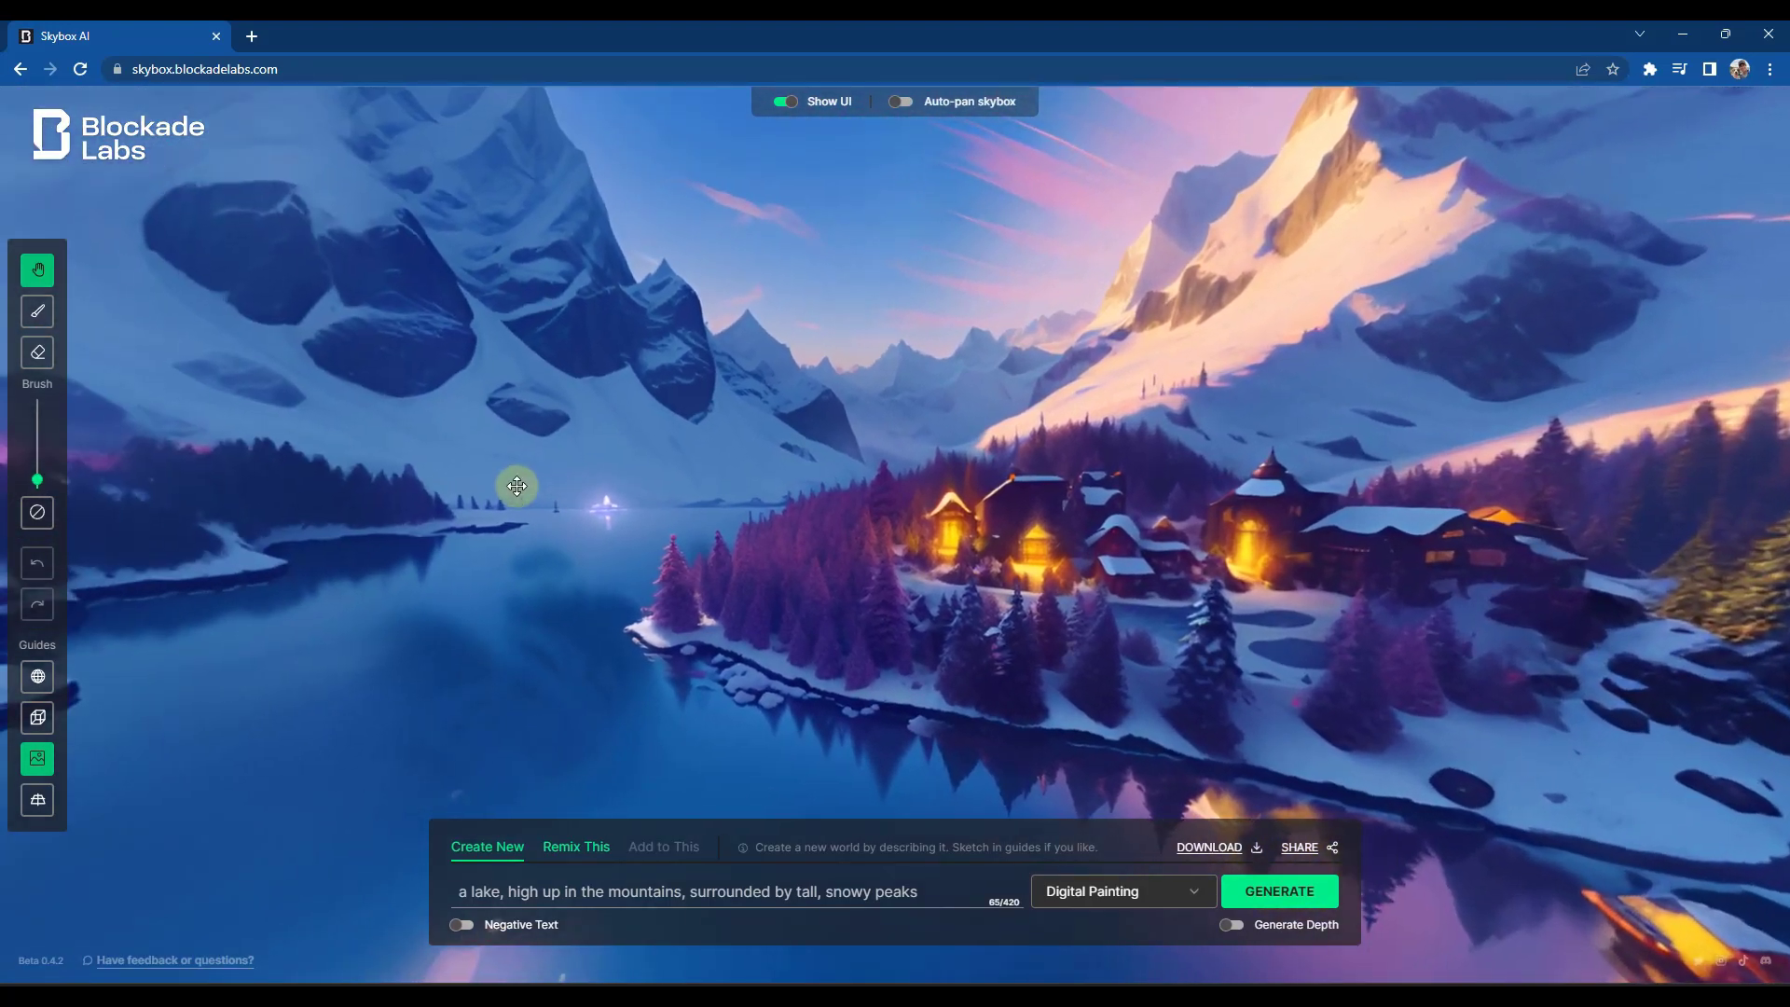
left_click_drag(520, 484, 1079, 547)
left_click_drag(271, 541, 1183, 600)
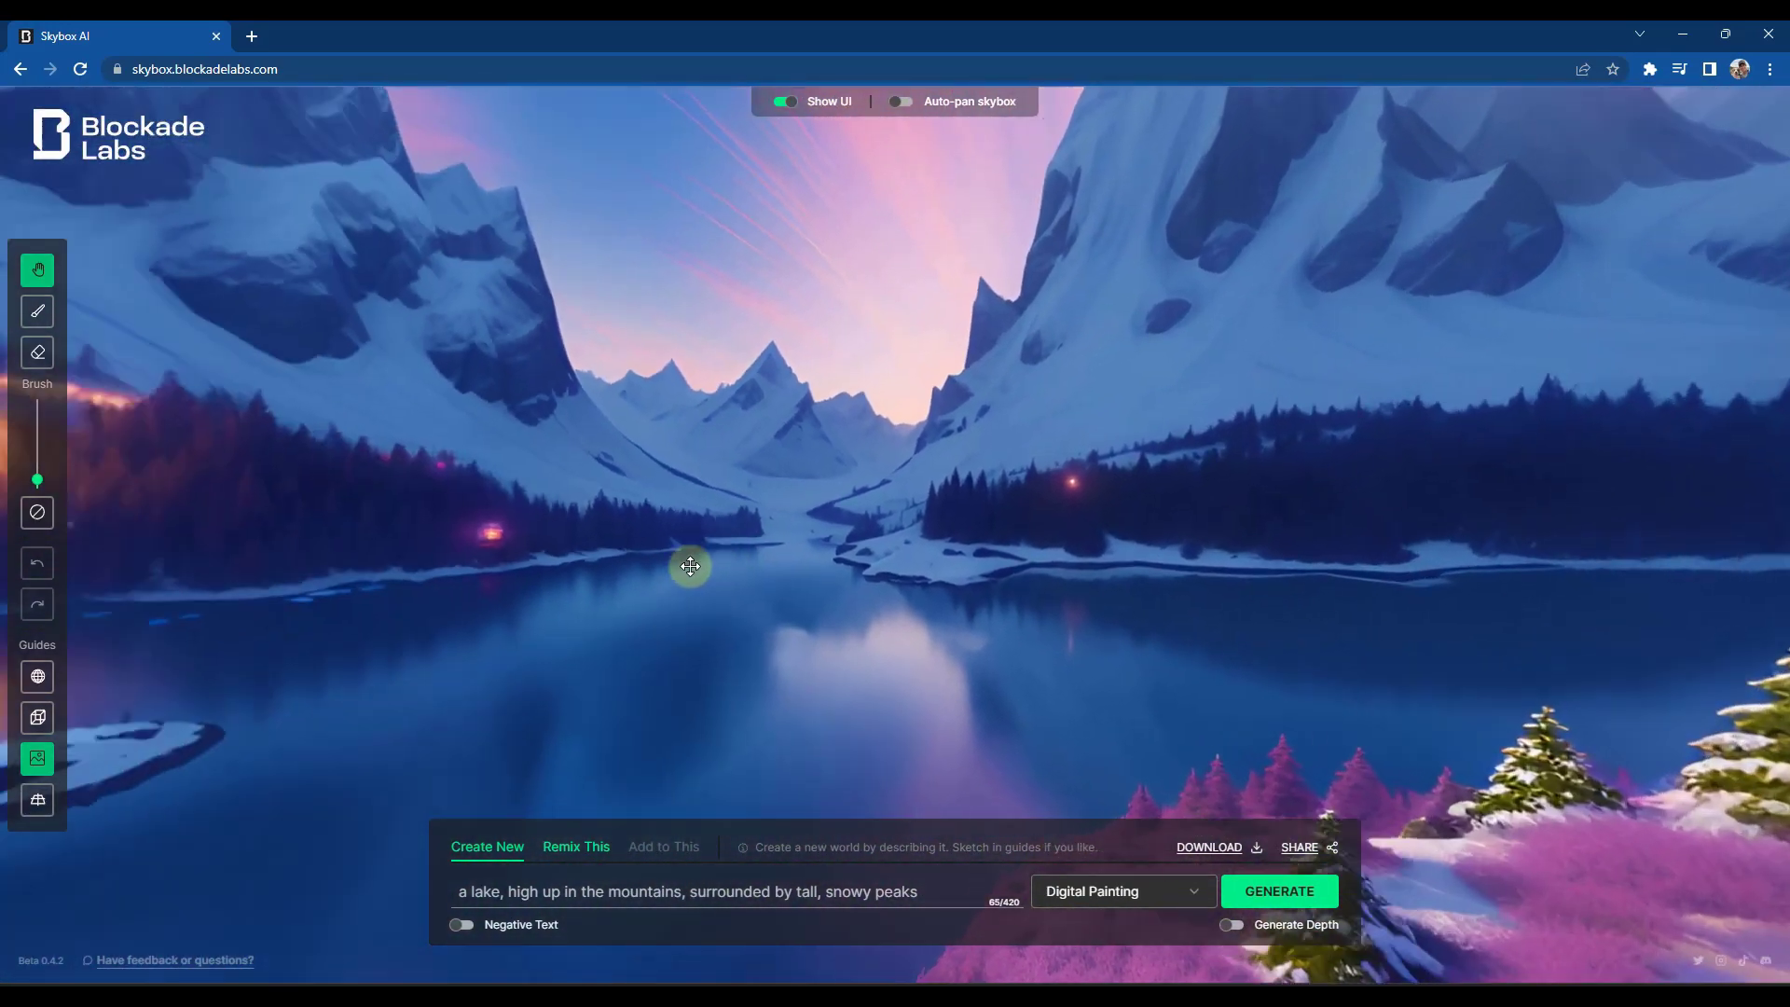
Step: Remix the lake skybox in the Fantasy Lands style, keeping the same prompt
left_click(577, 847)
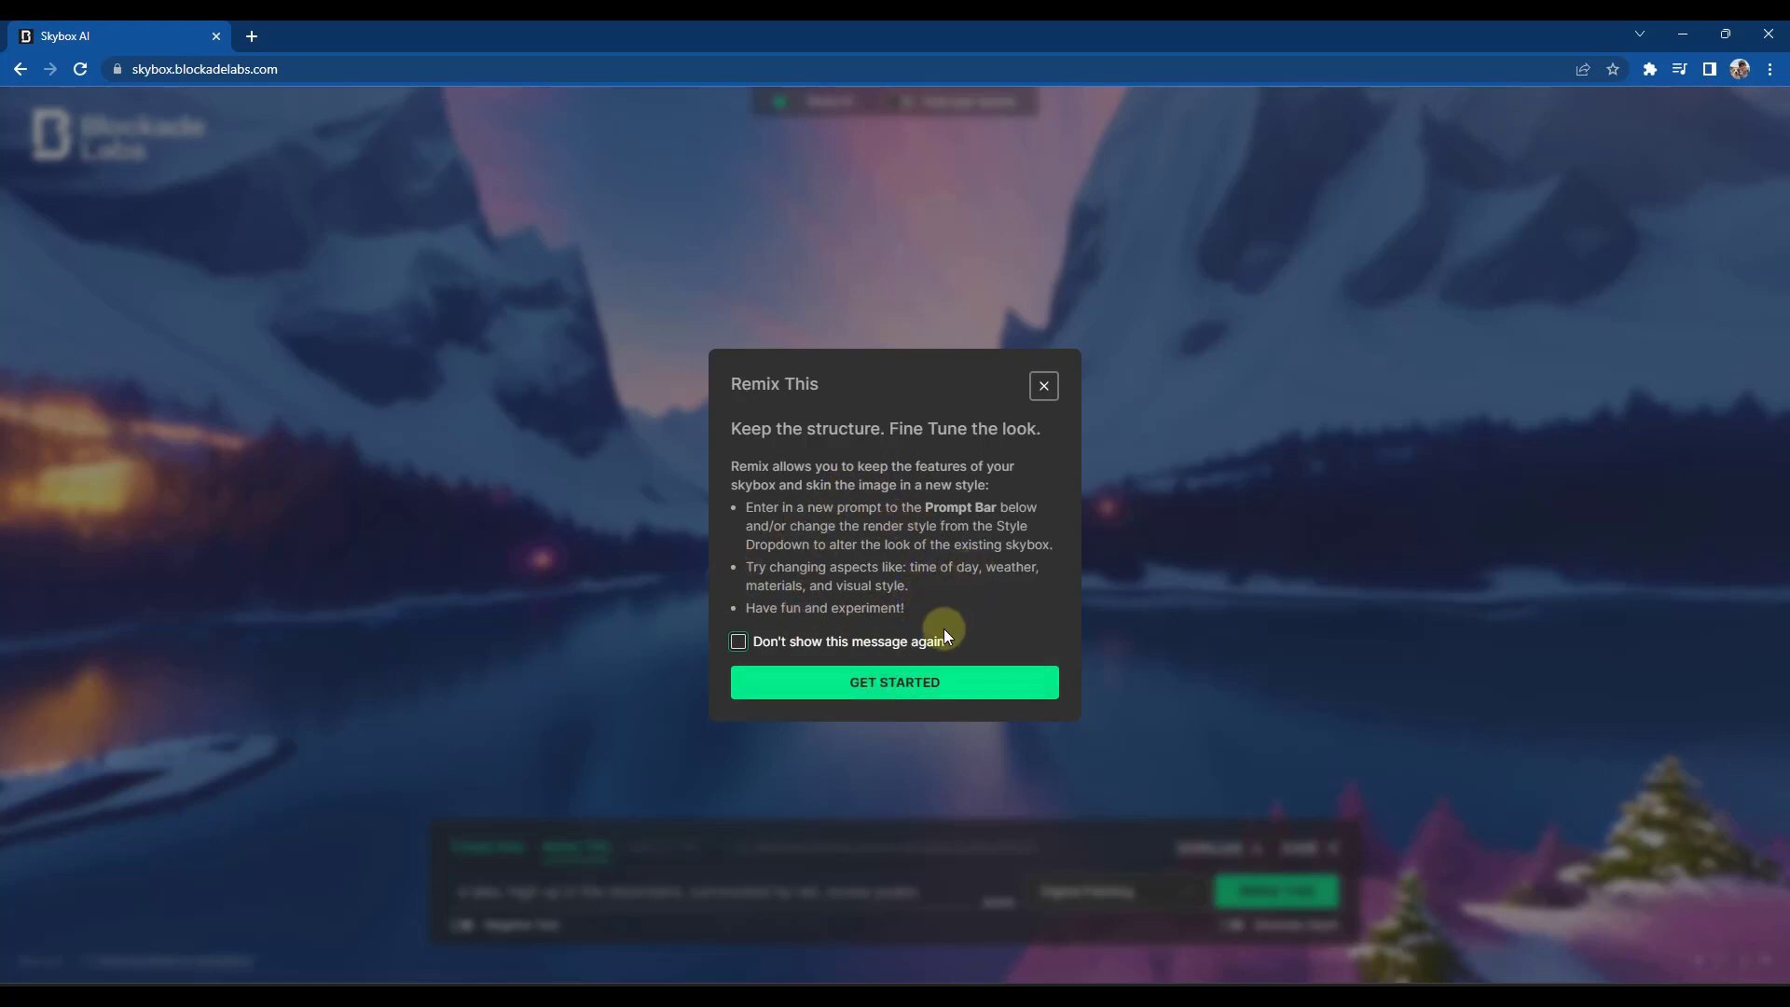
left_click(903, 696)
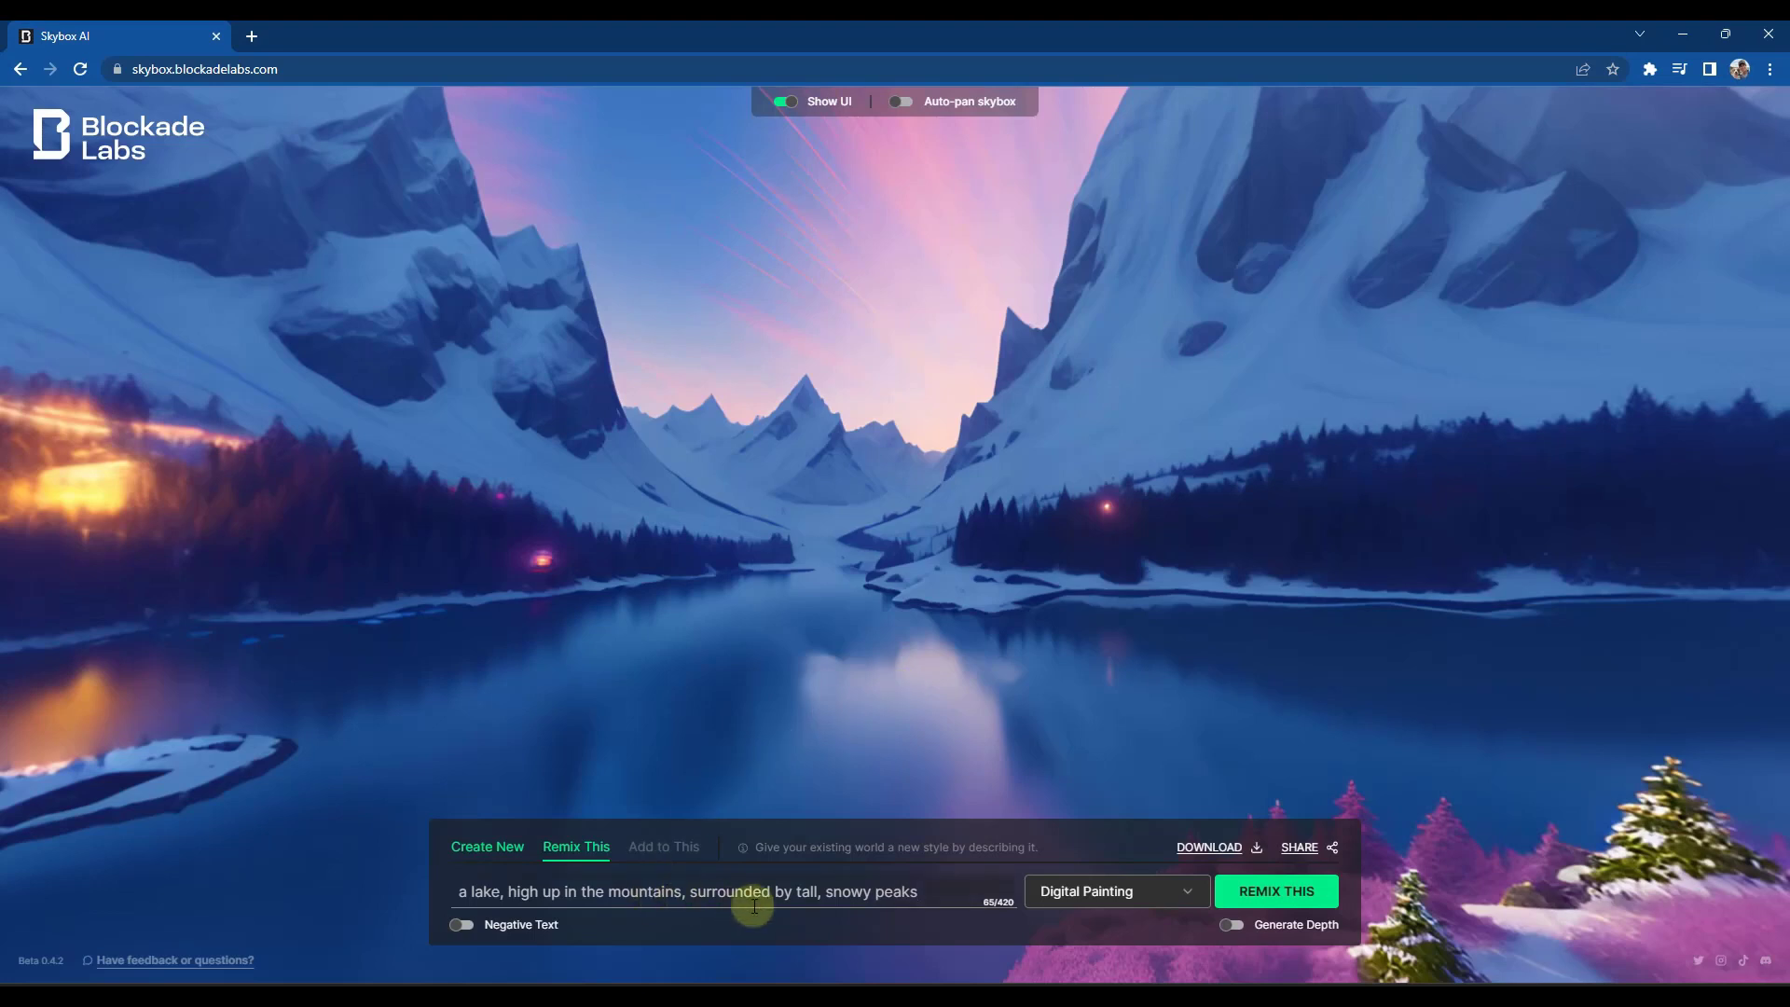
left_click(1109, 912)
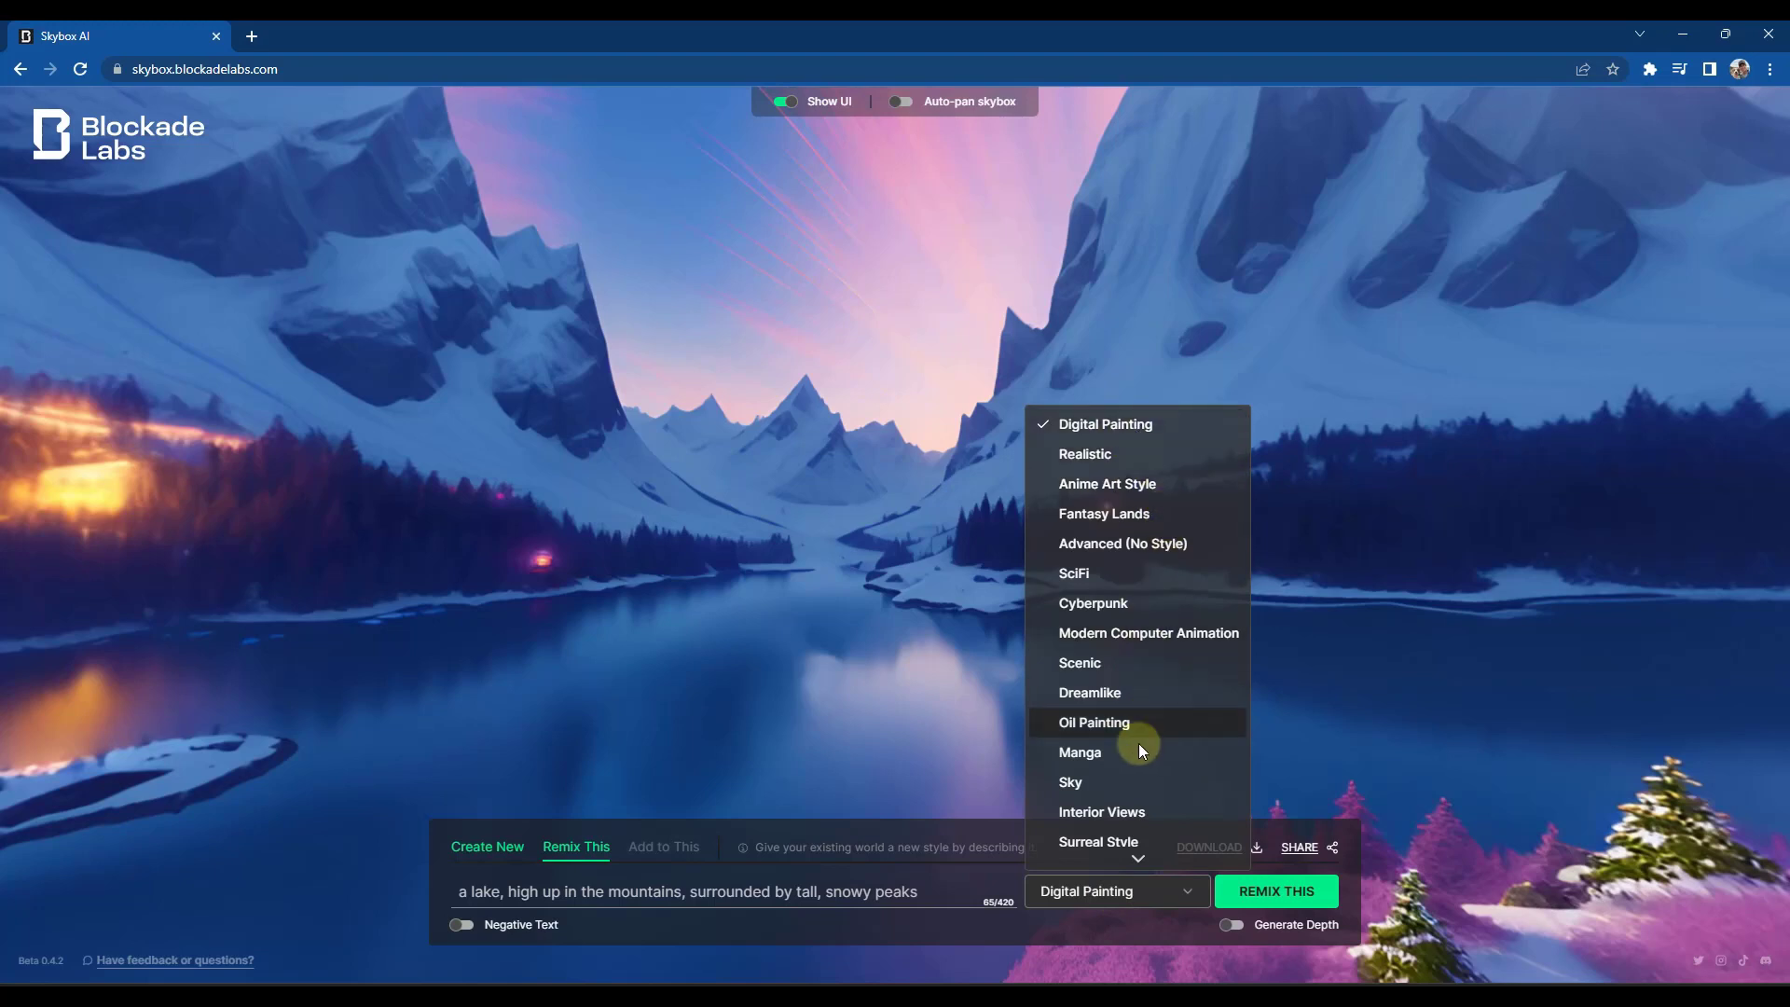
scroll(1128, 844, "down", 2)
scroll(1129, 844, "down", 1)
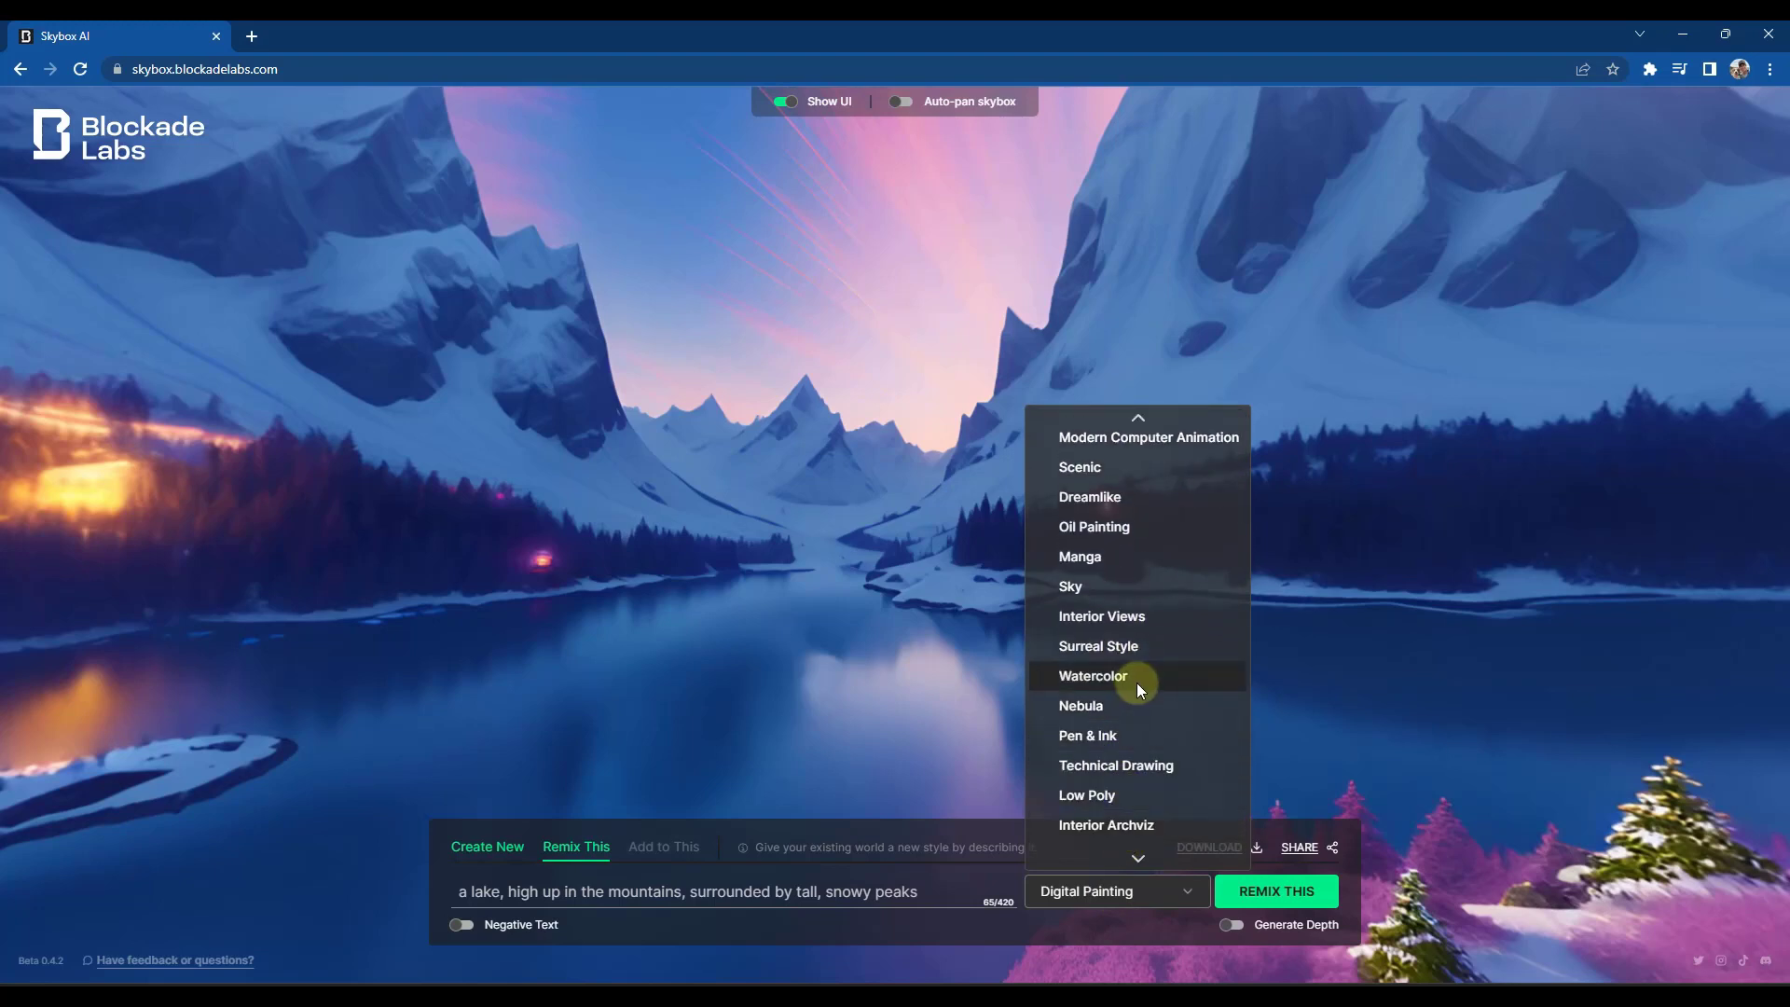
scroll(1137, 698, "up", 4)
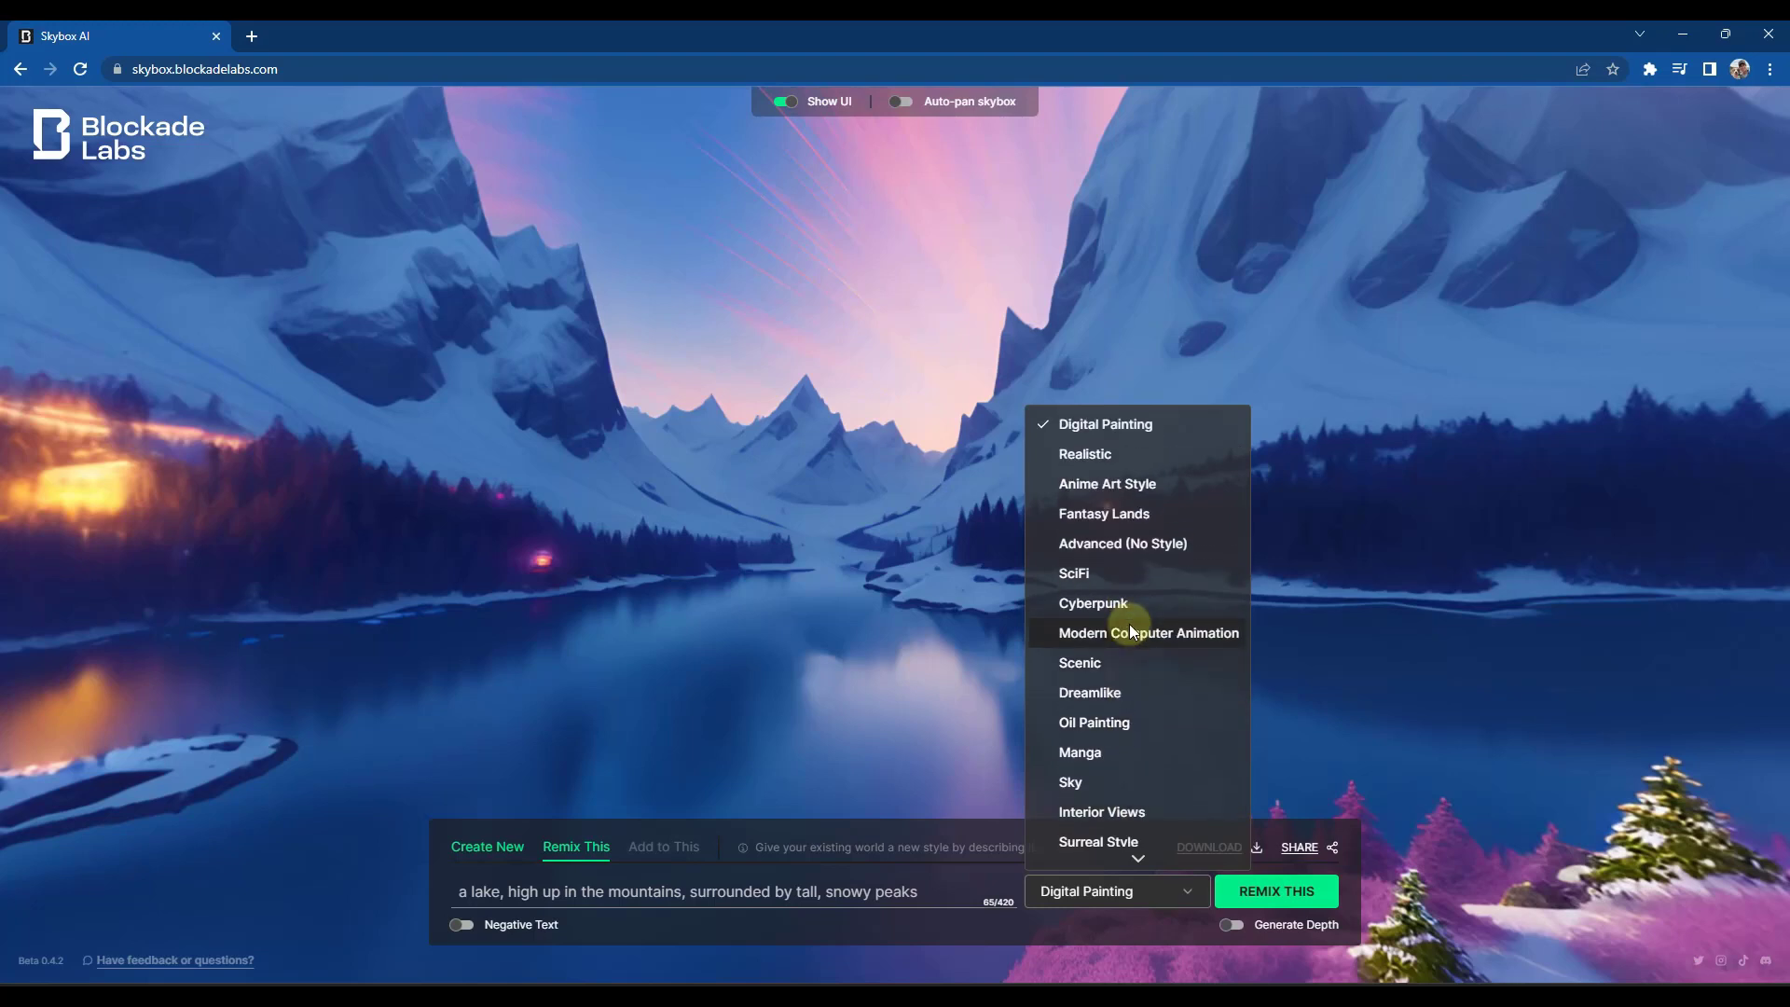
left_click(1115, 514)
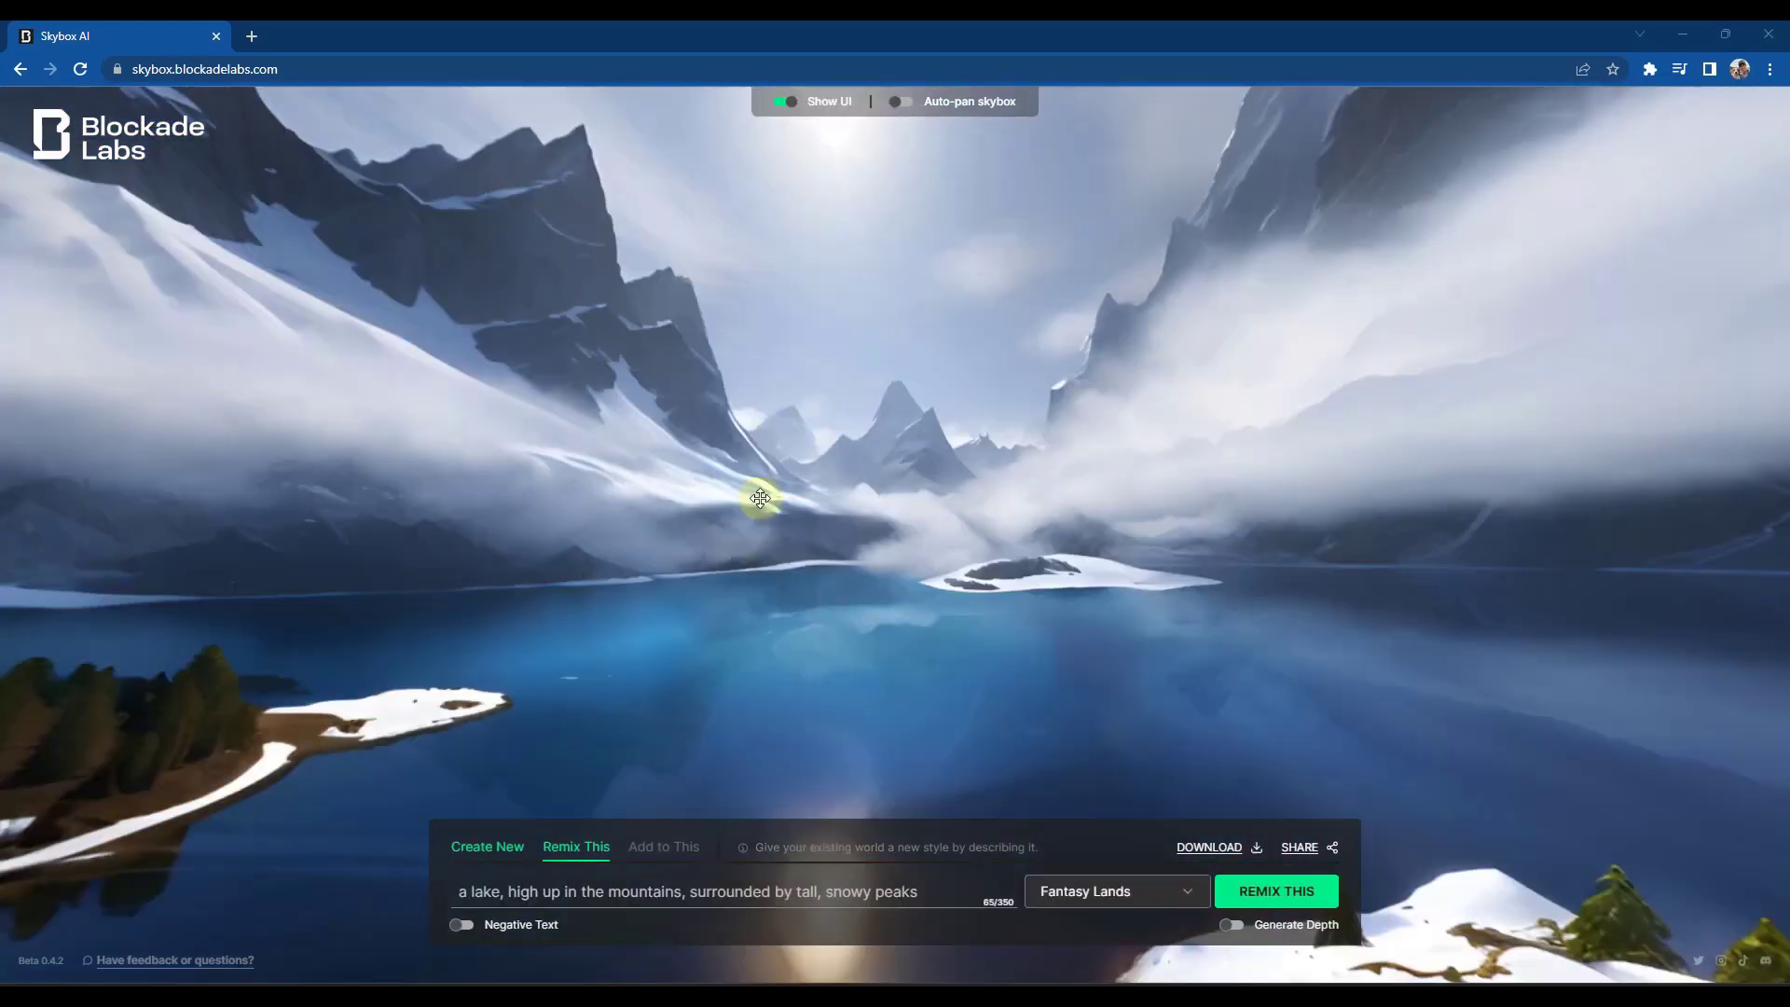
Step: Inspect the remixed Fantasy Lands panorama all around, including its buildings, lake and mountains
left_click_drag(696, 511, 1251, 591)
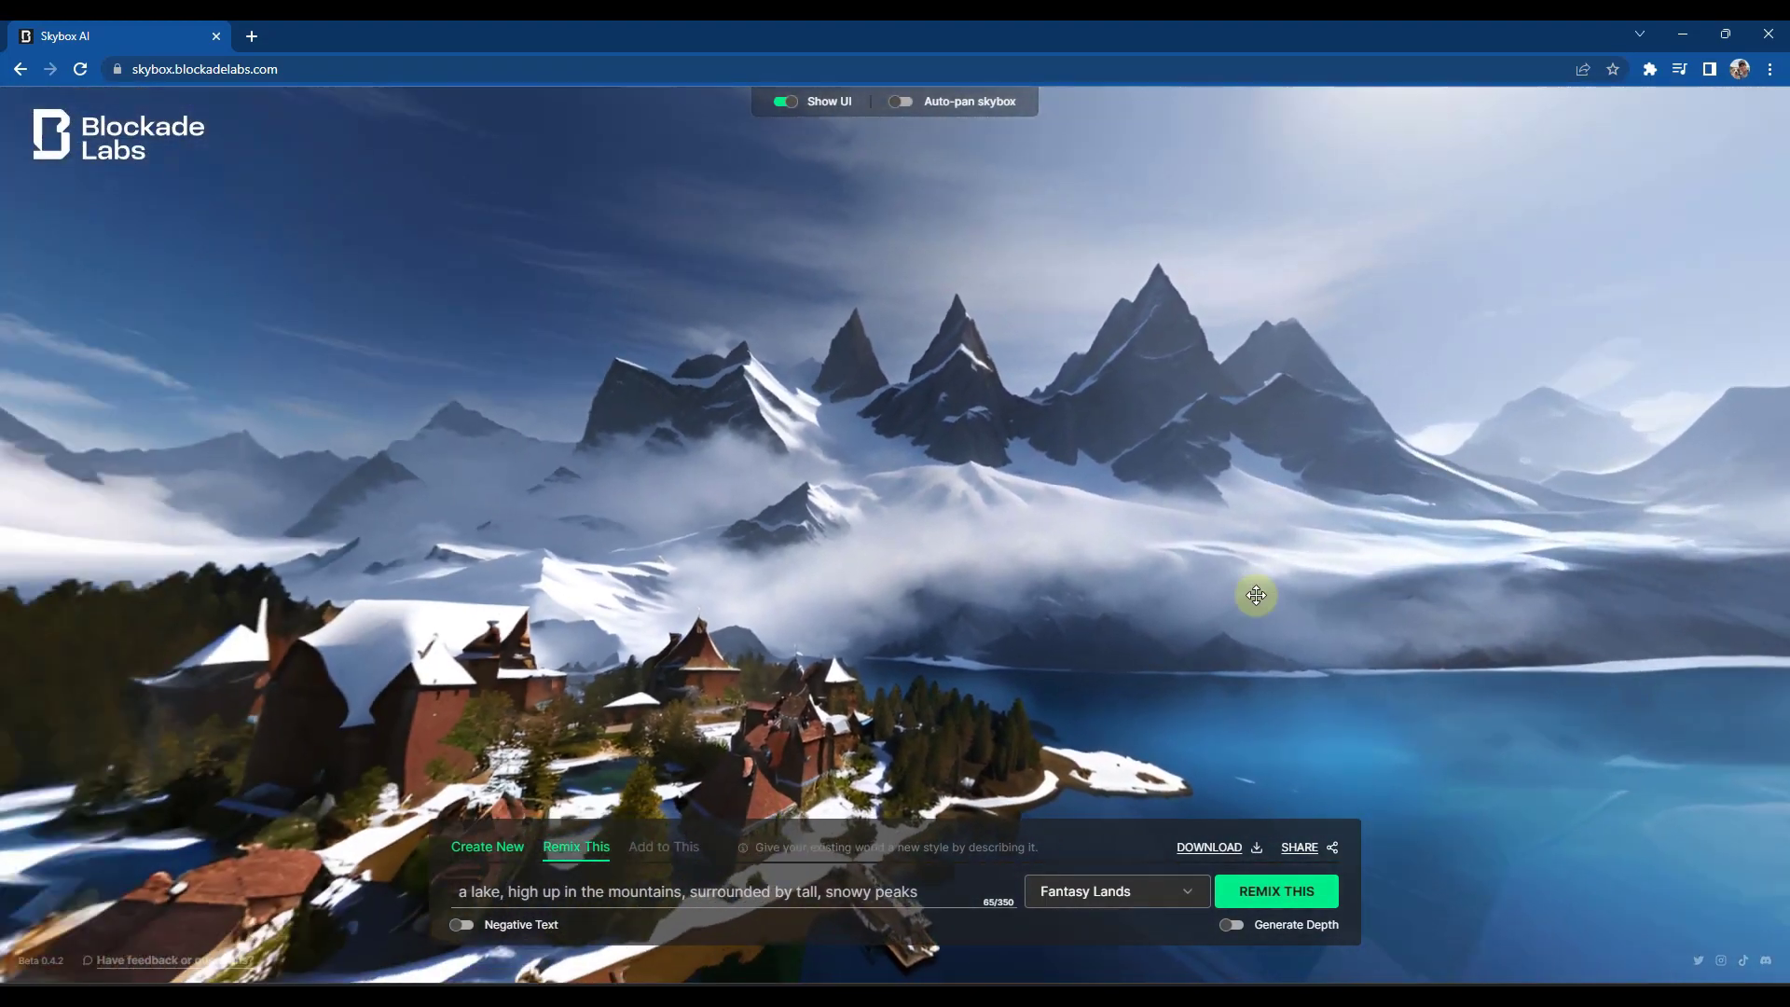
left_click_drag(698, 548, 726, 516)
left_click_drag(753, 511, 851, 577)
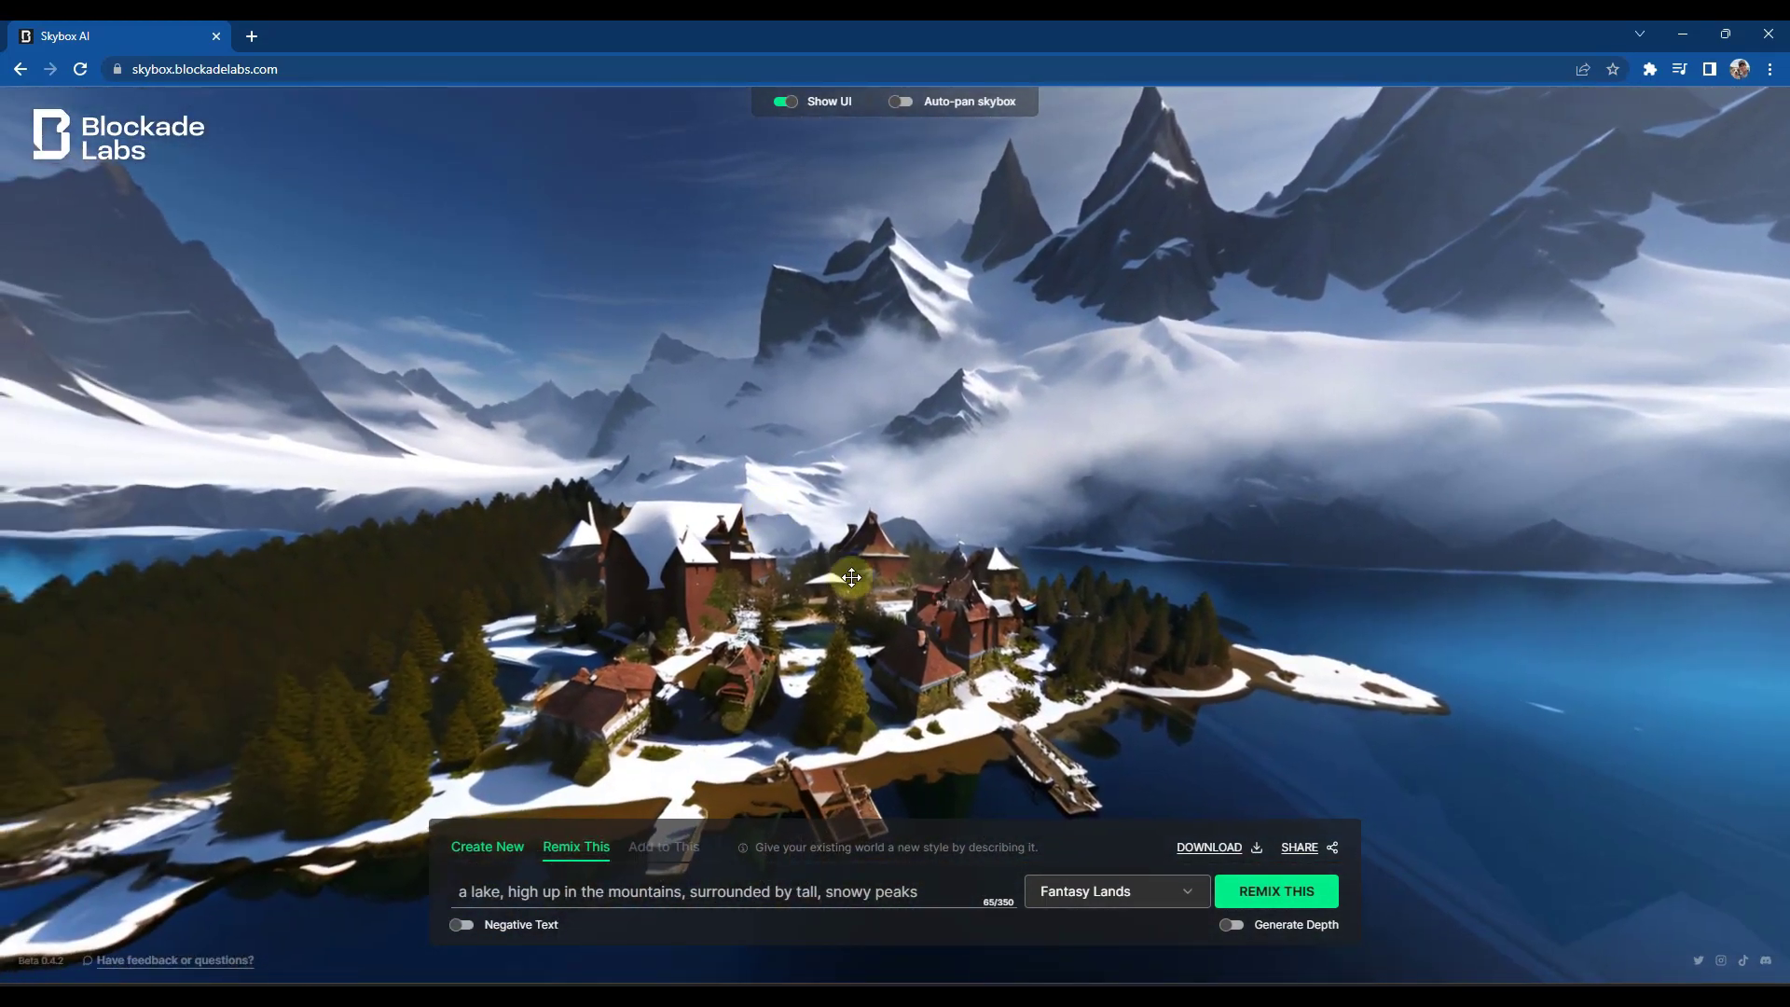
left_click_drag(716, 635, 809, 669)
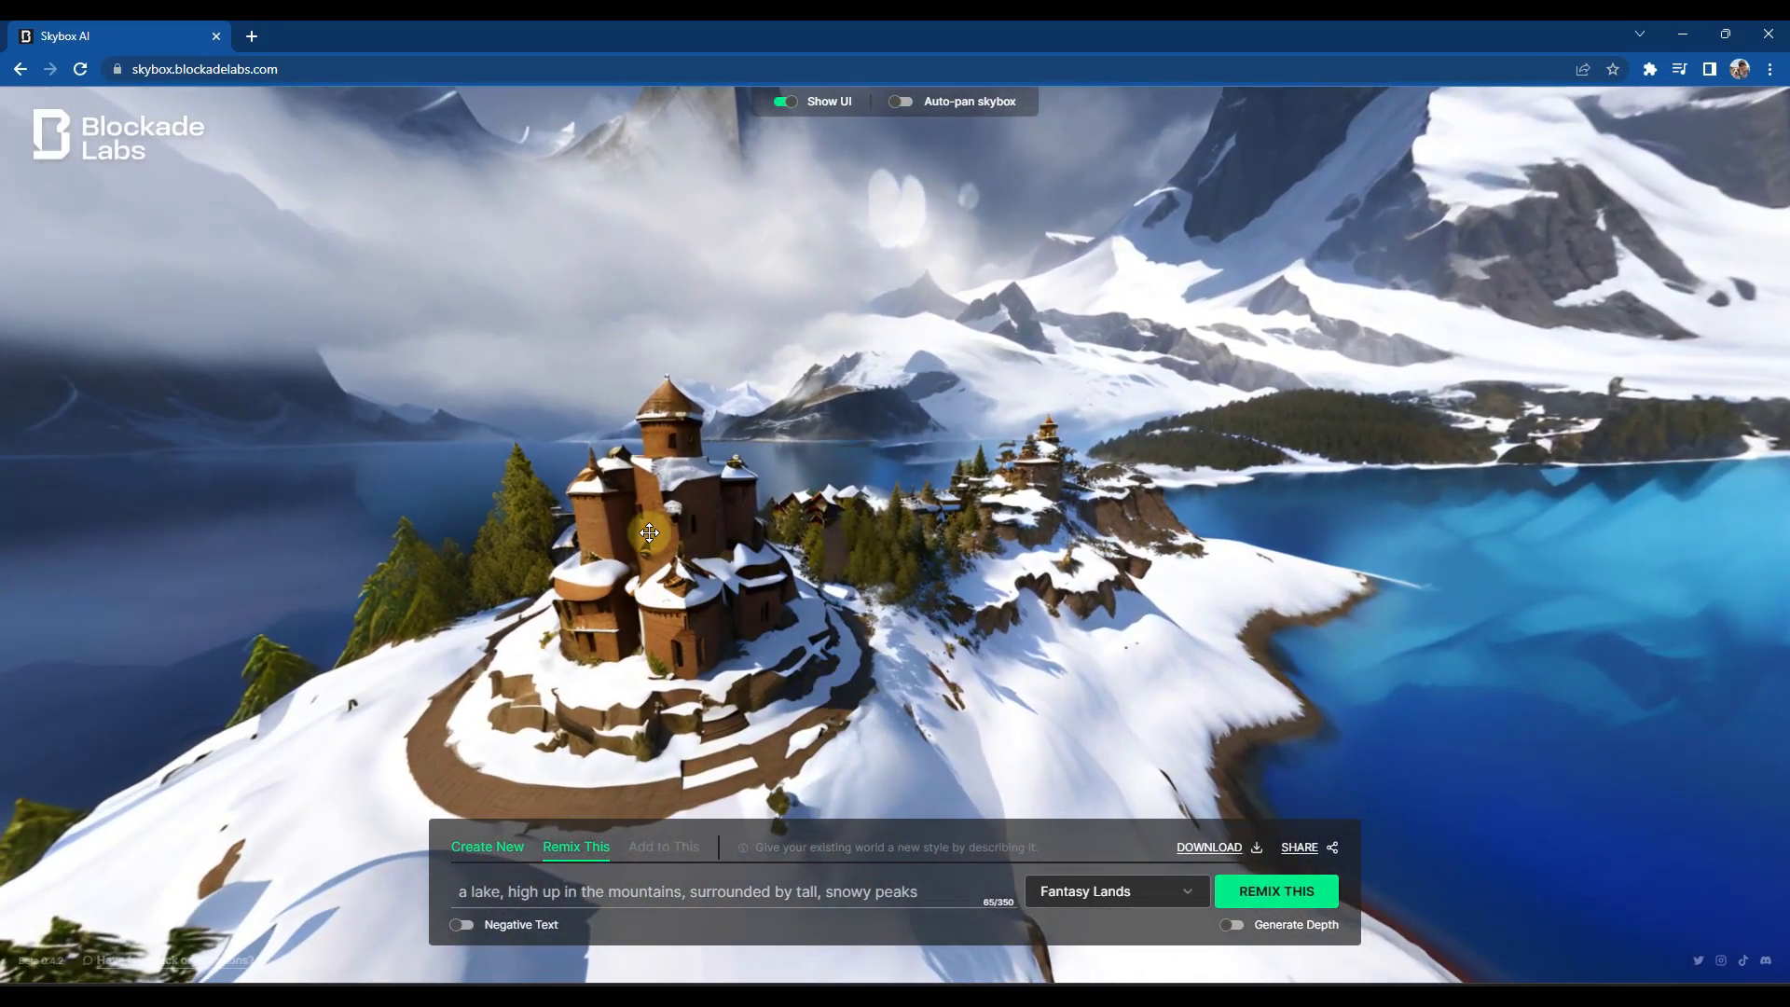
left_click_drag(640, 510, 1370, 587)
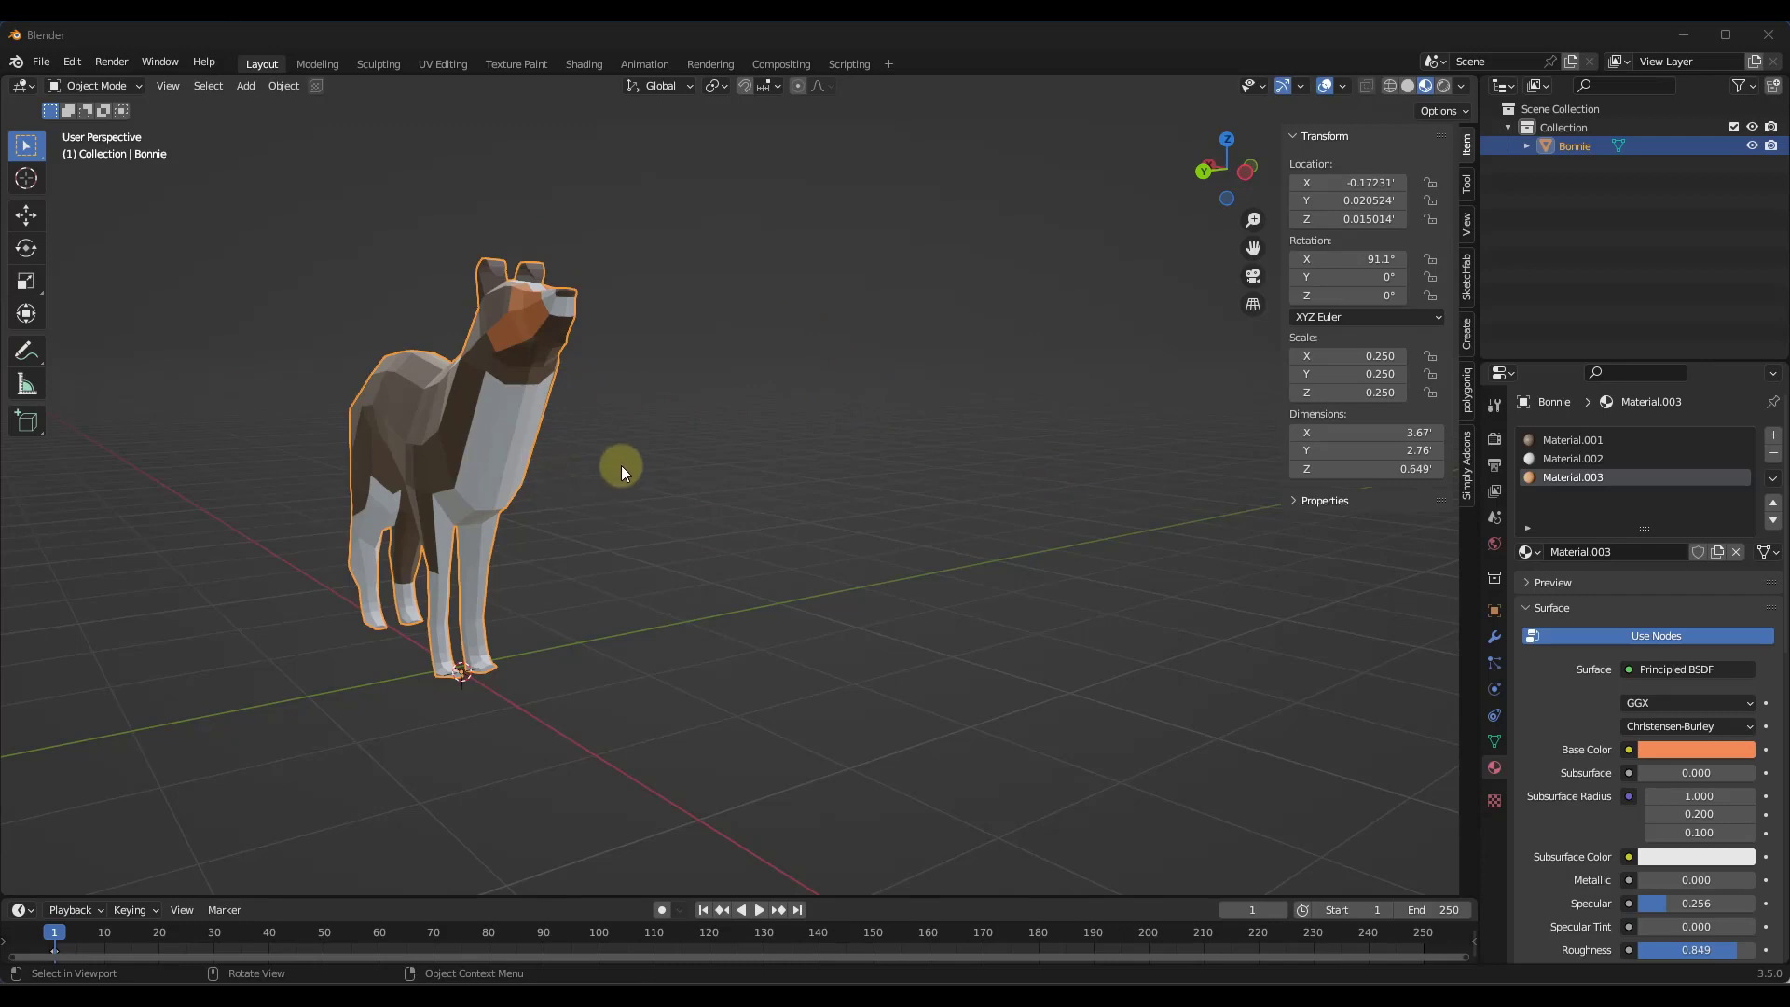
Step: Switch to Blender and bring up the World shader nodes in the Shading workspace
left_click(578, 62)
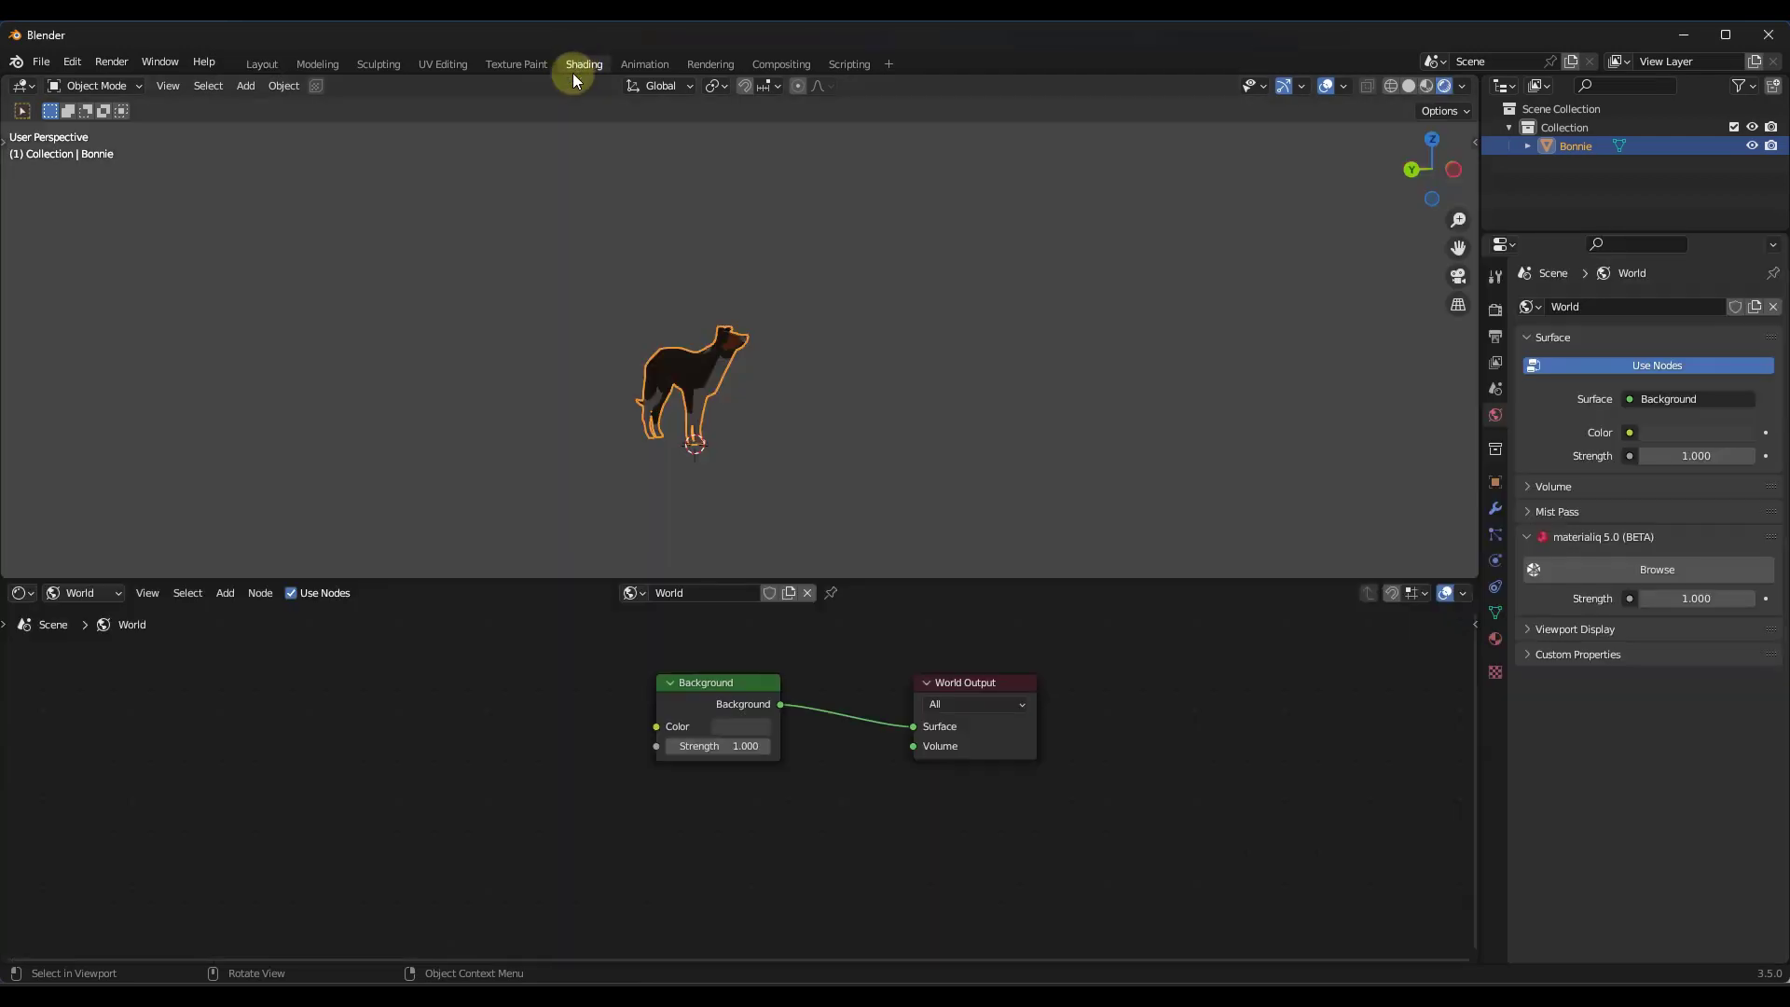
left_click(67, 602)
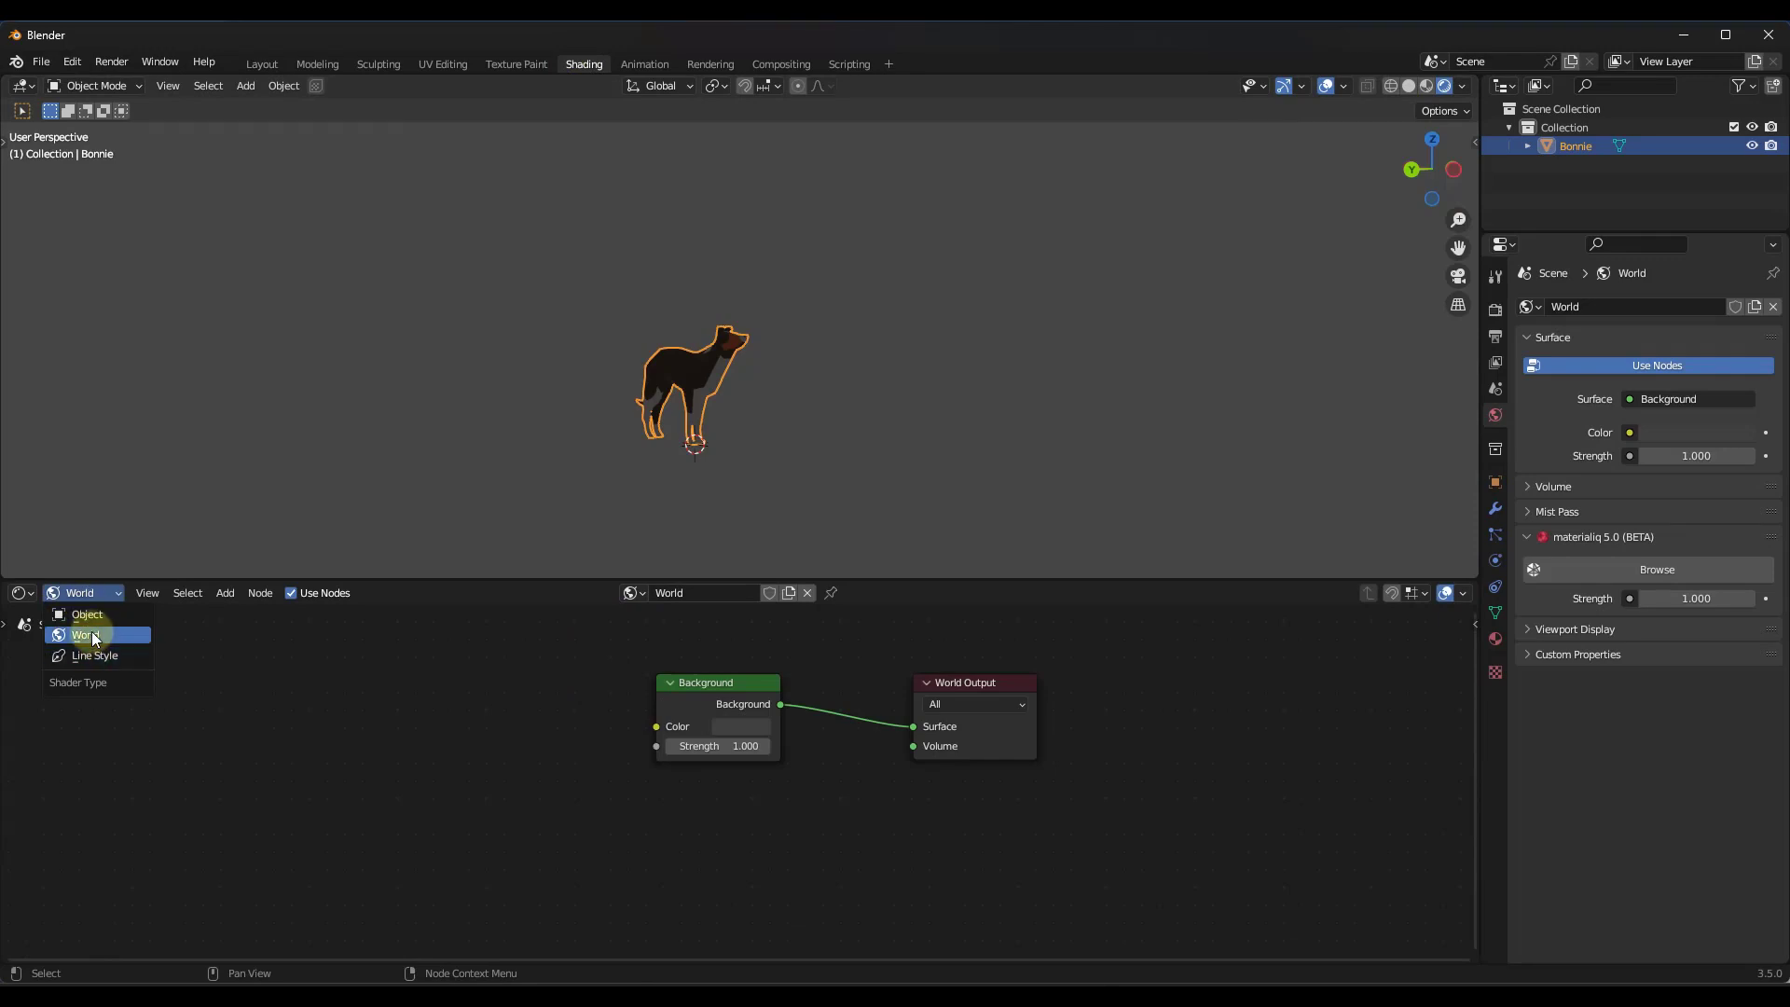
left_click(92, 634)
Step: Add an Environment Texture node to the World shader and connect its Color output to the Background node's Color
key("shift+a")
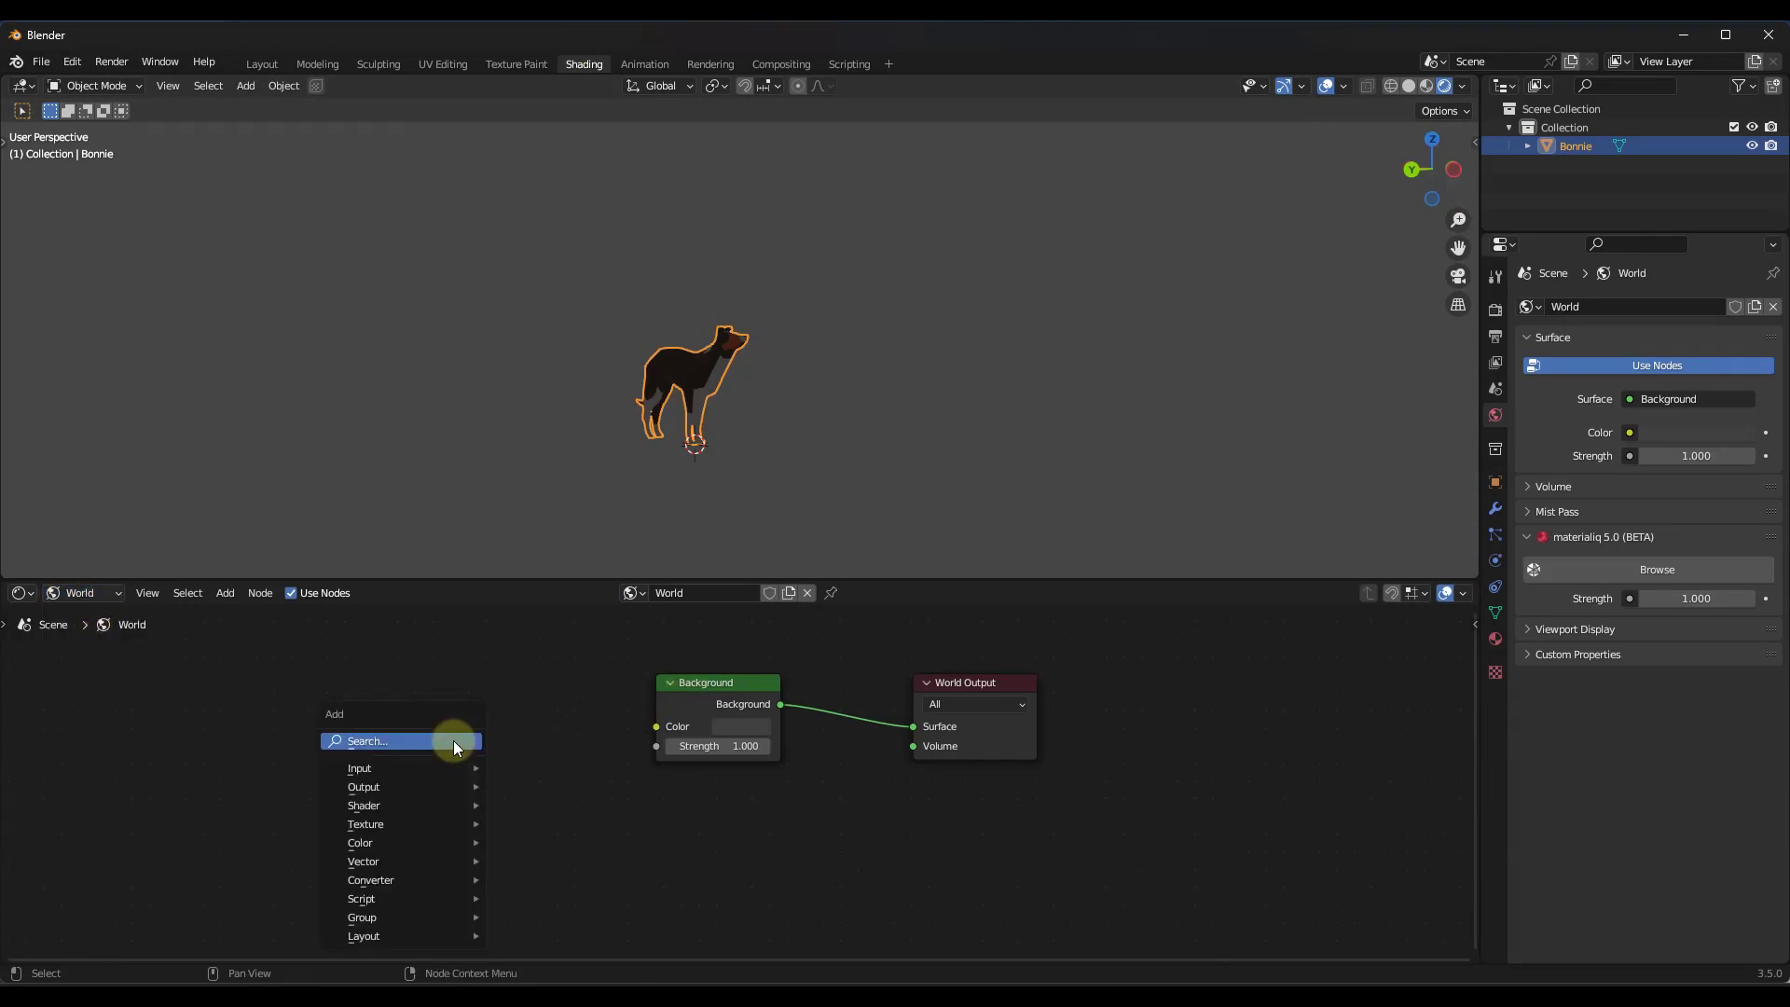
type("envi")
key("Return")
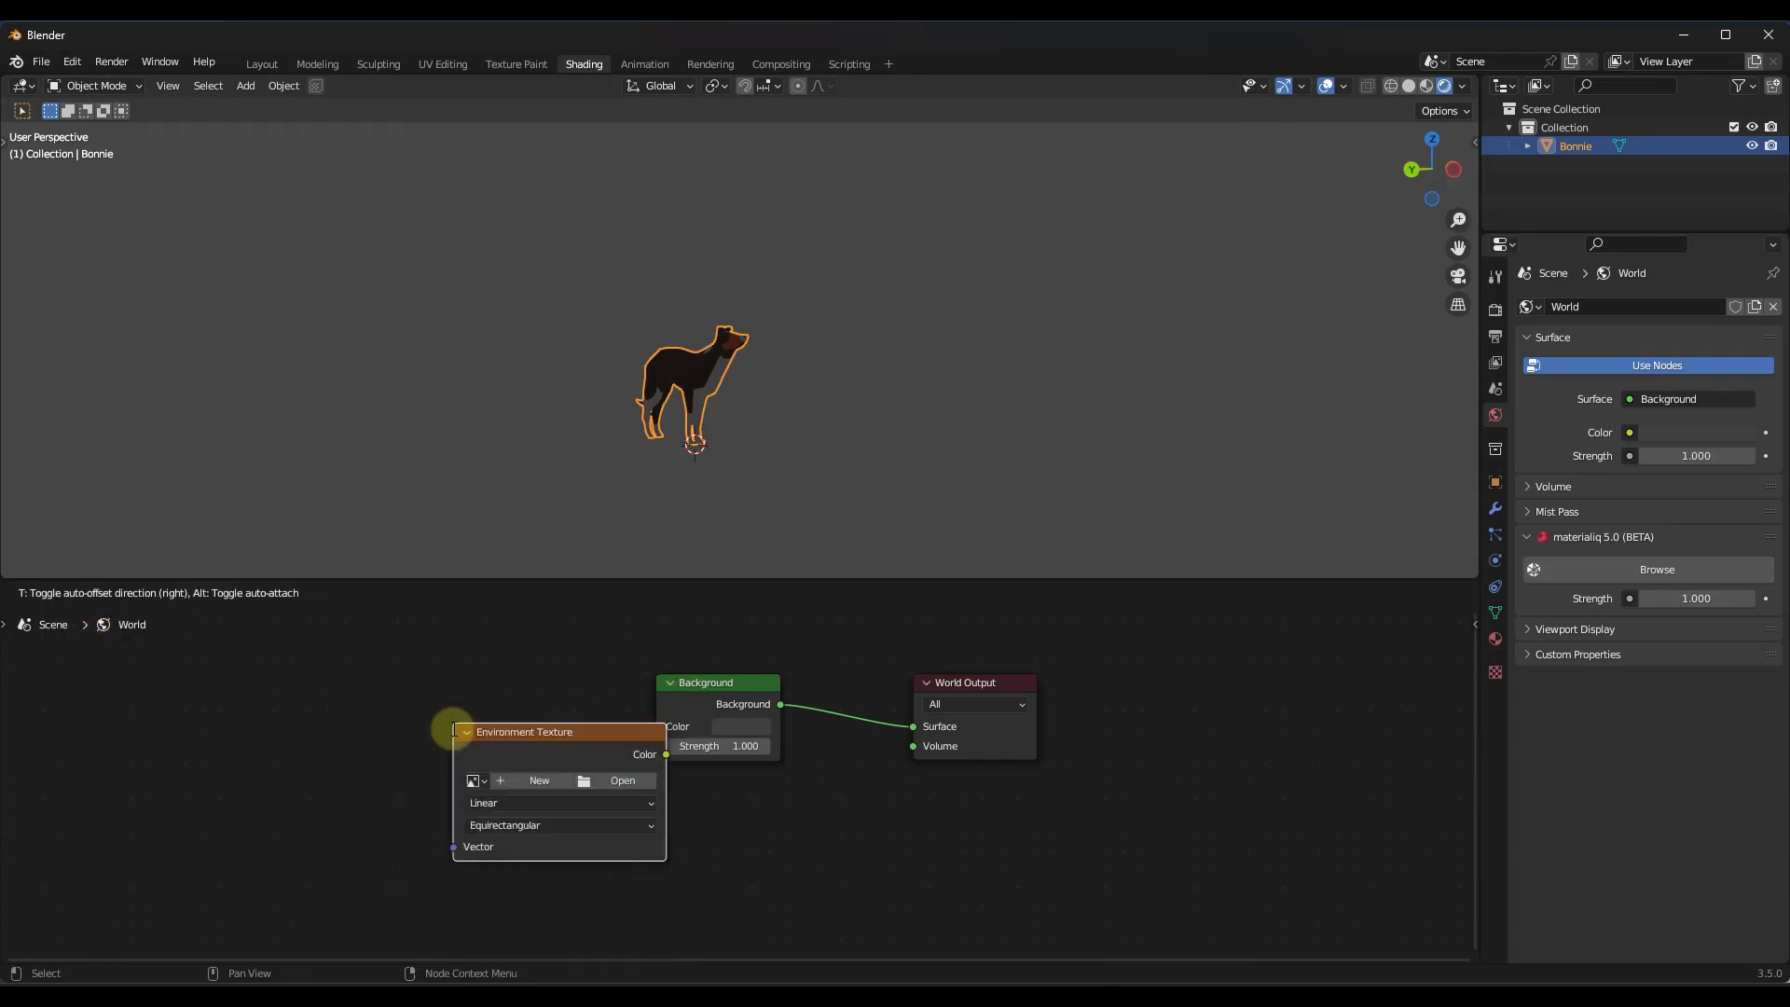
left_click(297, 701)
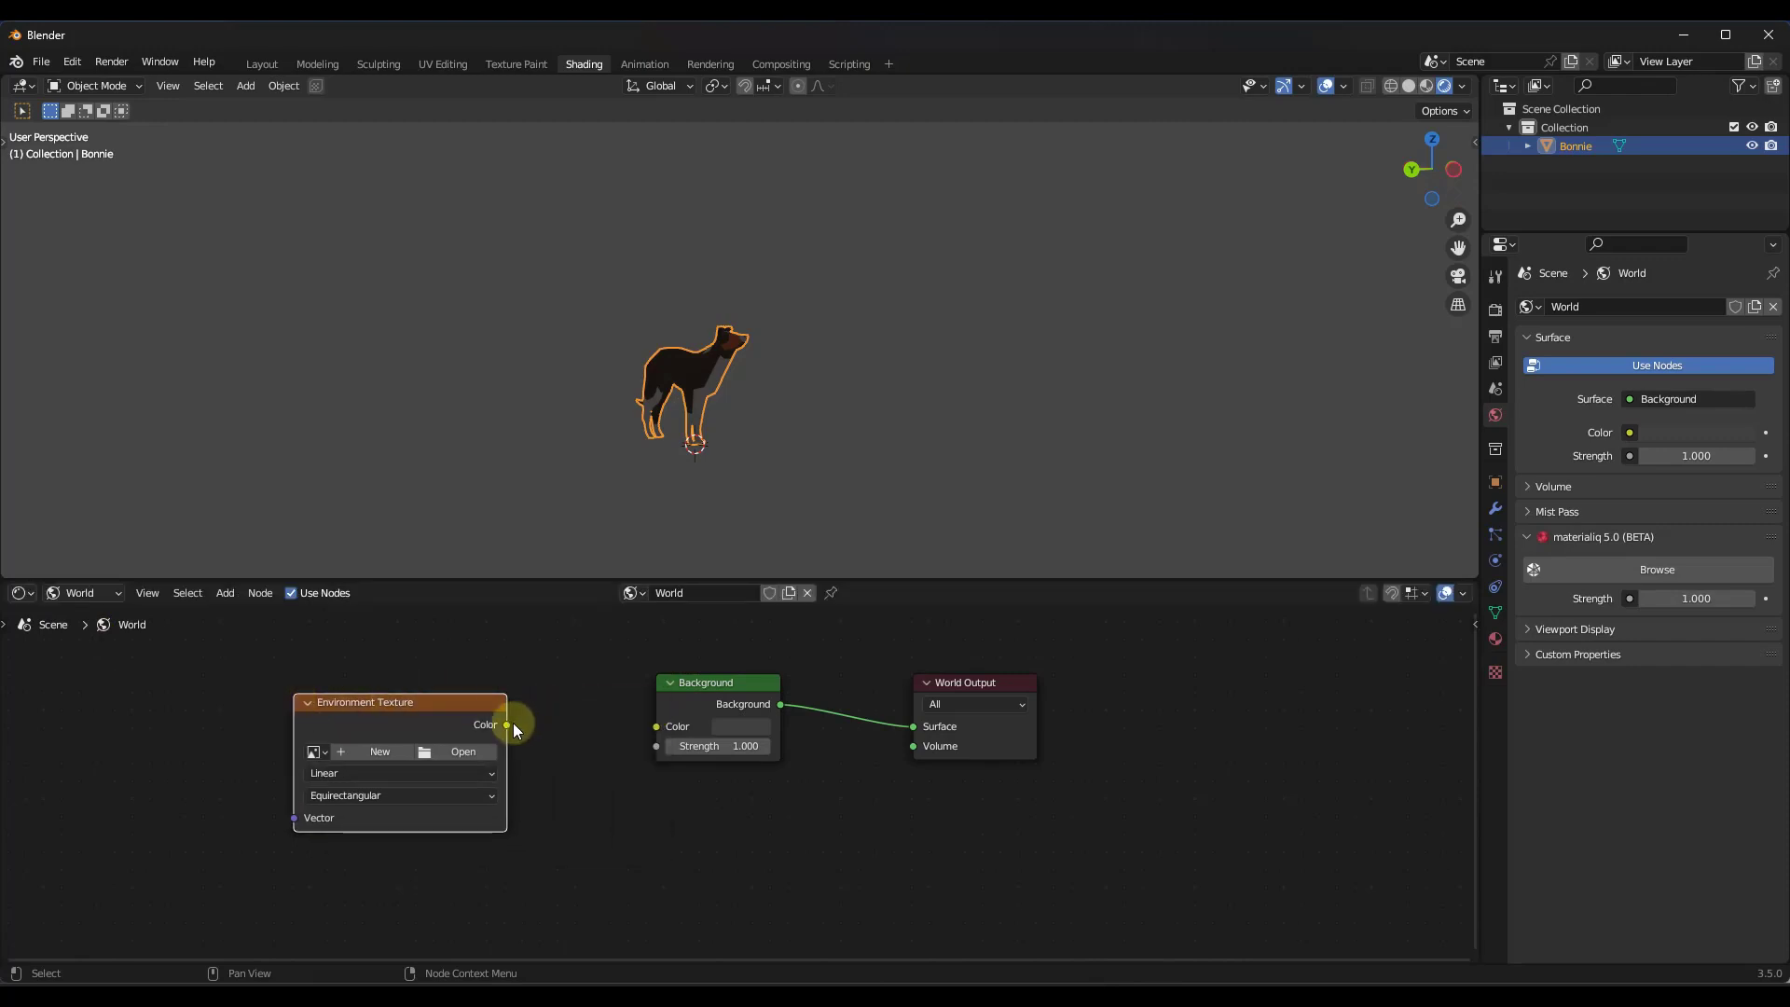
left_click_drag(507, 725, 656, 726)
Step: Load the fantasy_lands mountain lake JPG into the Environment Texture node and check the surroundings around the dog
left_click(460, 752)
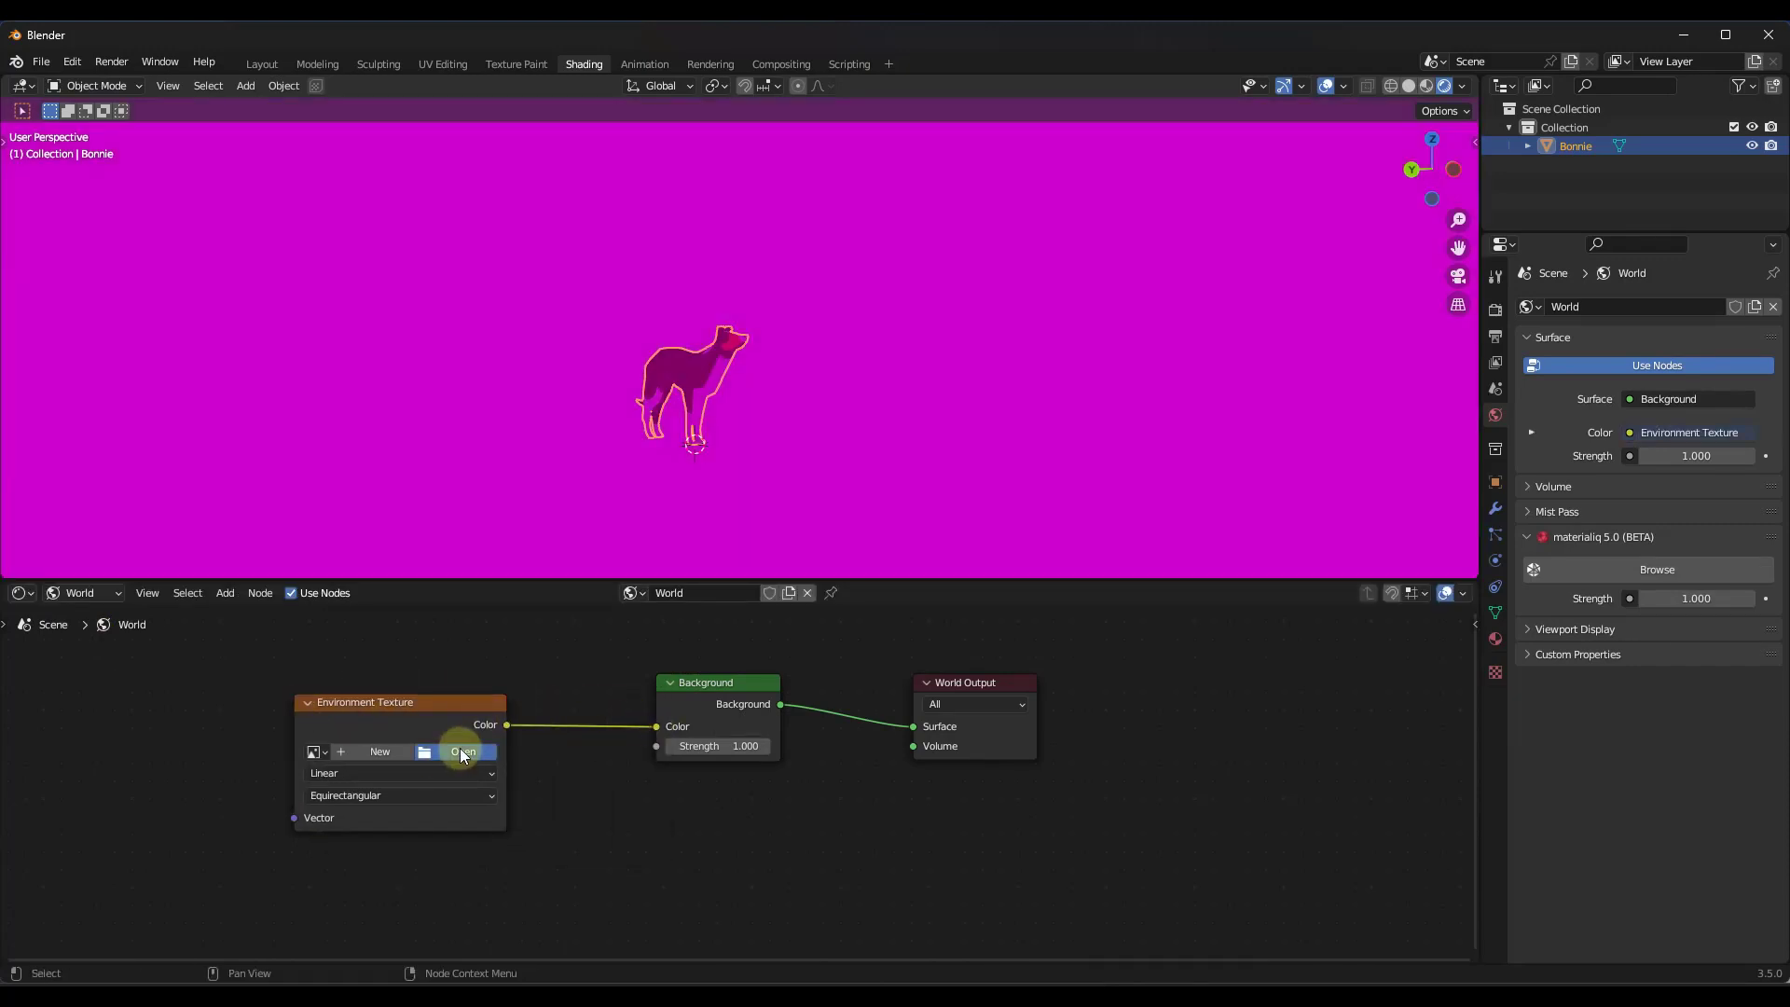
double_click(755, 580)
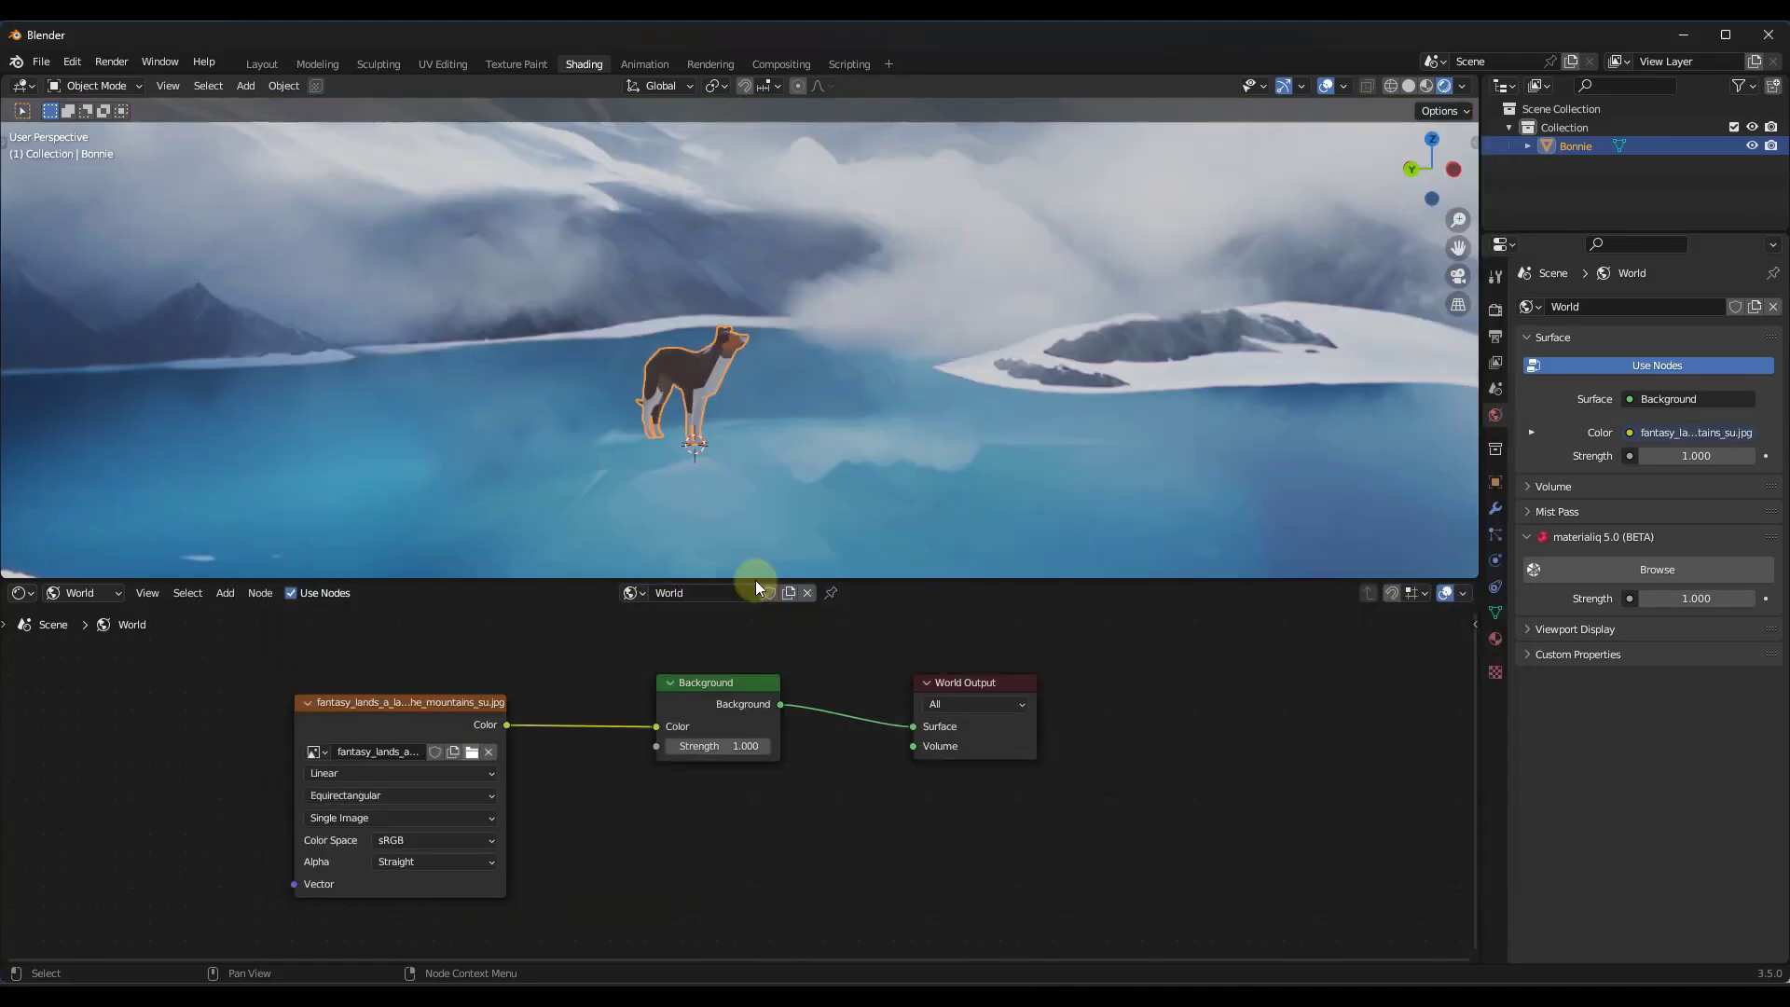
left_click_drag(677, 485, 702, 382)
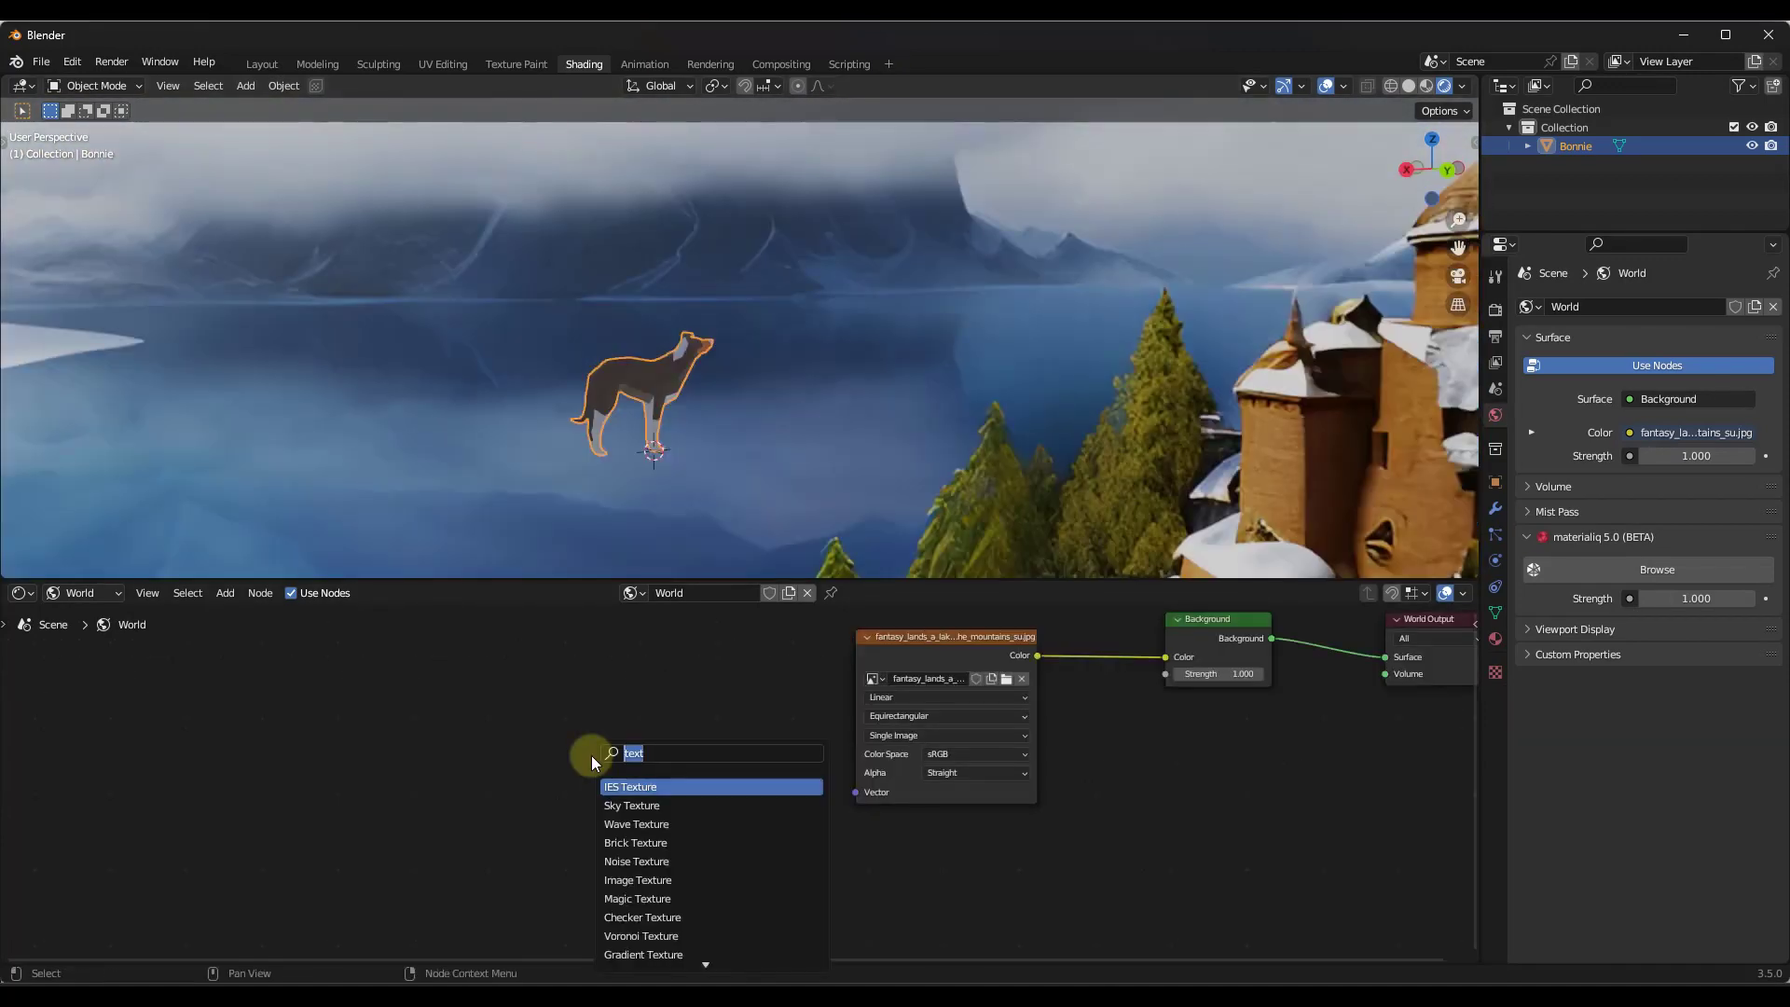
Step: Add a Texture Coordinate node ahead of the environment texture, leaving room for another node between them
type("exture coo")
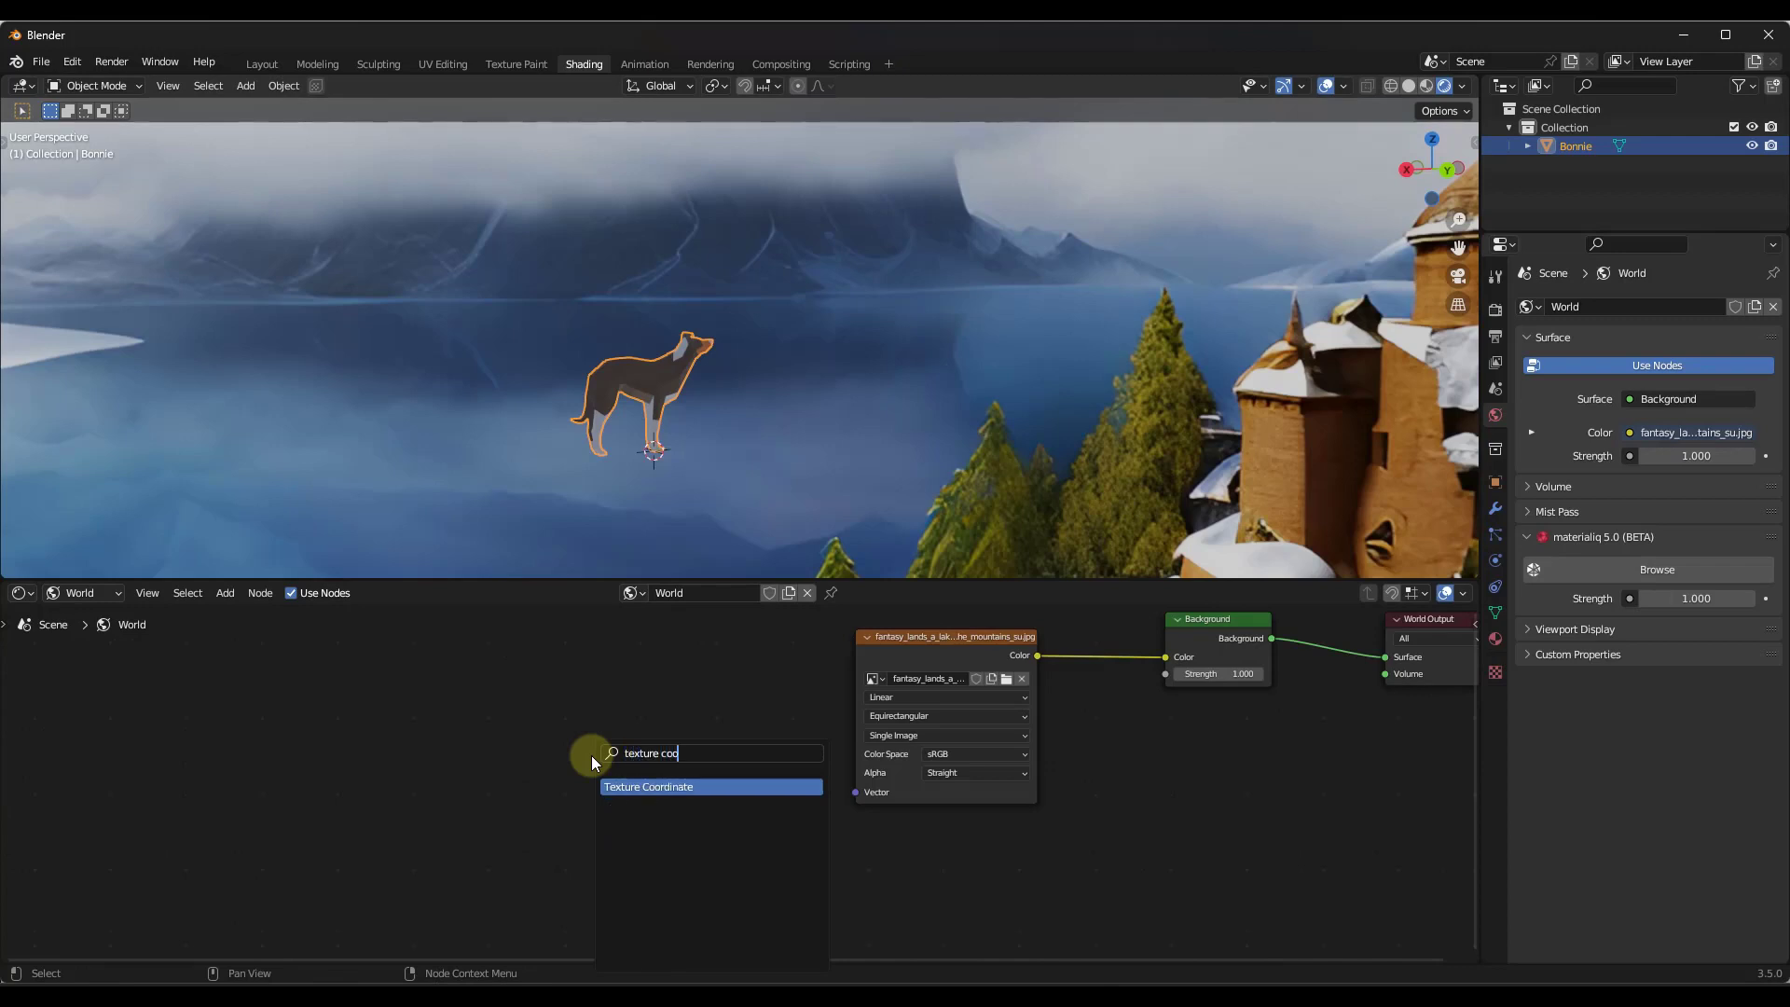
key("Return")
left_click(330, 676)
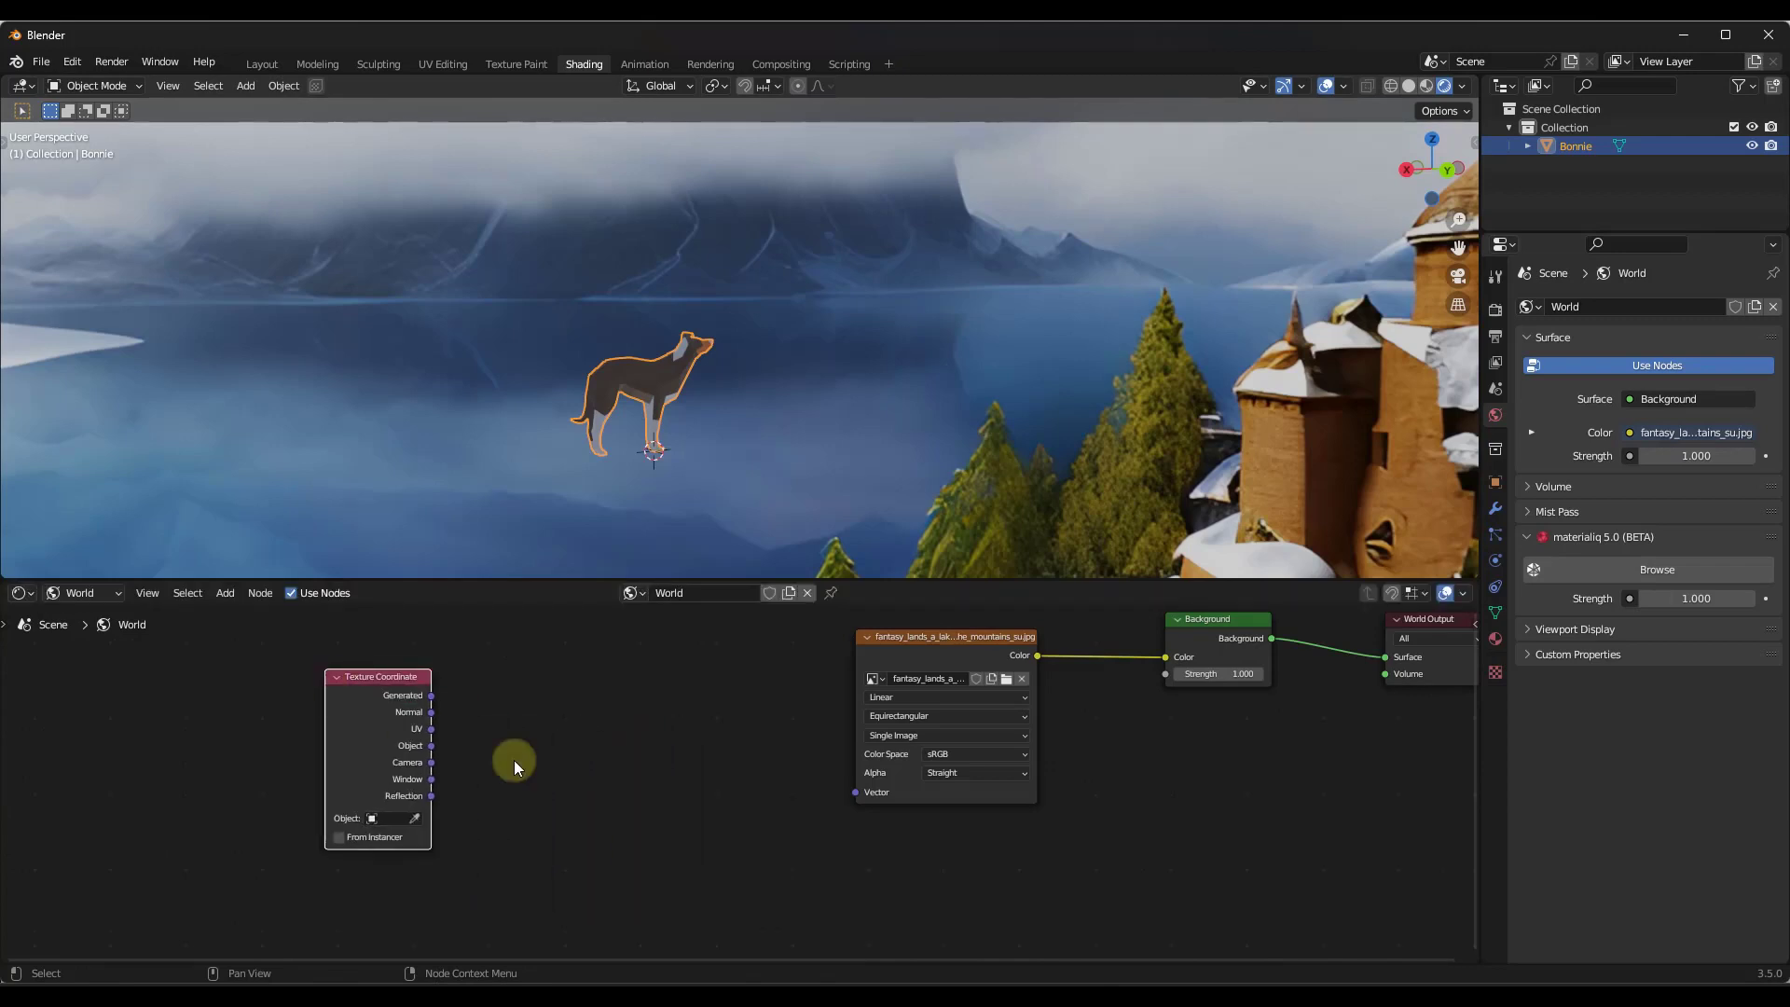
Step: Add a Mapping node and link Texture Coordinate's Generated output through it to the environment texture's Vector input
key("shift+a")
type("mapping")
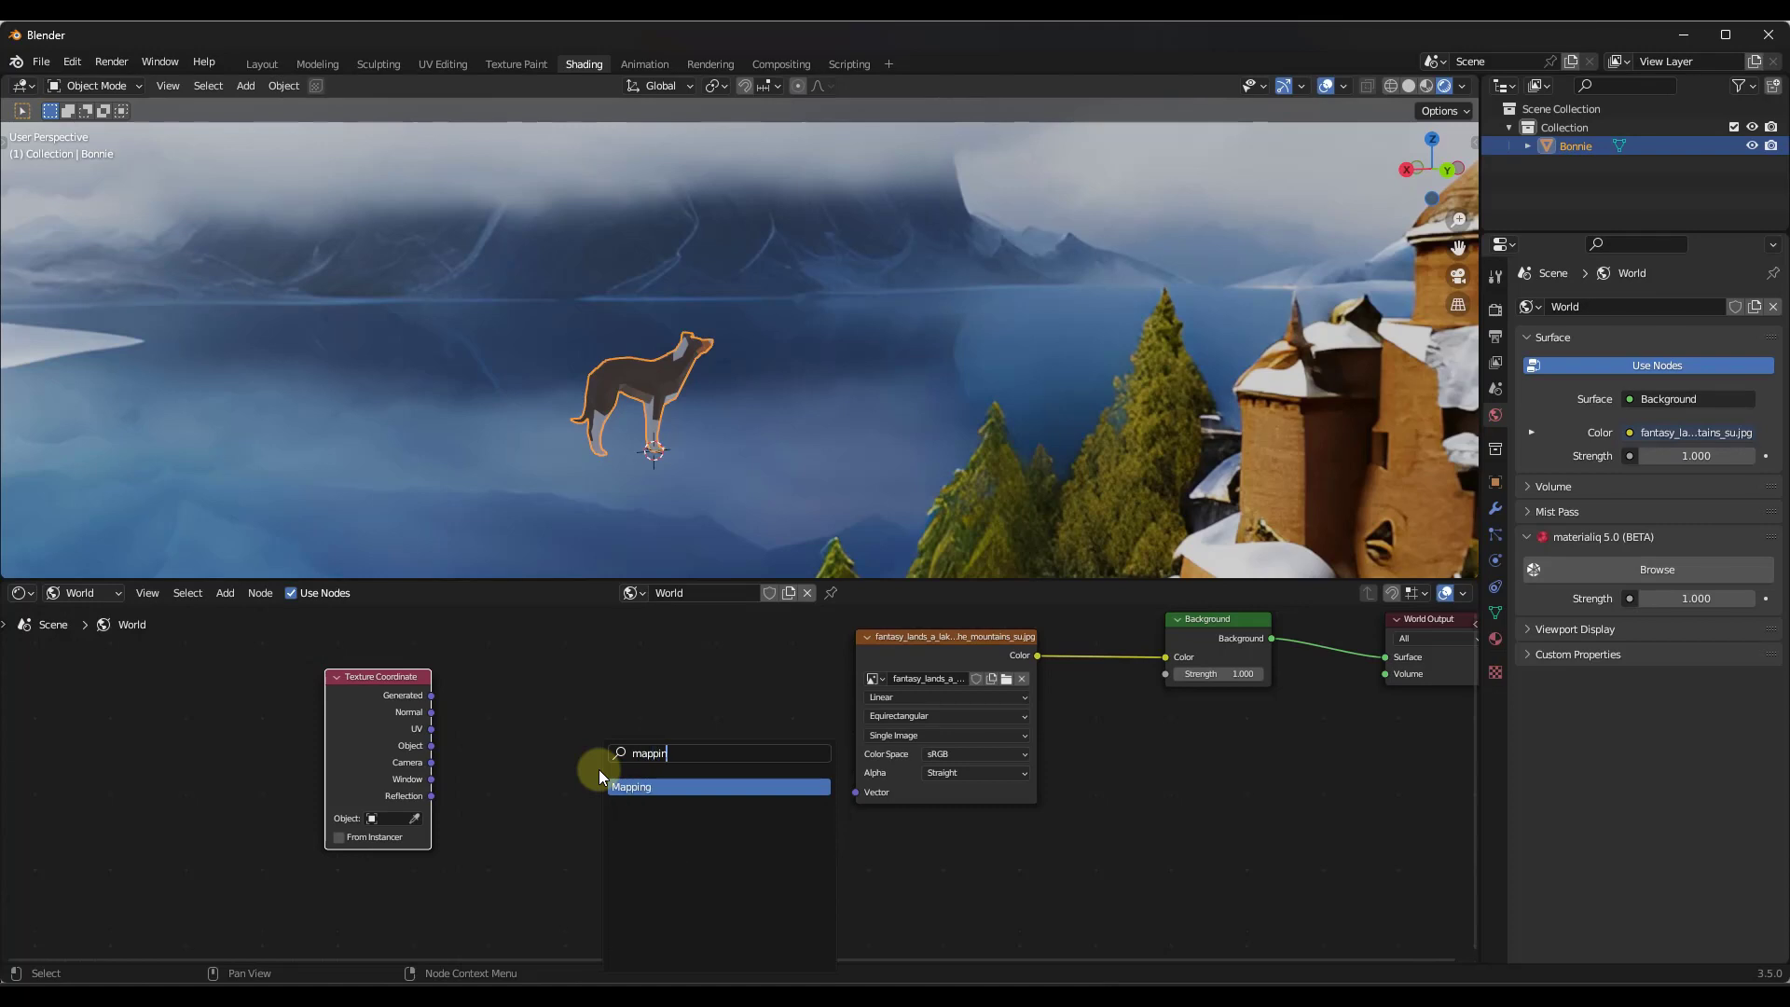
key("Return")
left_click(632, 658)
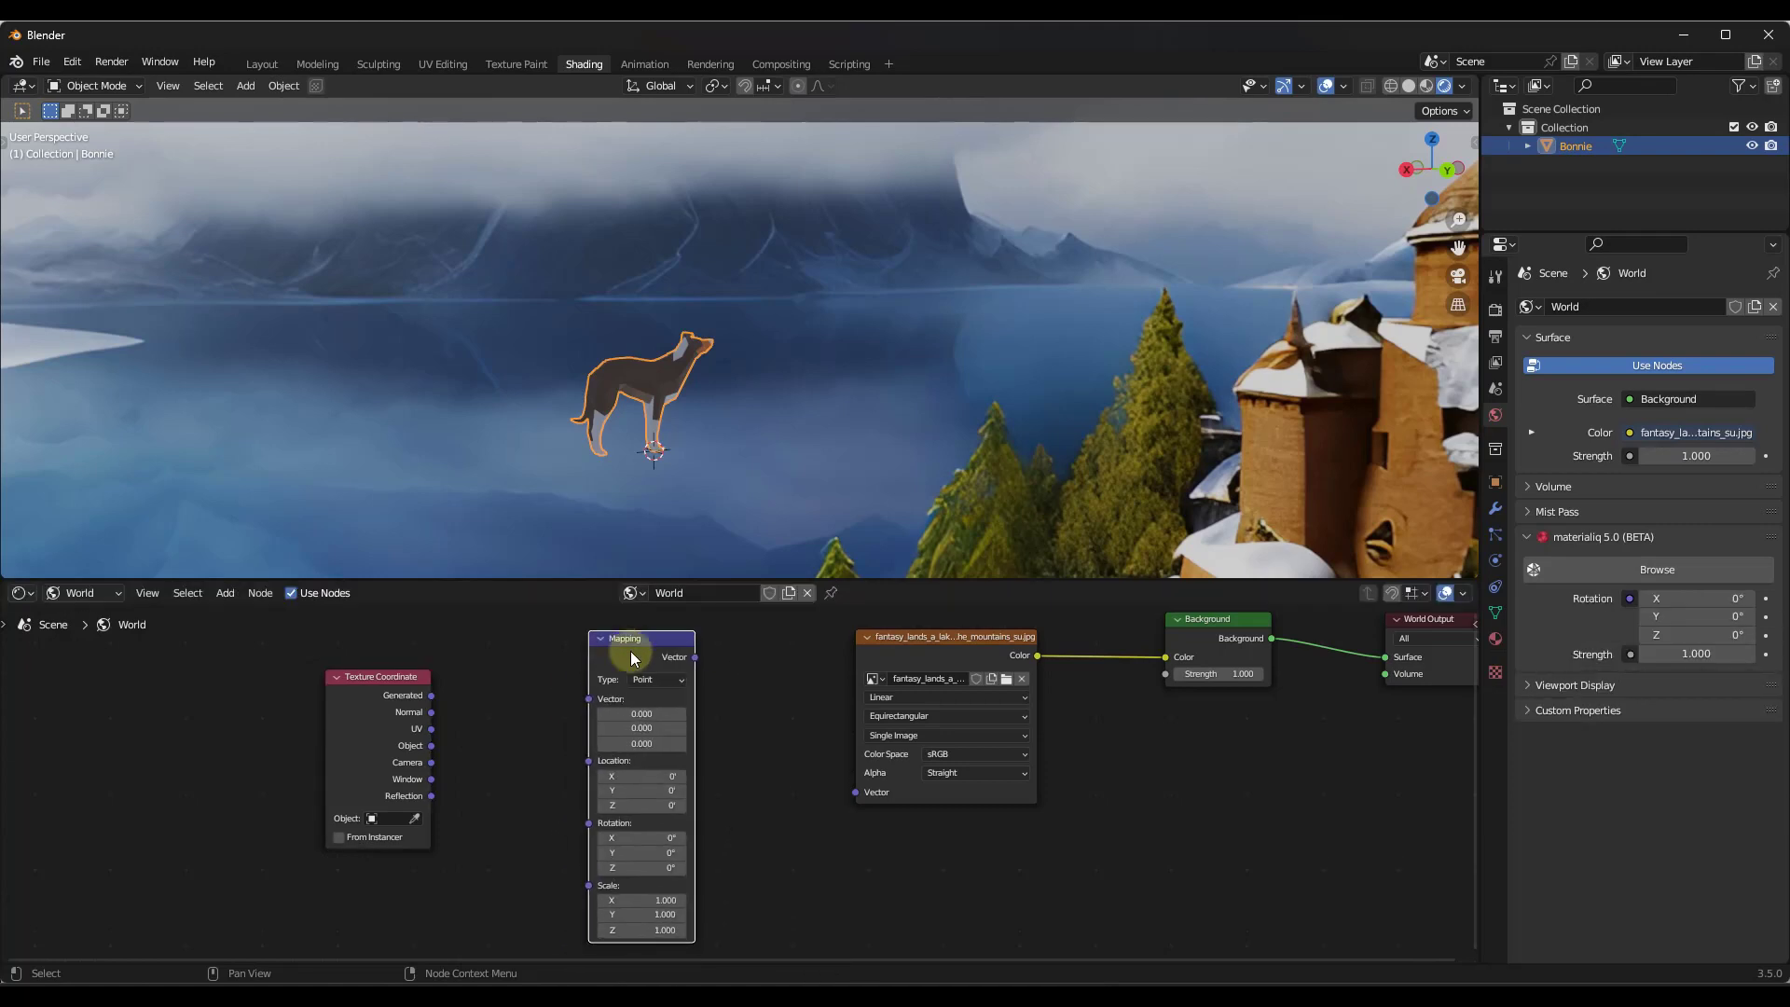
left_click_drag(853, 791, 856, 791)
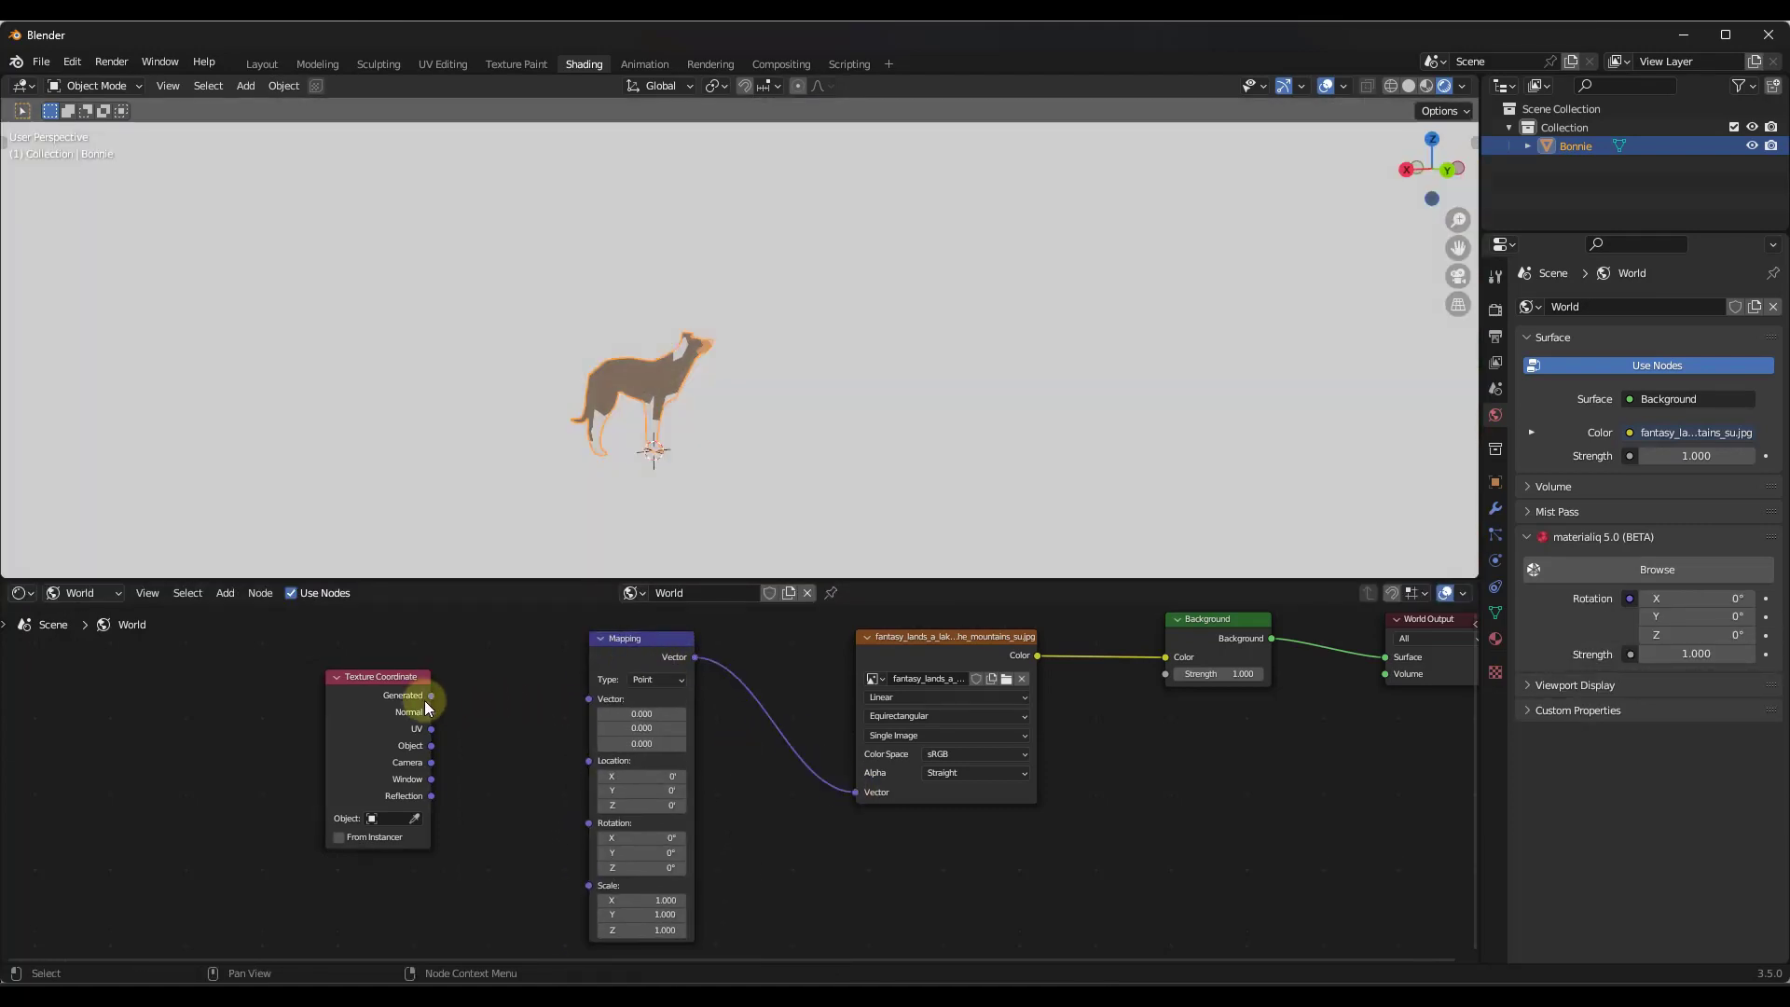
left_click_drag(432, 695, 589, 700)
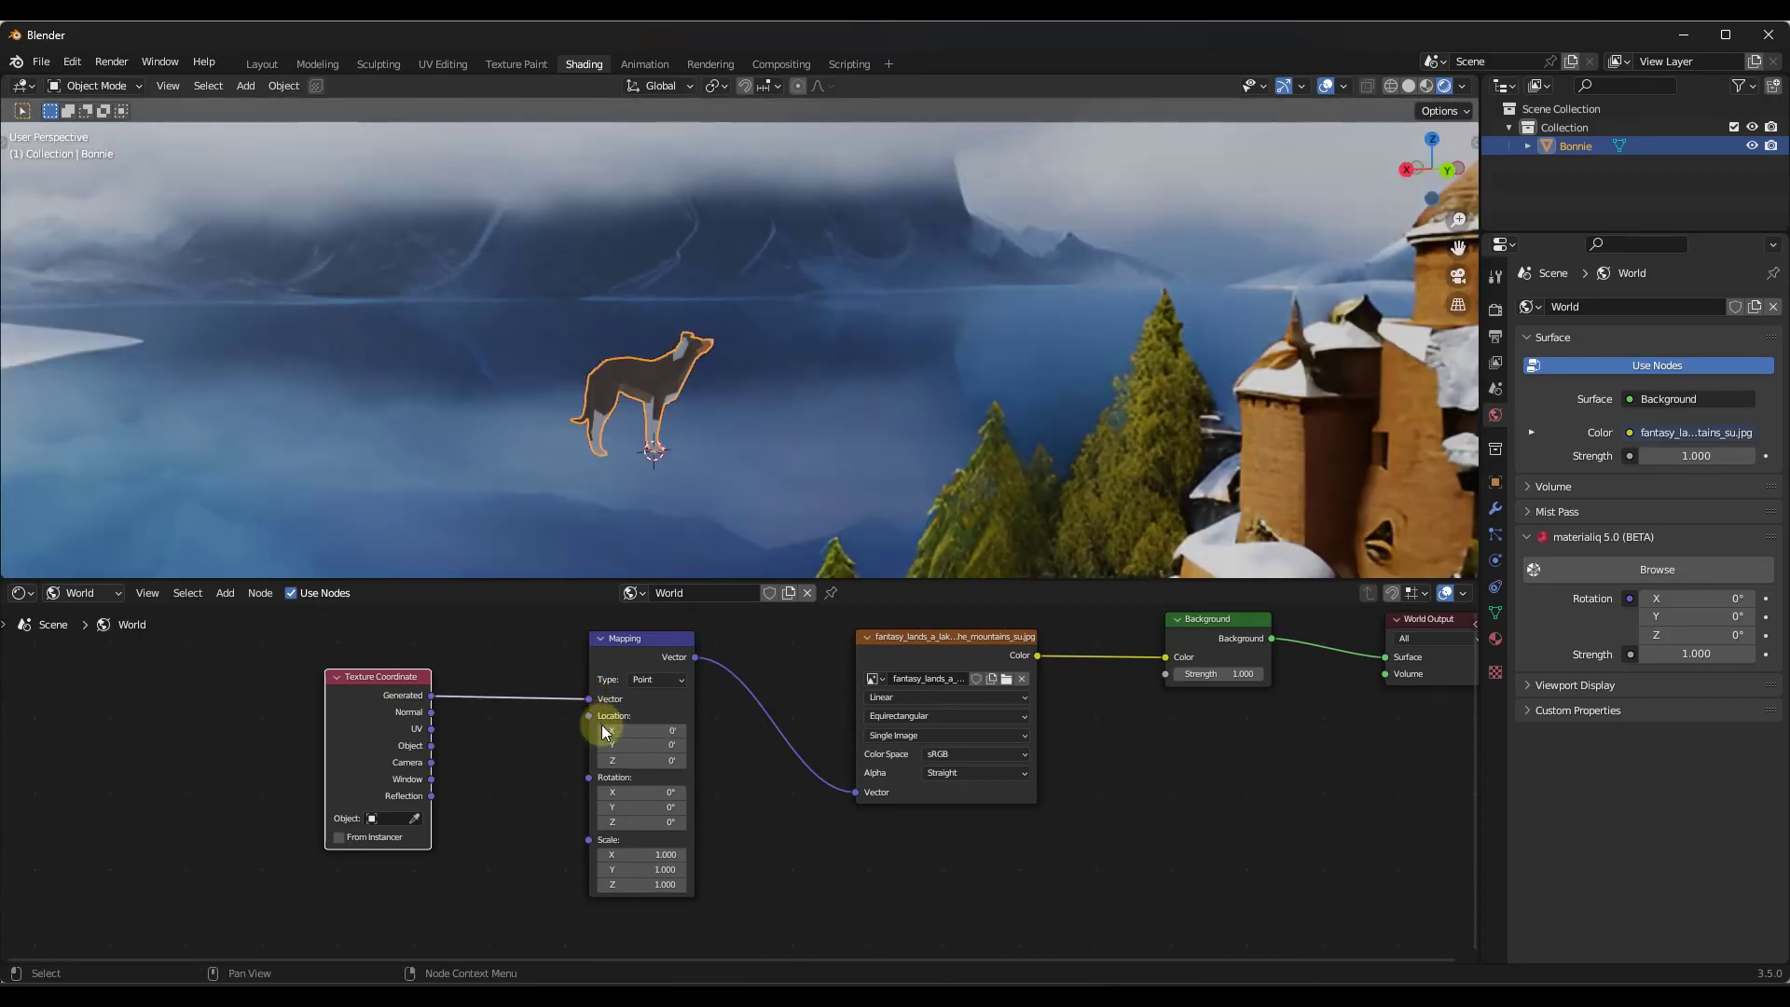
Step: Rotate the environment image behind the dog with the Mapping node's Z rotation, trying about -23.5° and -21.1°
mouse_move(644, 822)
left_mouse_down()
mouse_move(680, 821)
mouse_move(615, 821)
left_mouse_up()
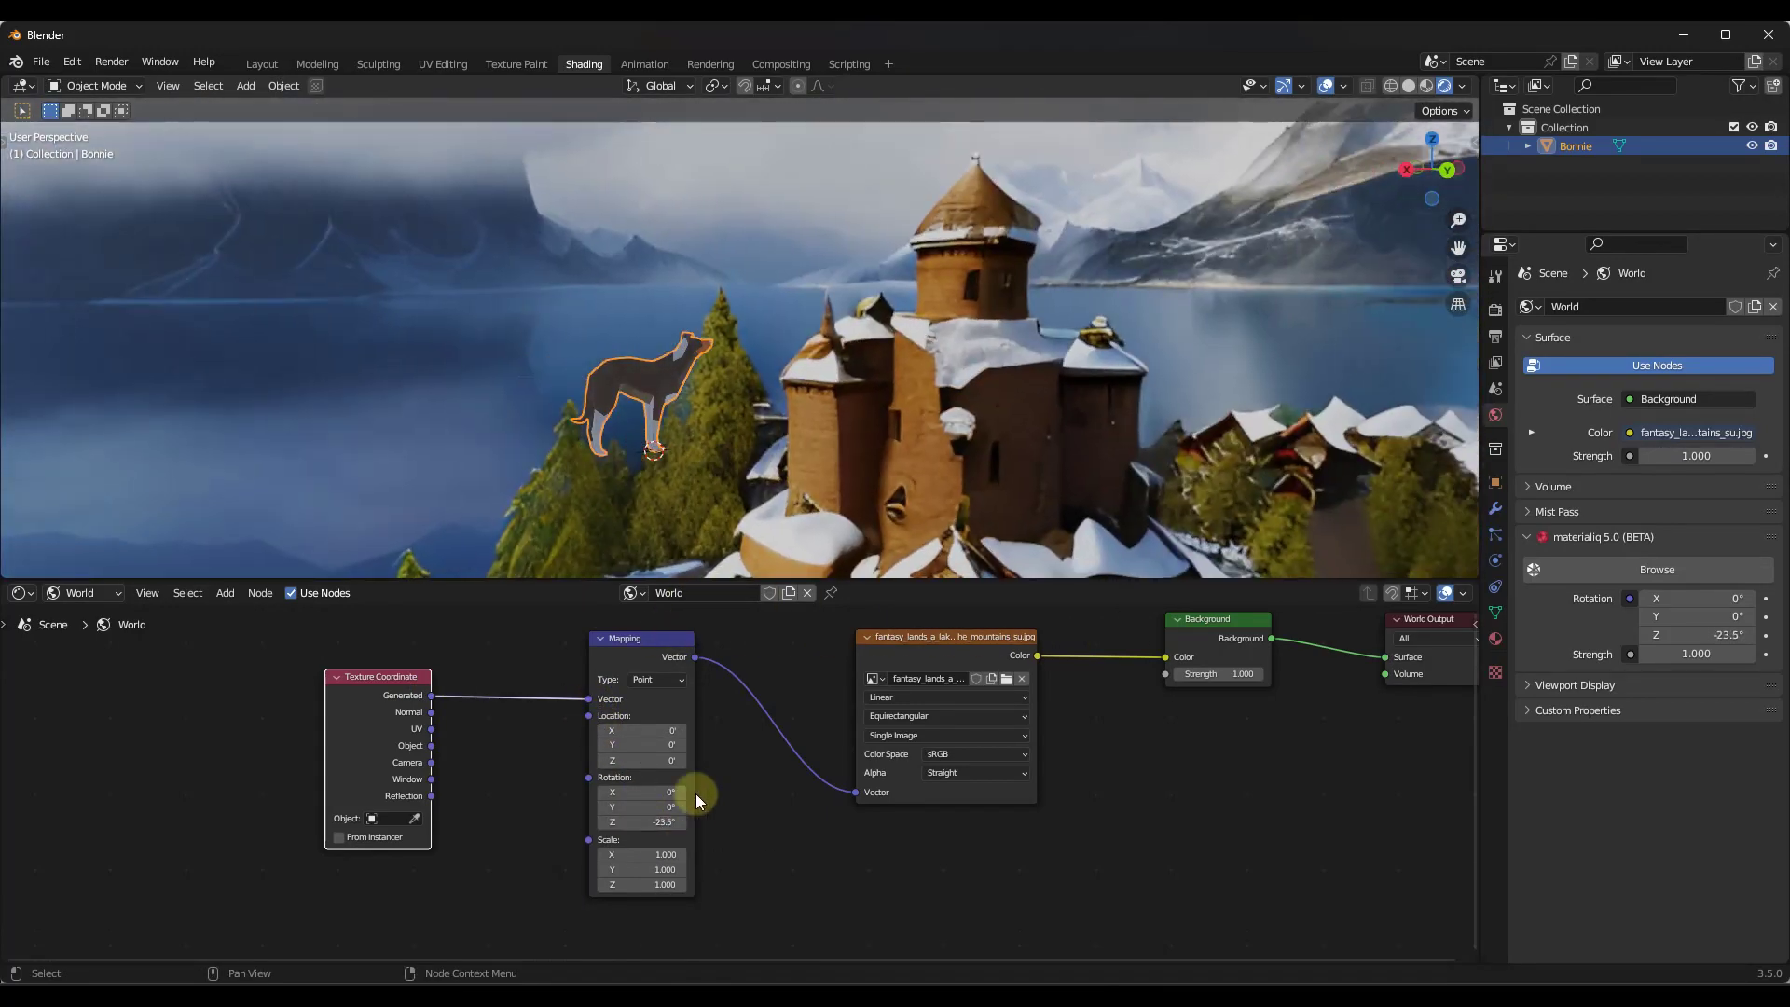
left_click_drag(914, 410, 1095, 418)
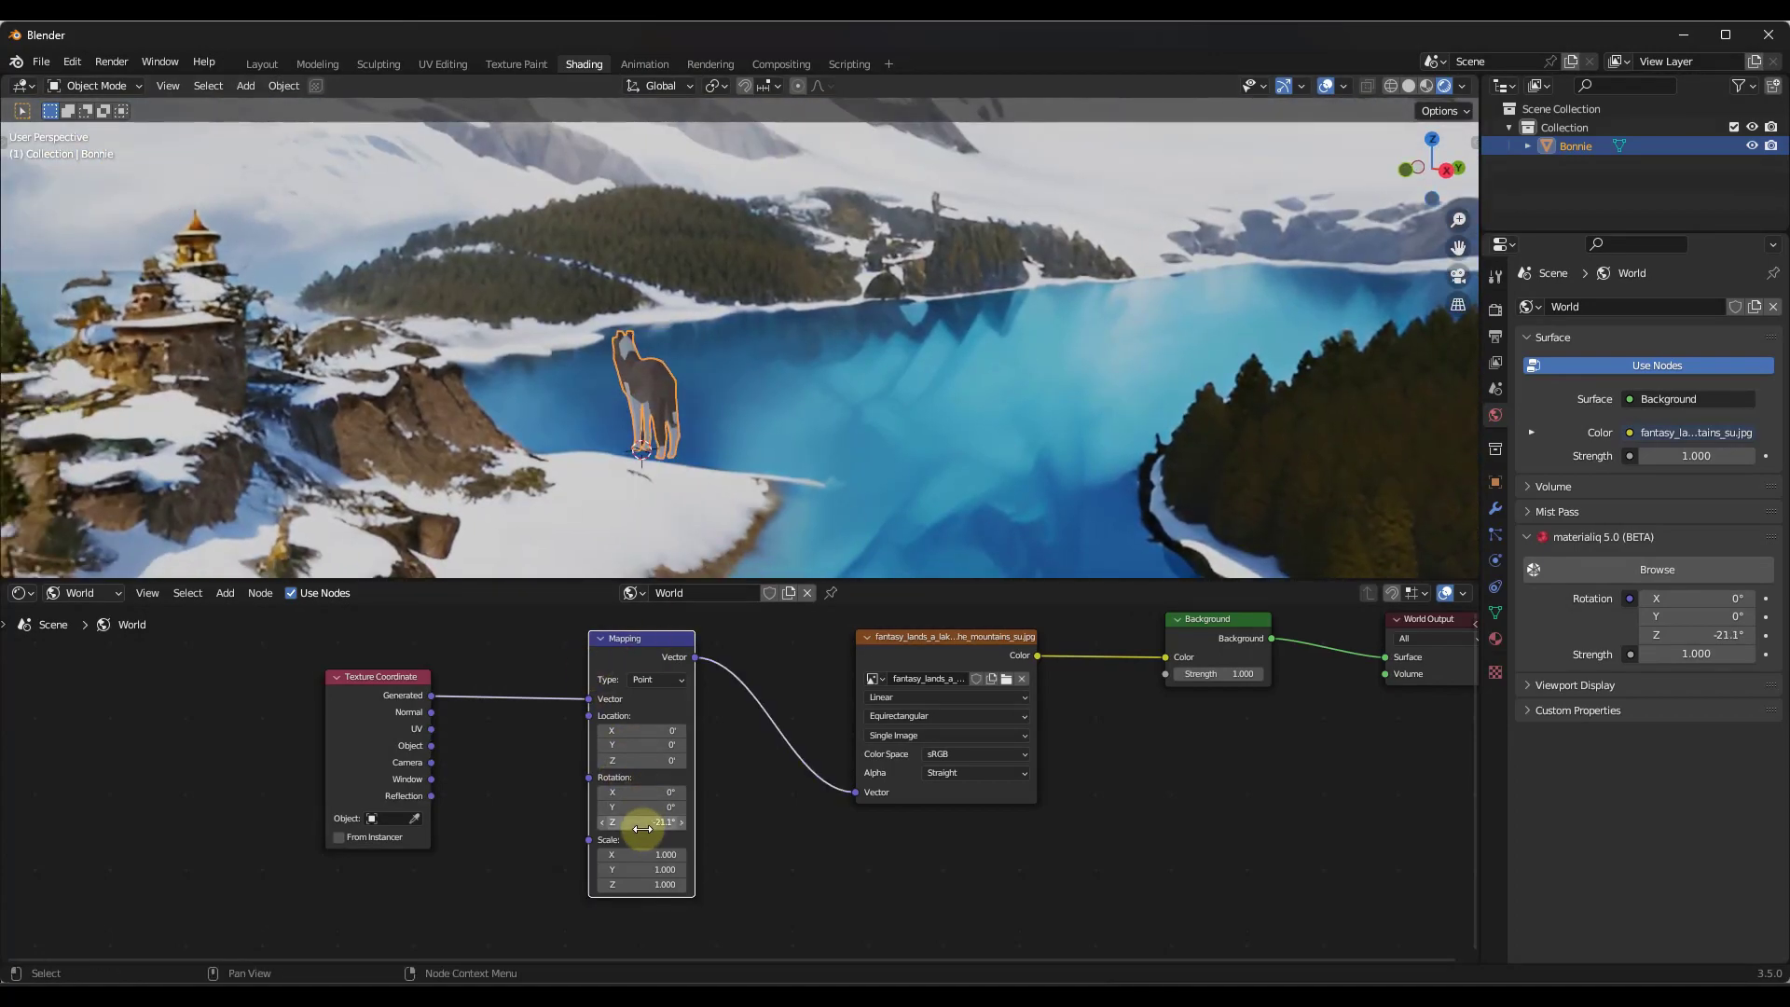
left_click_drag(642, 822, 641, 452)
left_click_drag(717, 378, 586, 433)
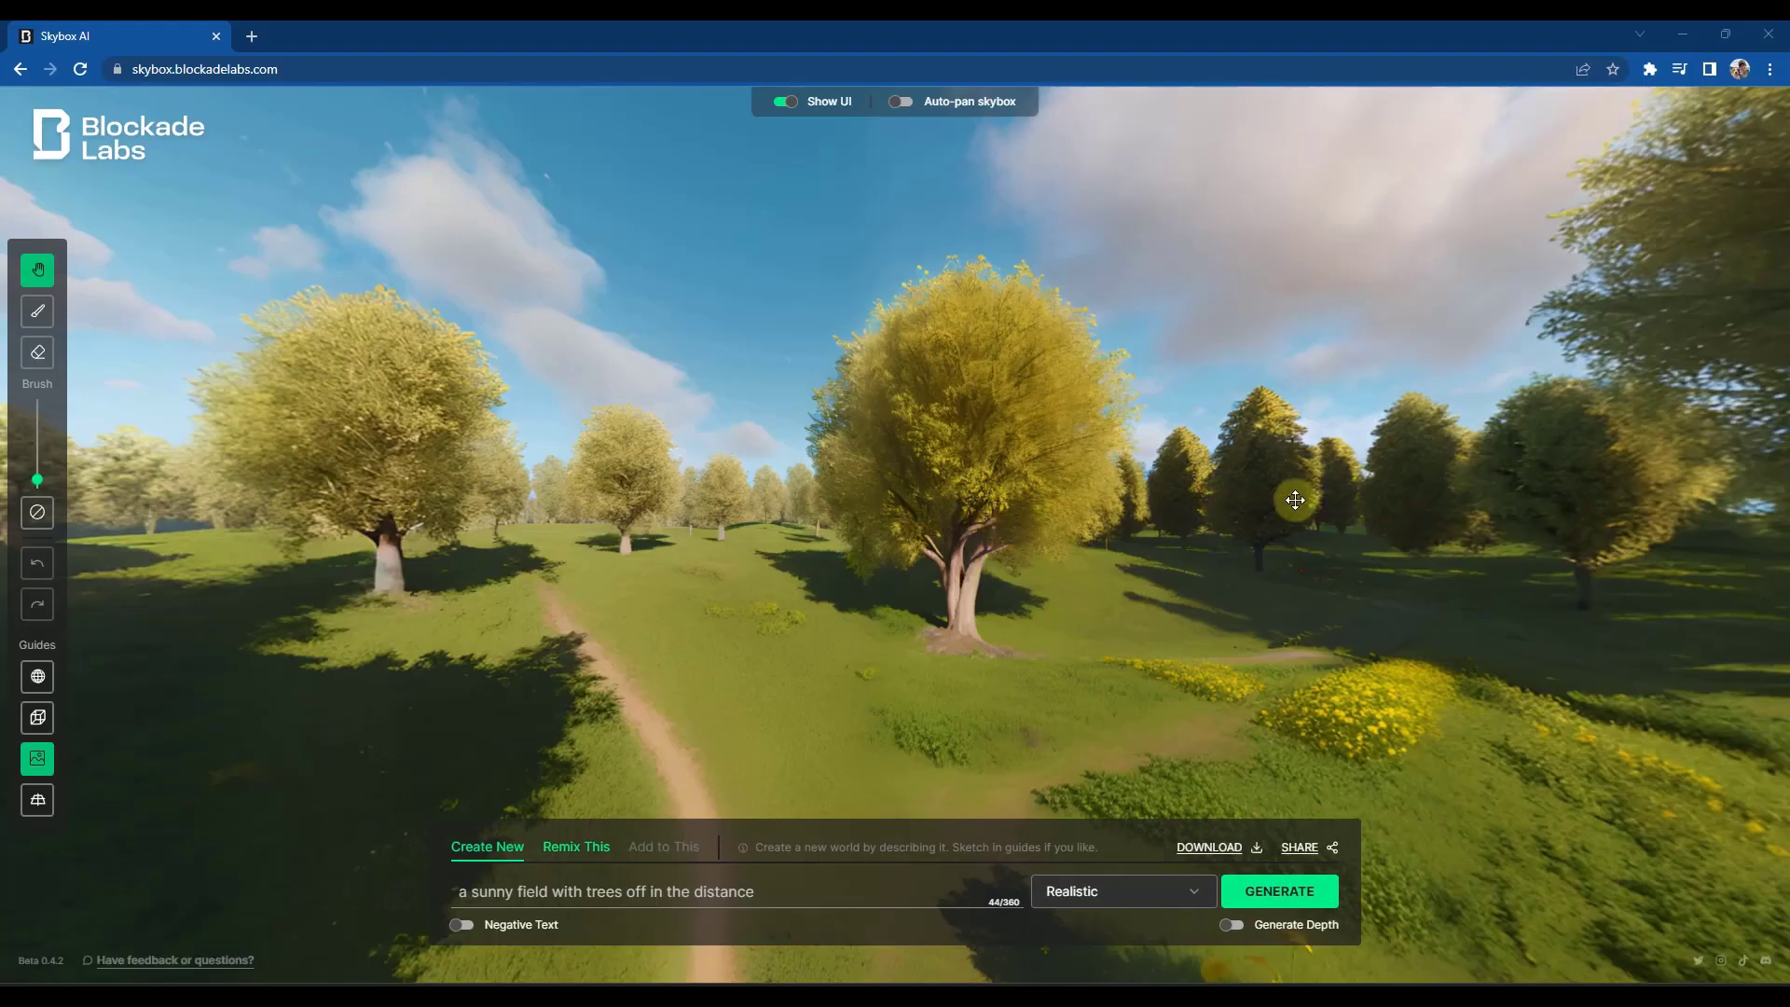
Step: Switch to Skybox AI and inspect the Realistic sunny field panorama all around, including its trees, path and flowers
left_click_drag(1399, 523, 1136, 953)
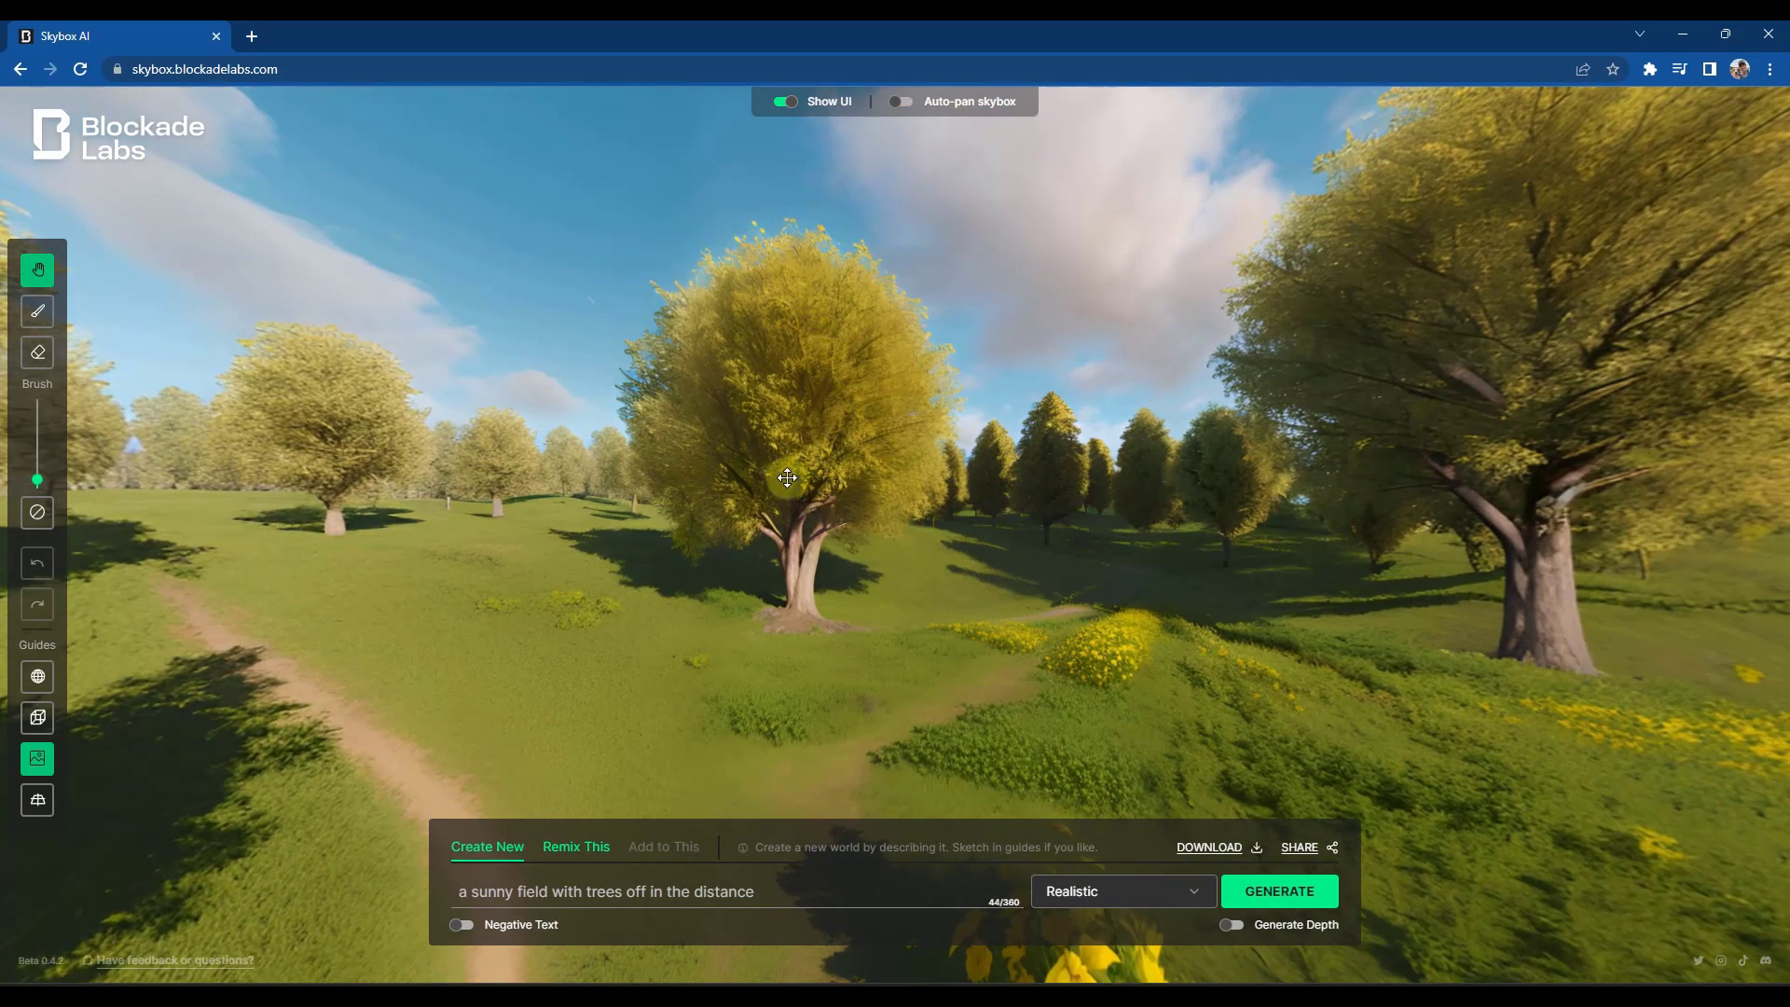
left_click_drag(1209, 530, 789, 517)
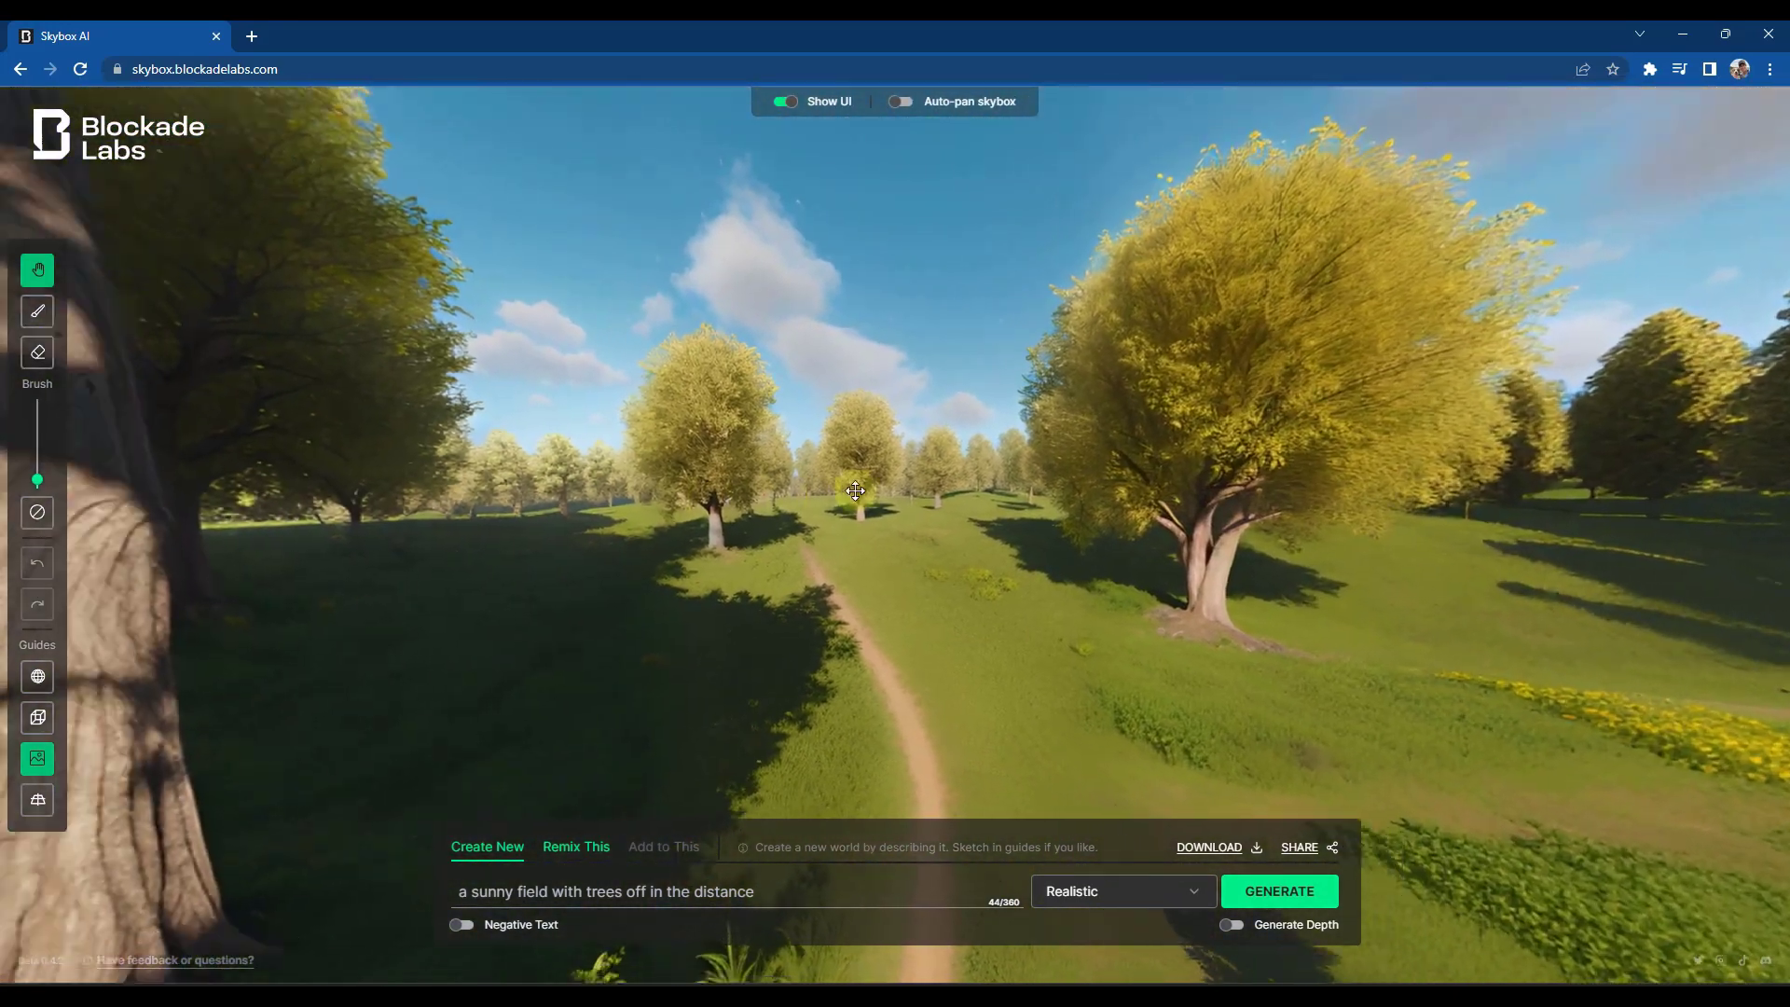
left_click_drag(856, 490, 659, 619)
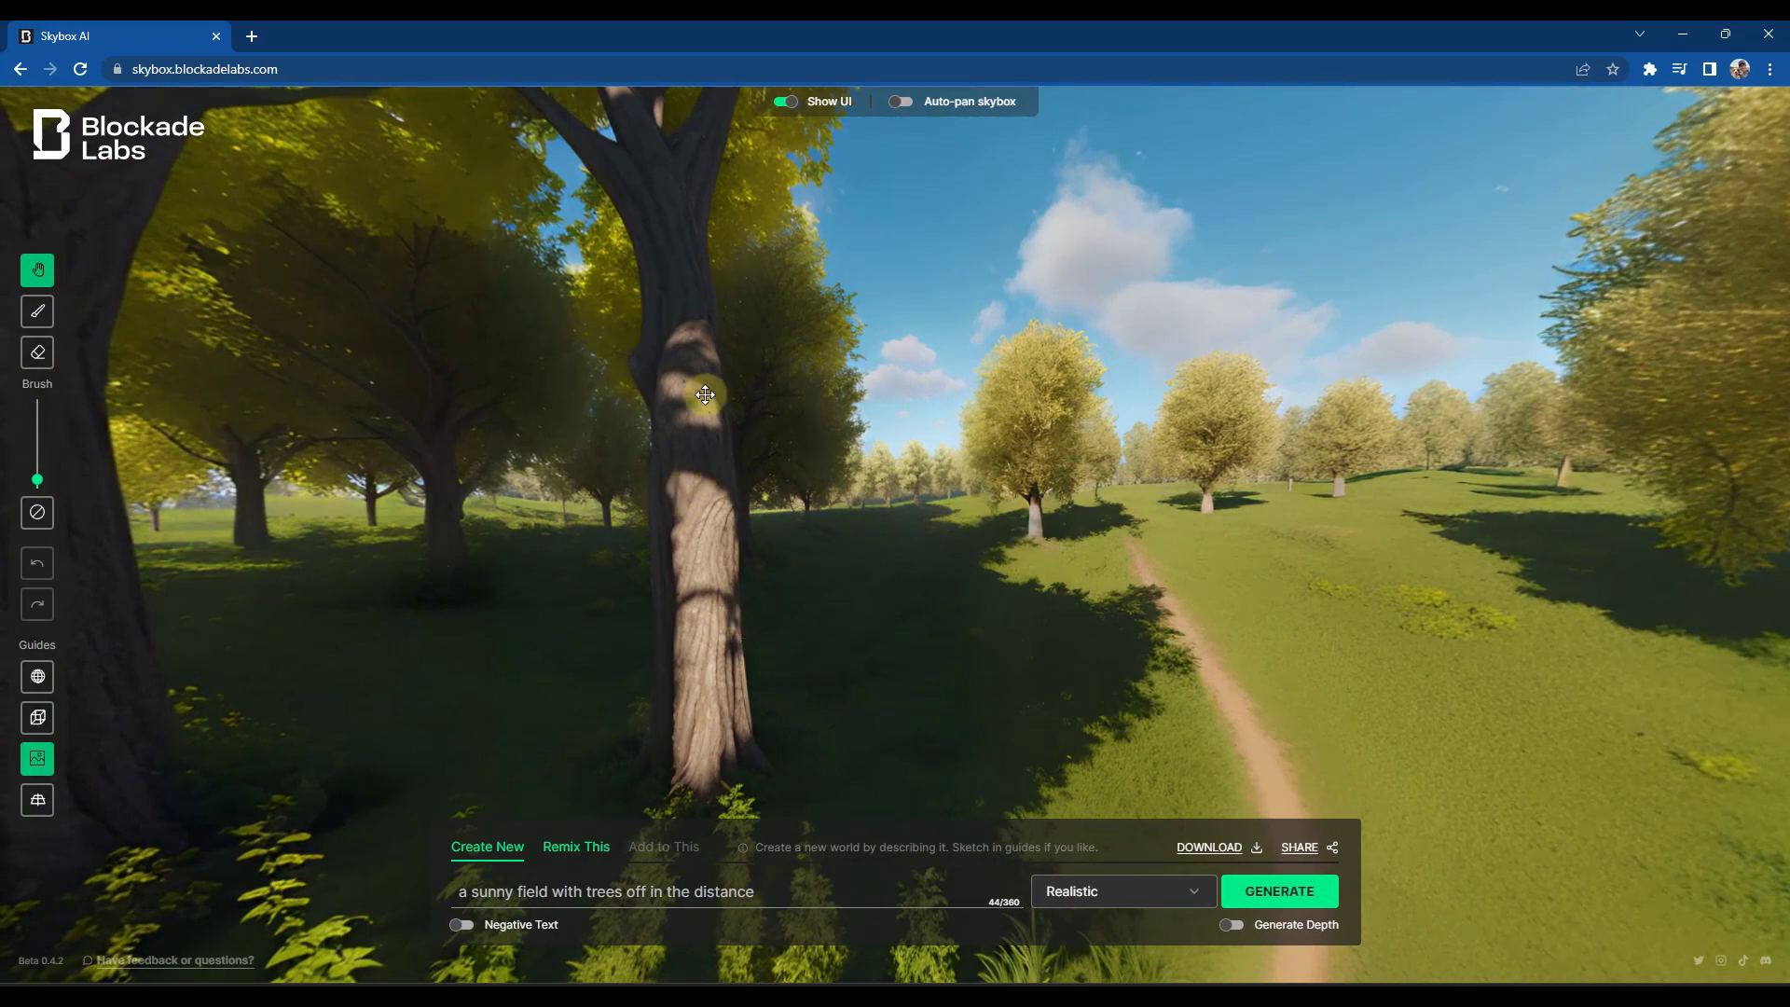
left_click_drag(579, 507, 523, 548)
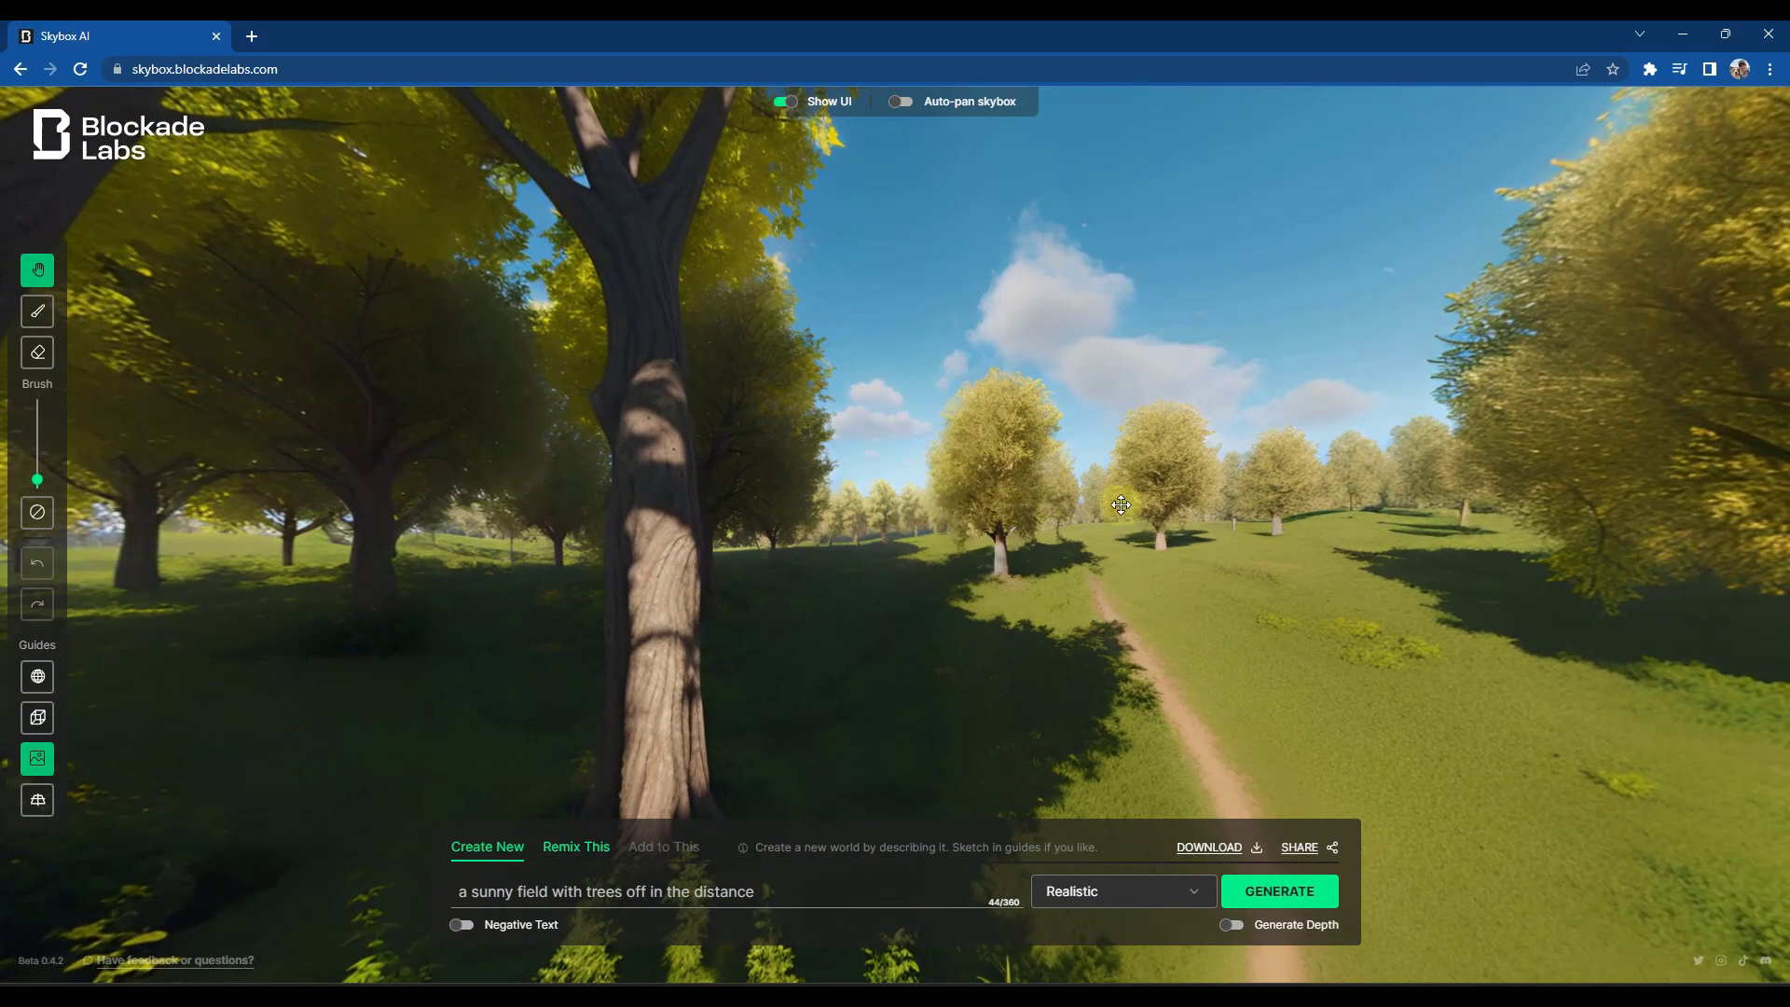
left_click_drag(1593, 517, 1095, 655)
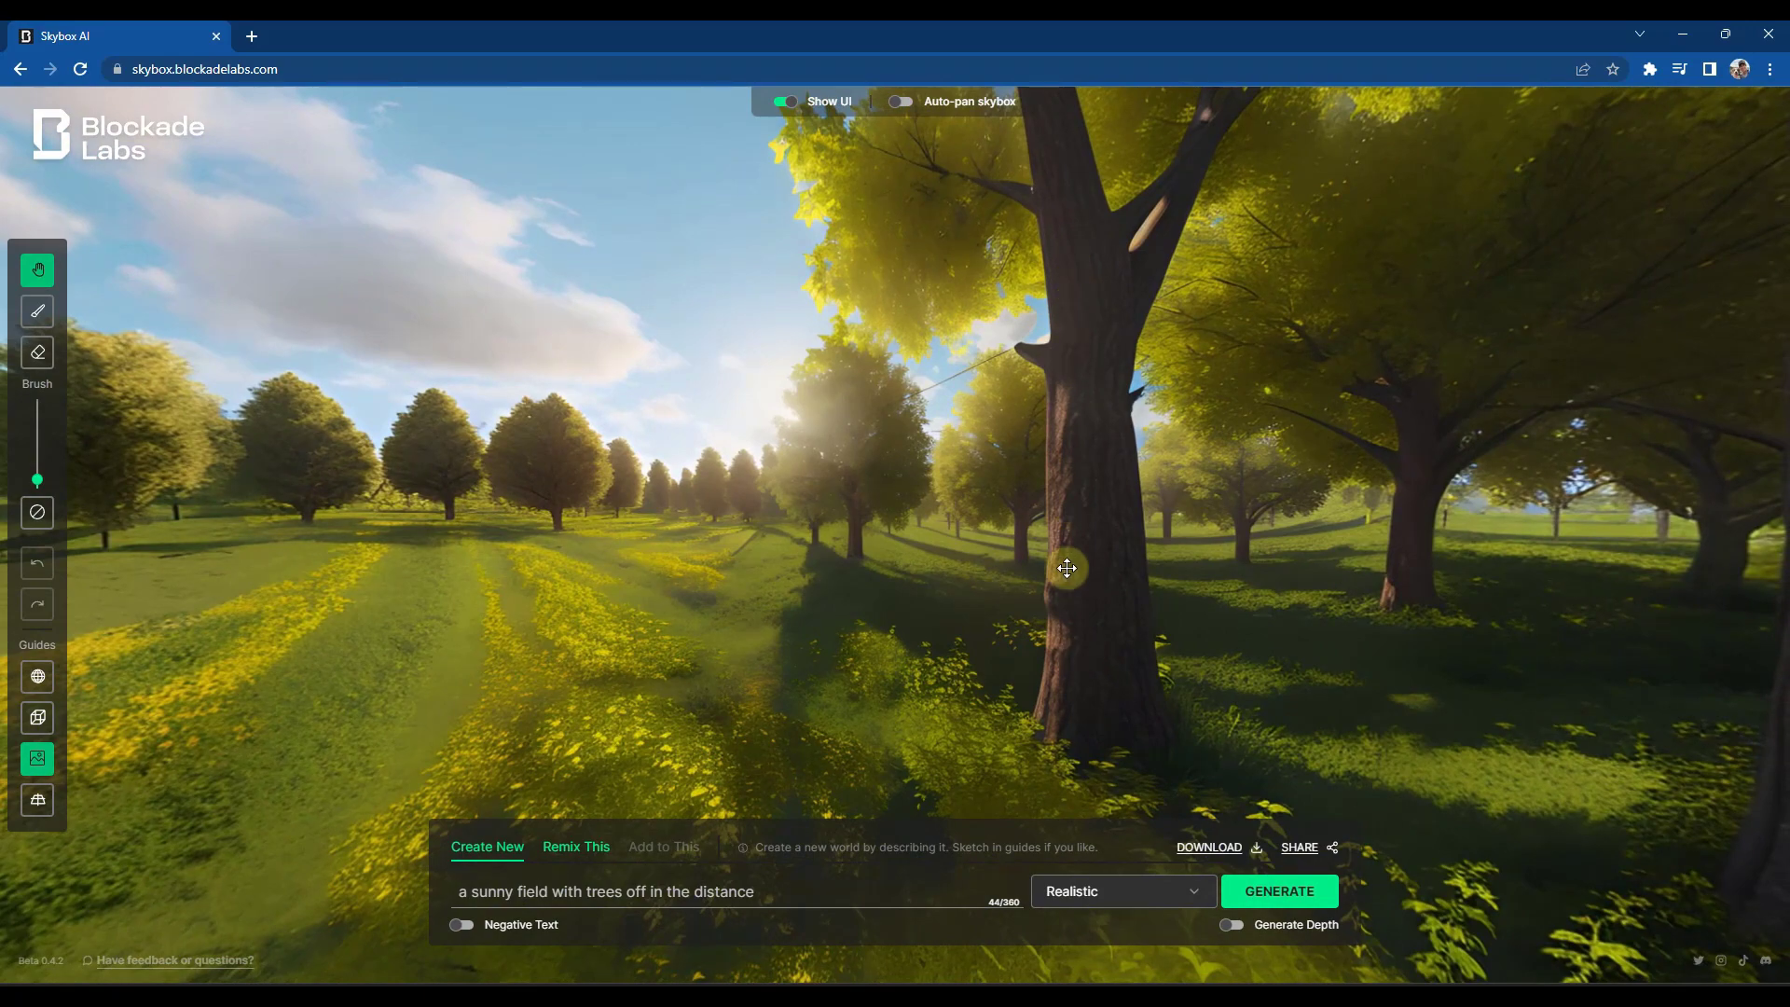
left_click_drag(1151, 596, 837, 585)
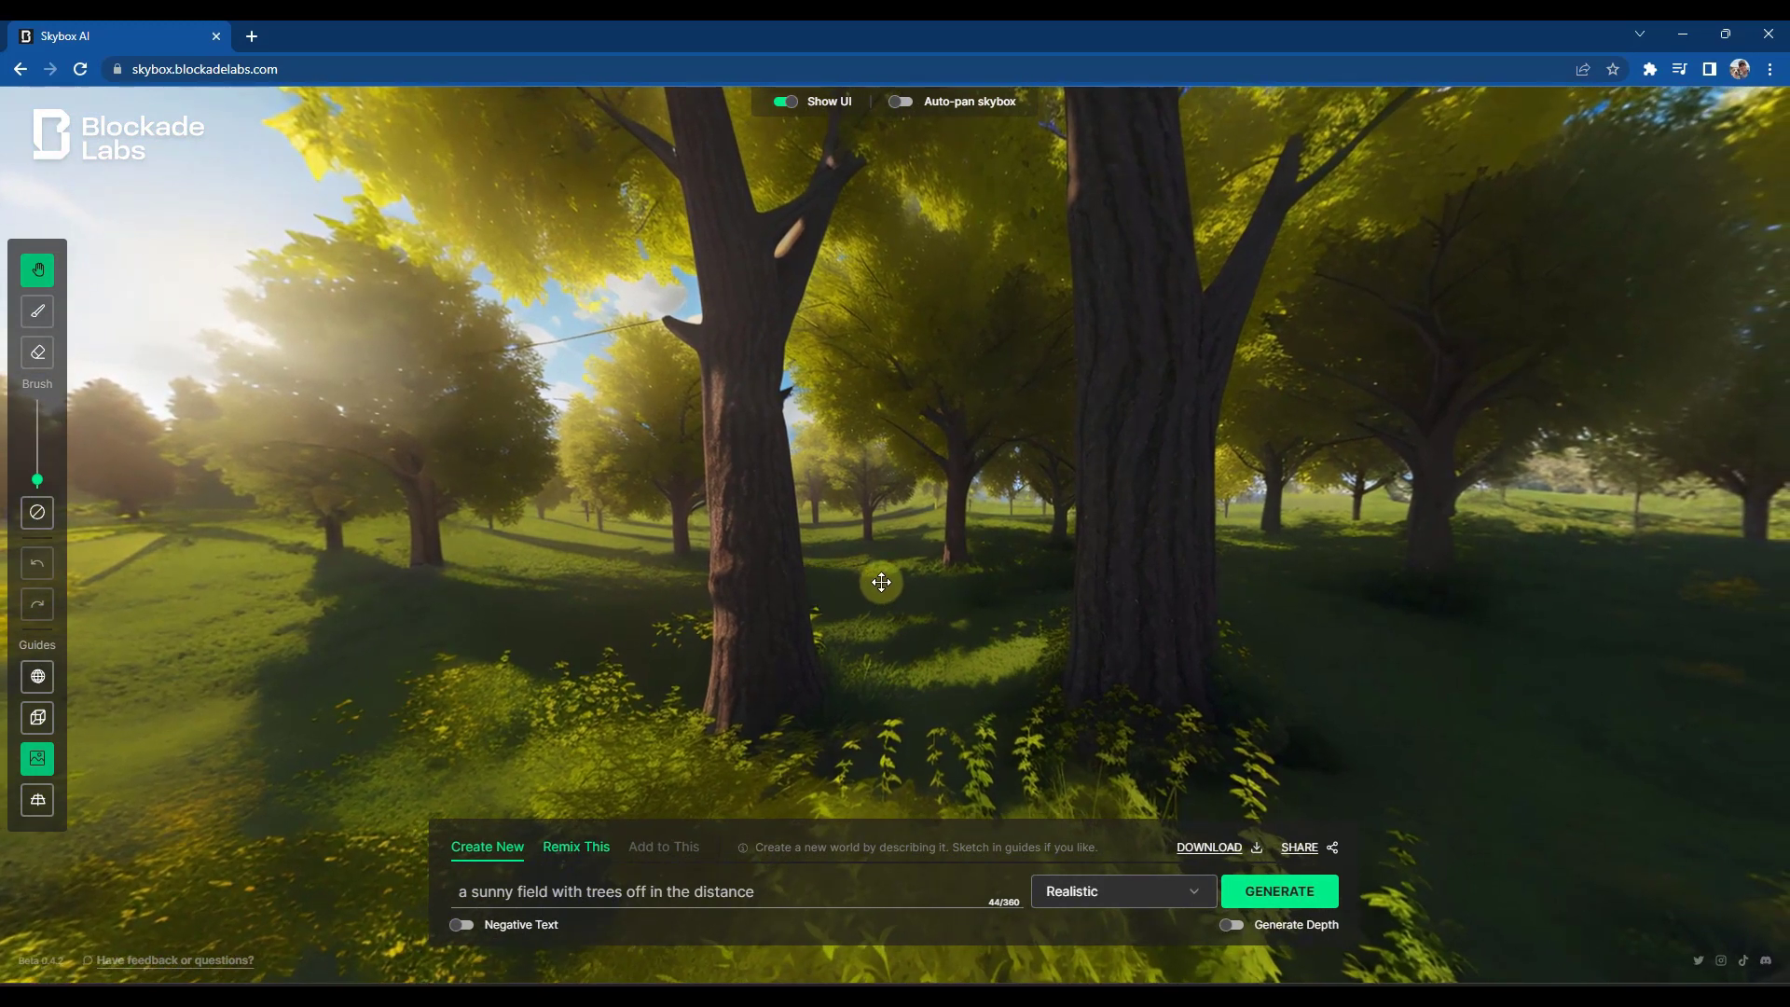
left_click_drag(938, 534, 741, 512)
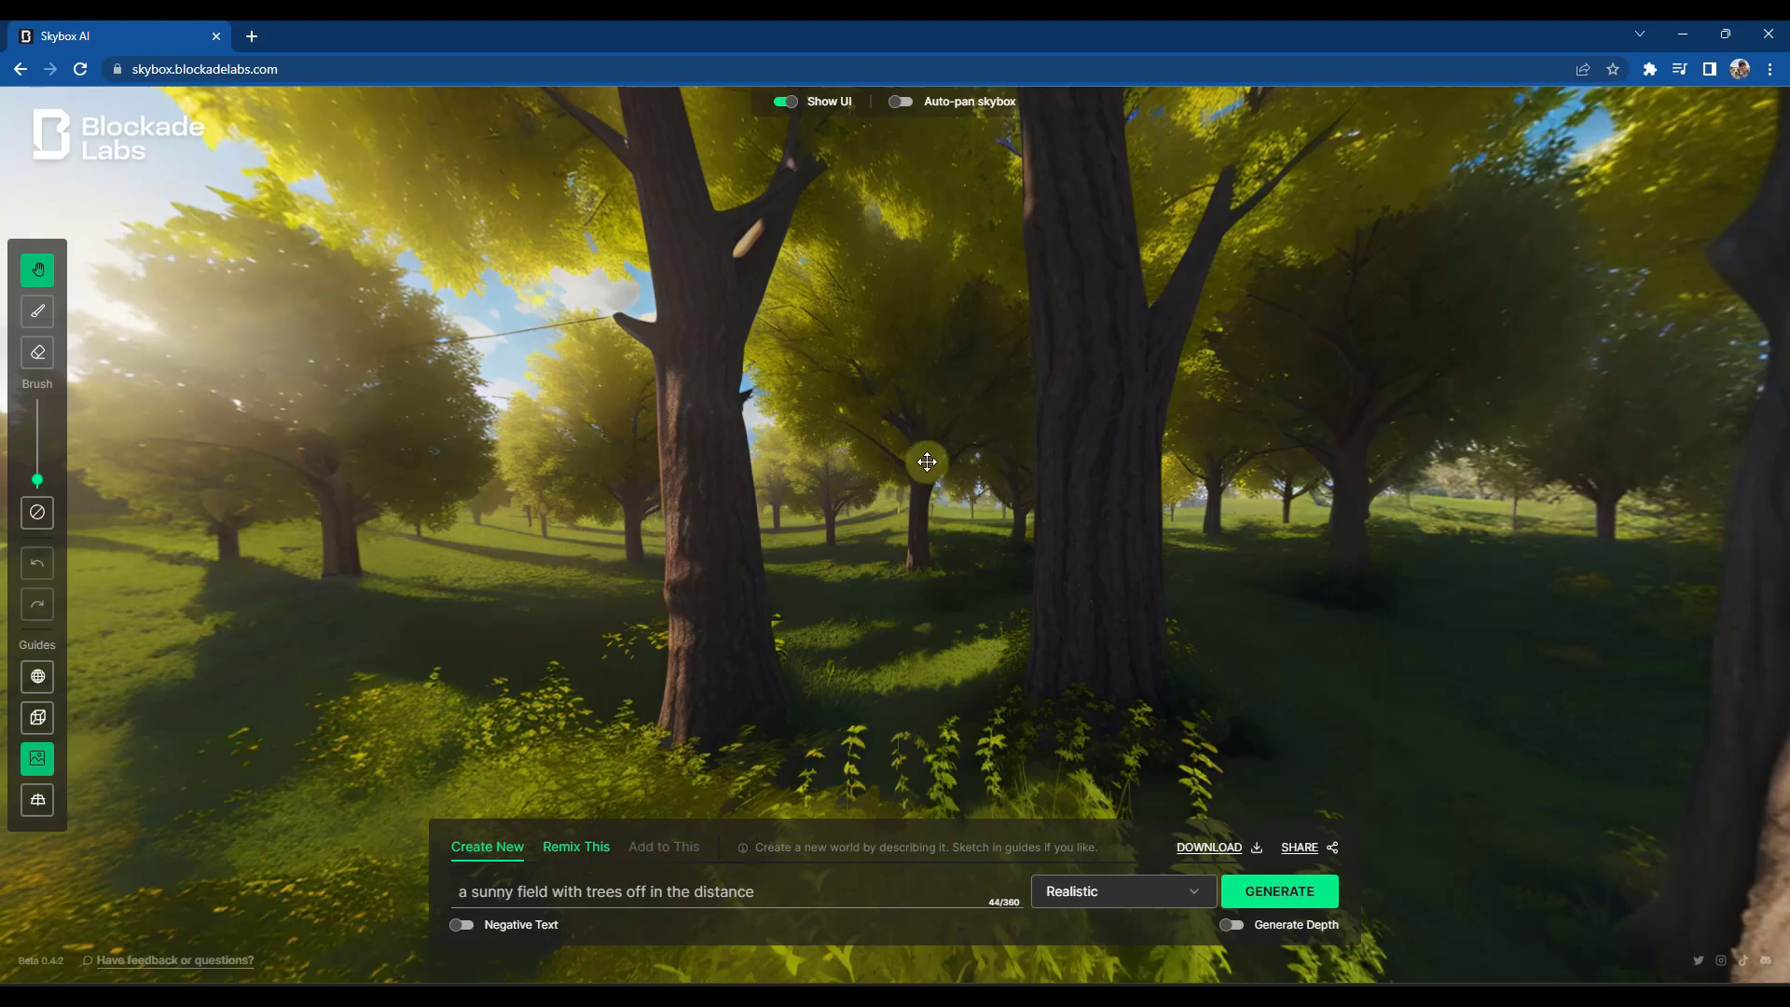
left_click_drag(927, 462, 500, 484)
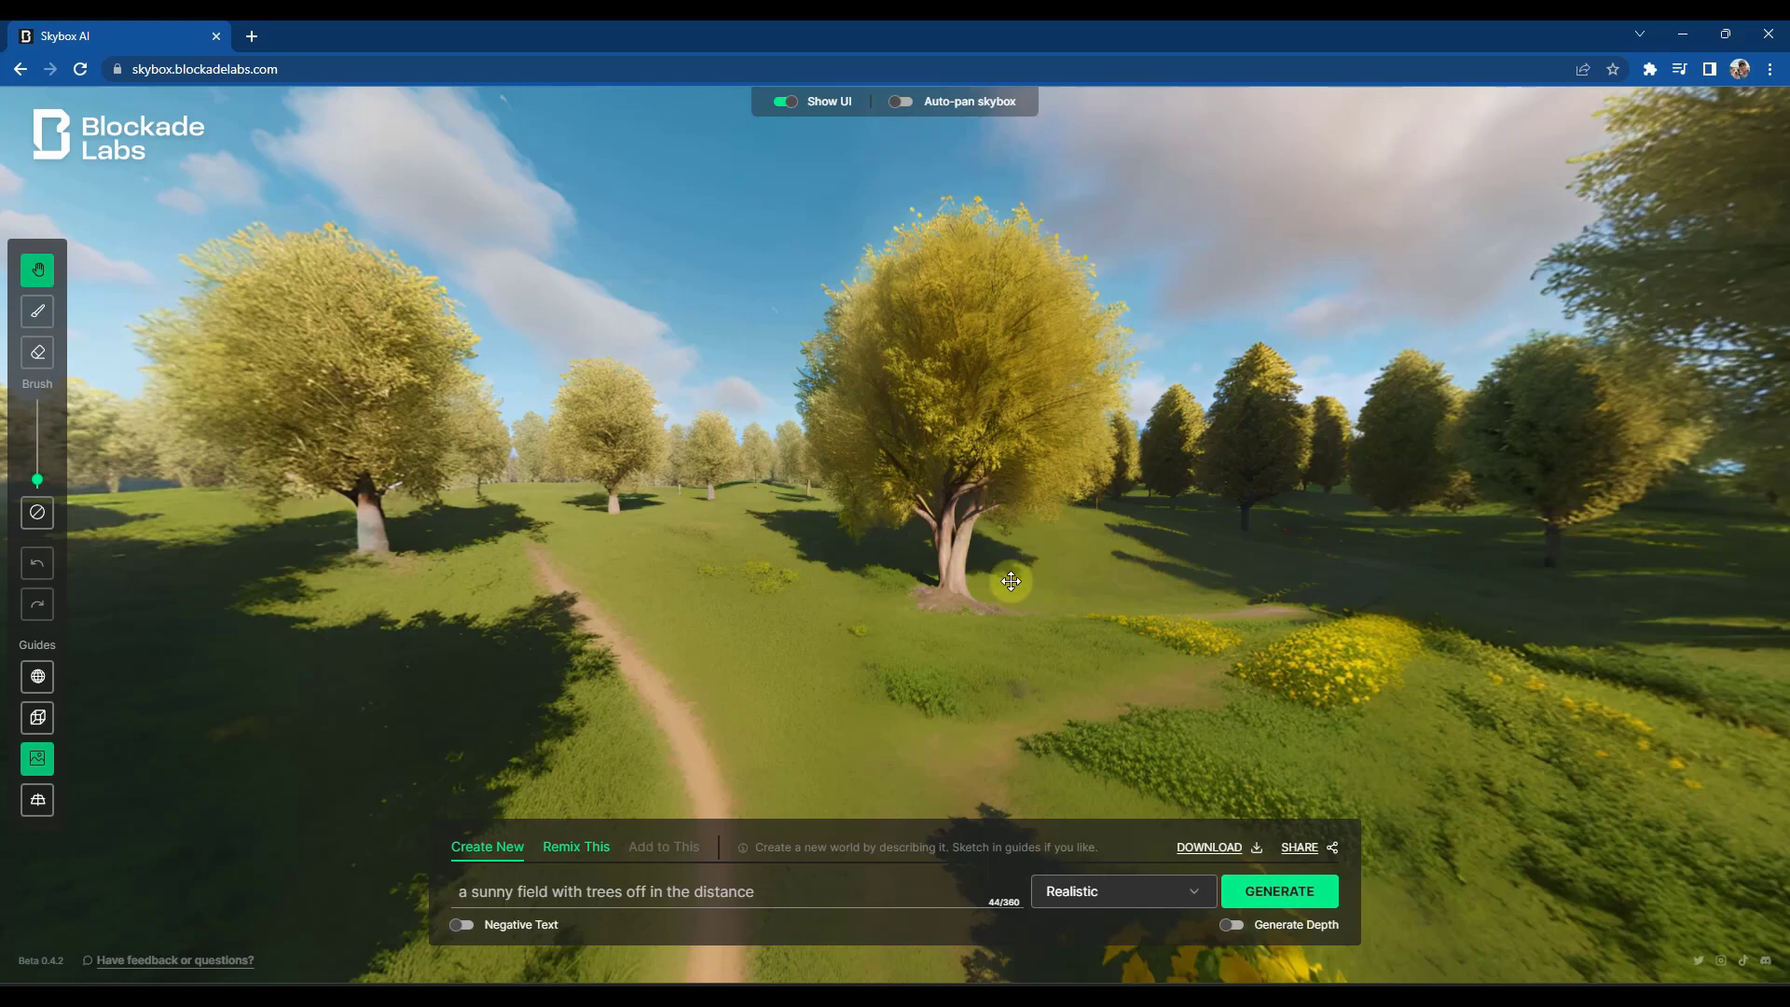
left_click_drag(1197, 593, 1067, 607)
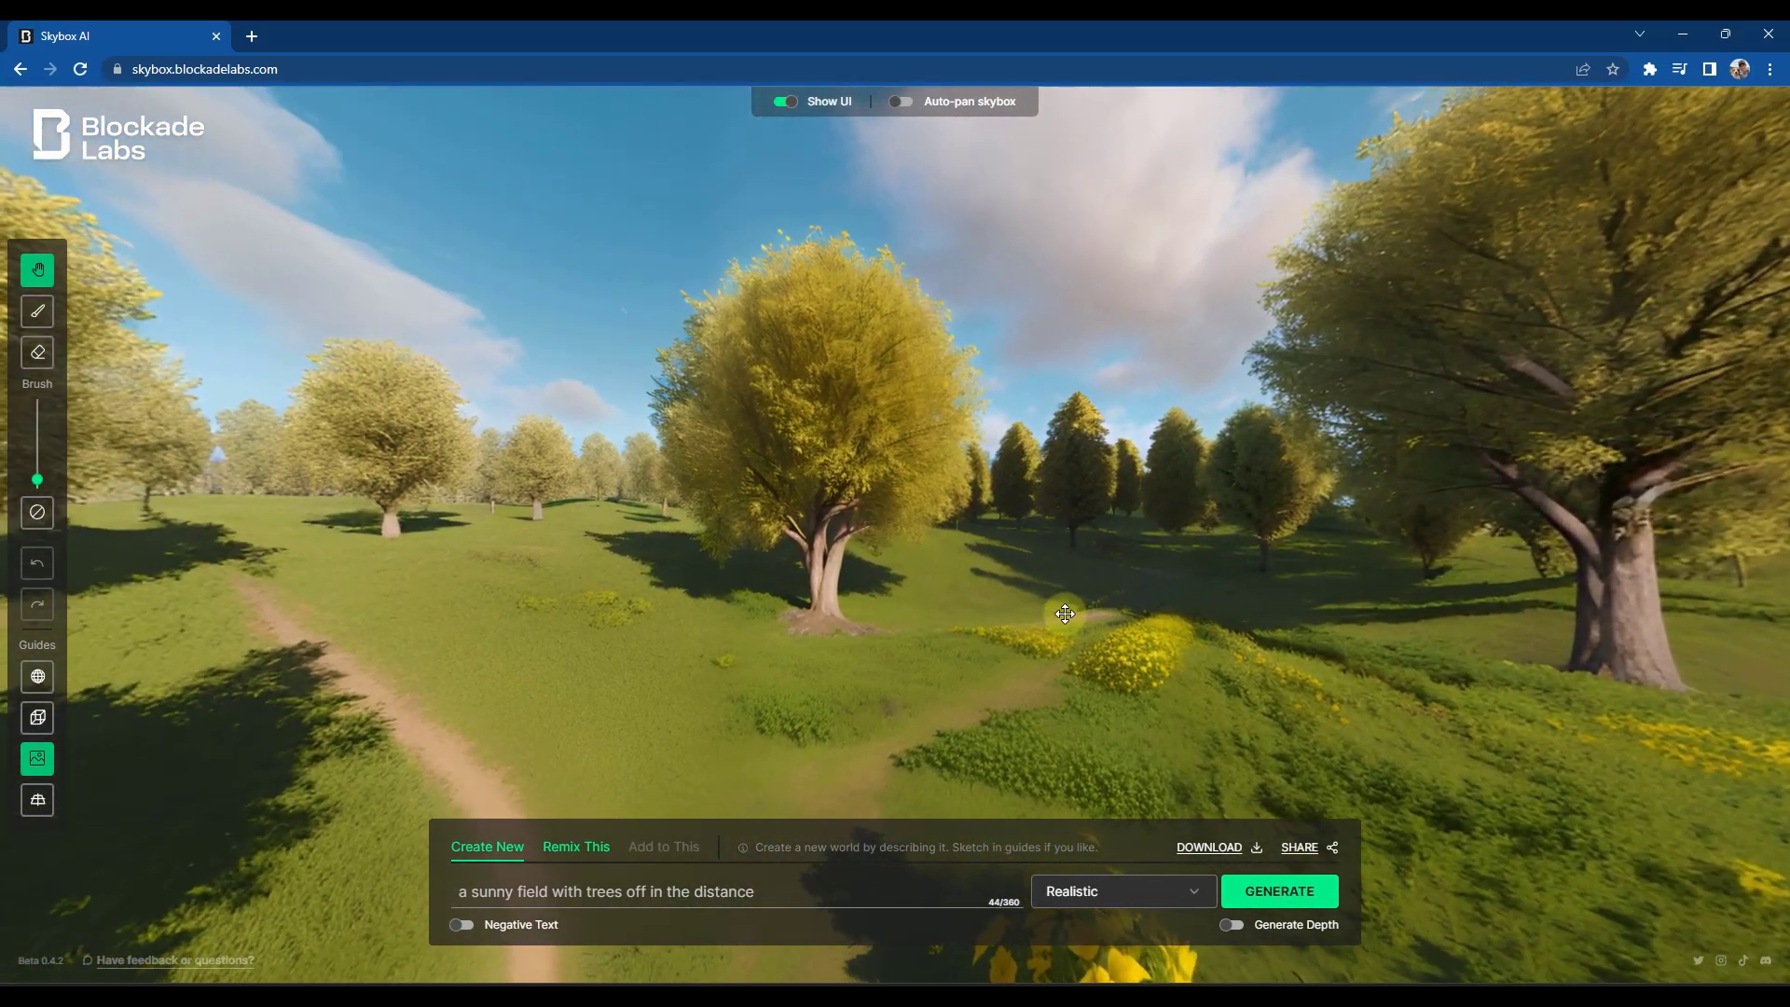
left_click_drag(1209, 573, 1079, 571)
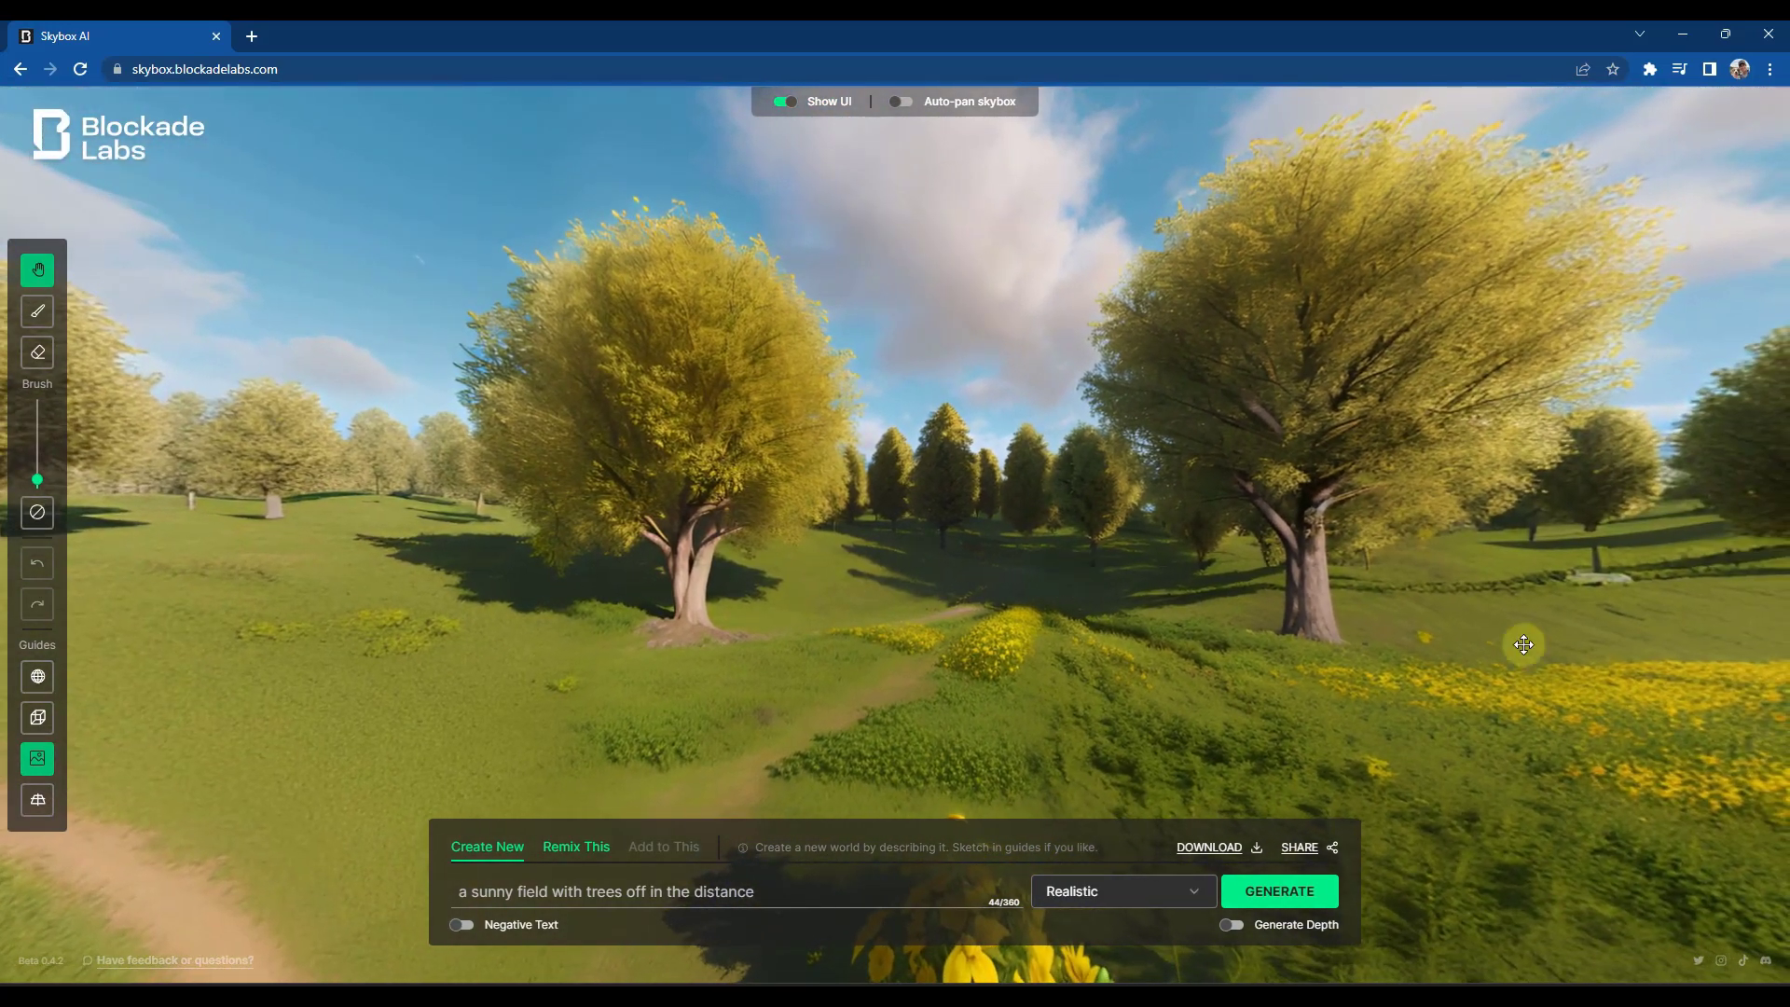
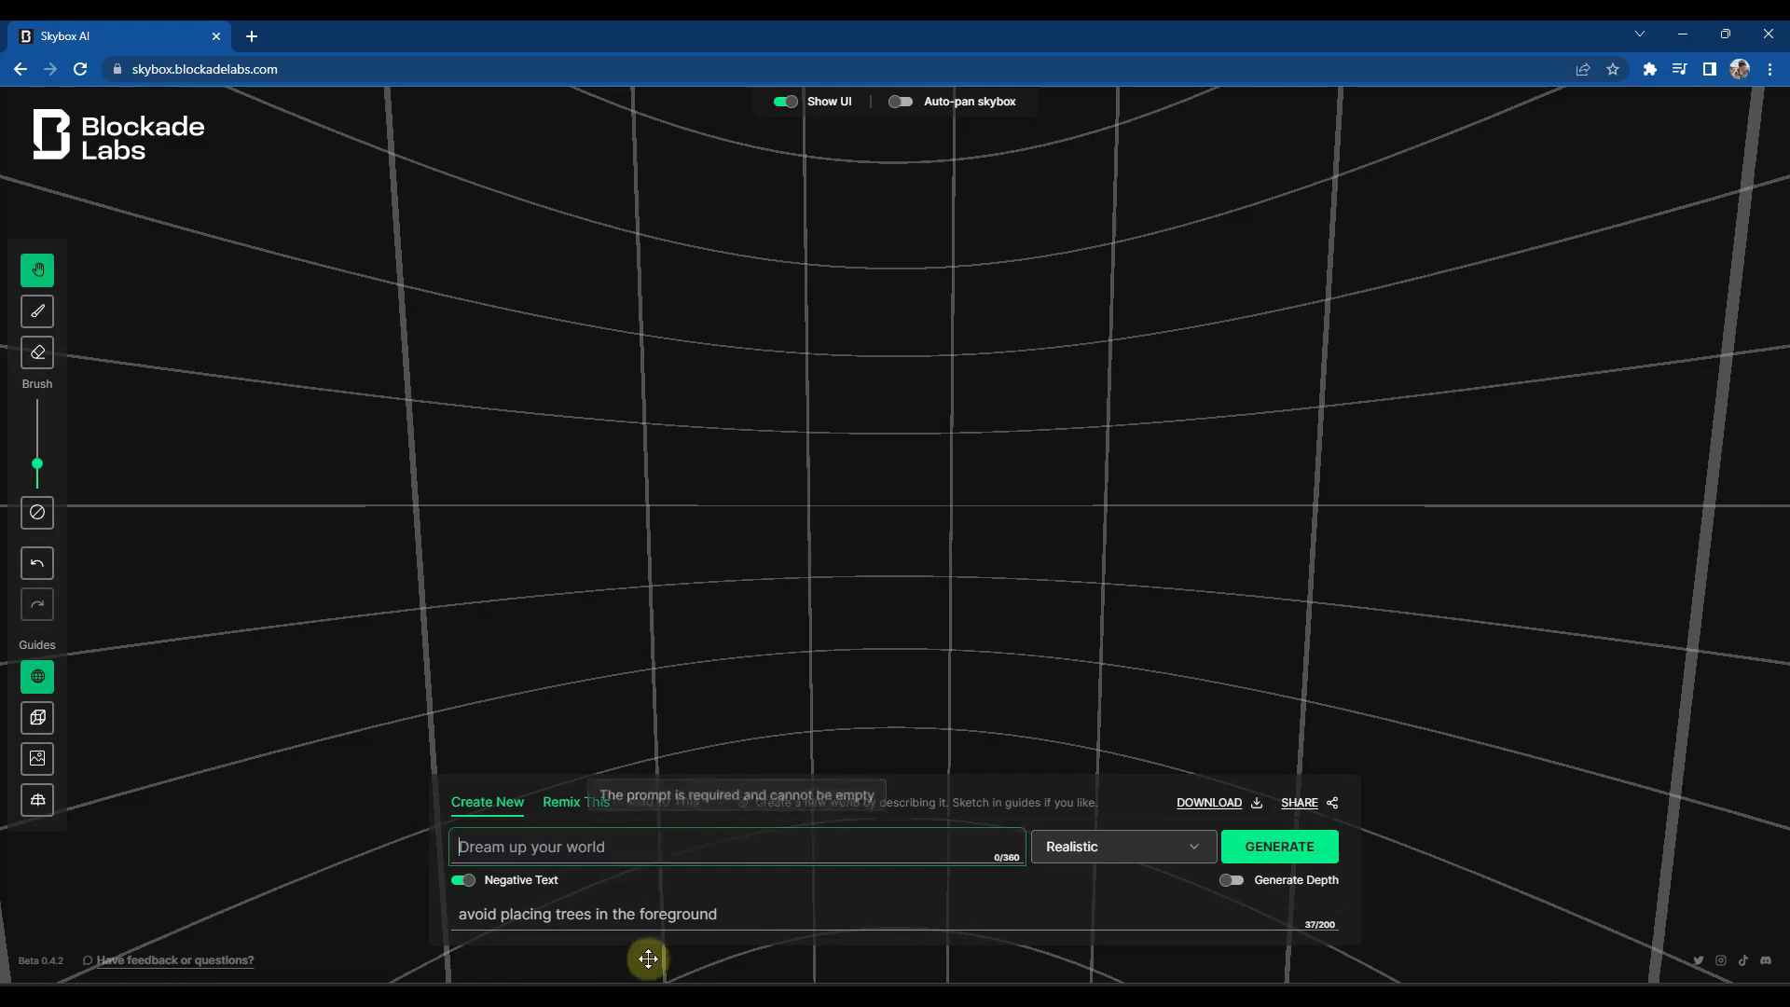
Step: Clear the negative text "avoid placing trees in the foreground" and turn off the Negative Text option
left_click_drag(772, 911, 348, 884)
key("BackSpace")
left_click(469, 882)
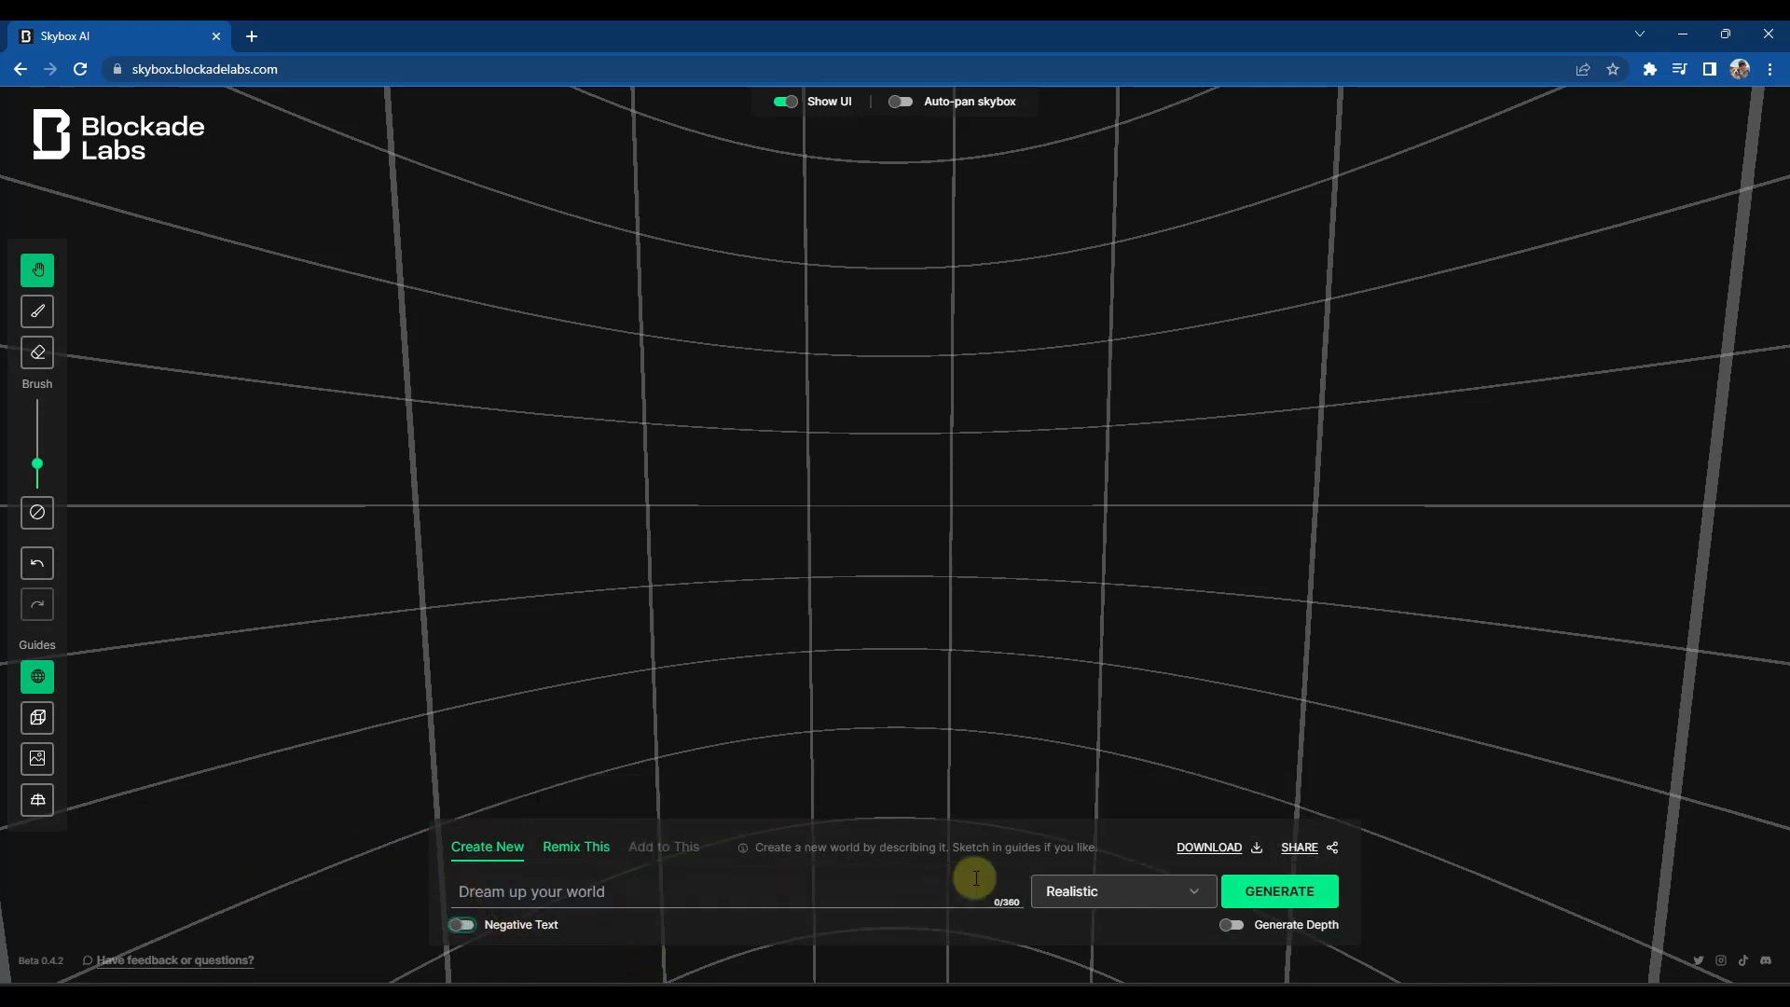
Step: Set the style of the new skybox to SciFi, trying Cyberpunk first
left_click(1072, 889)
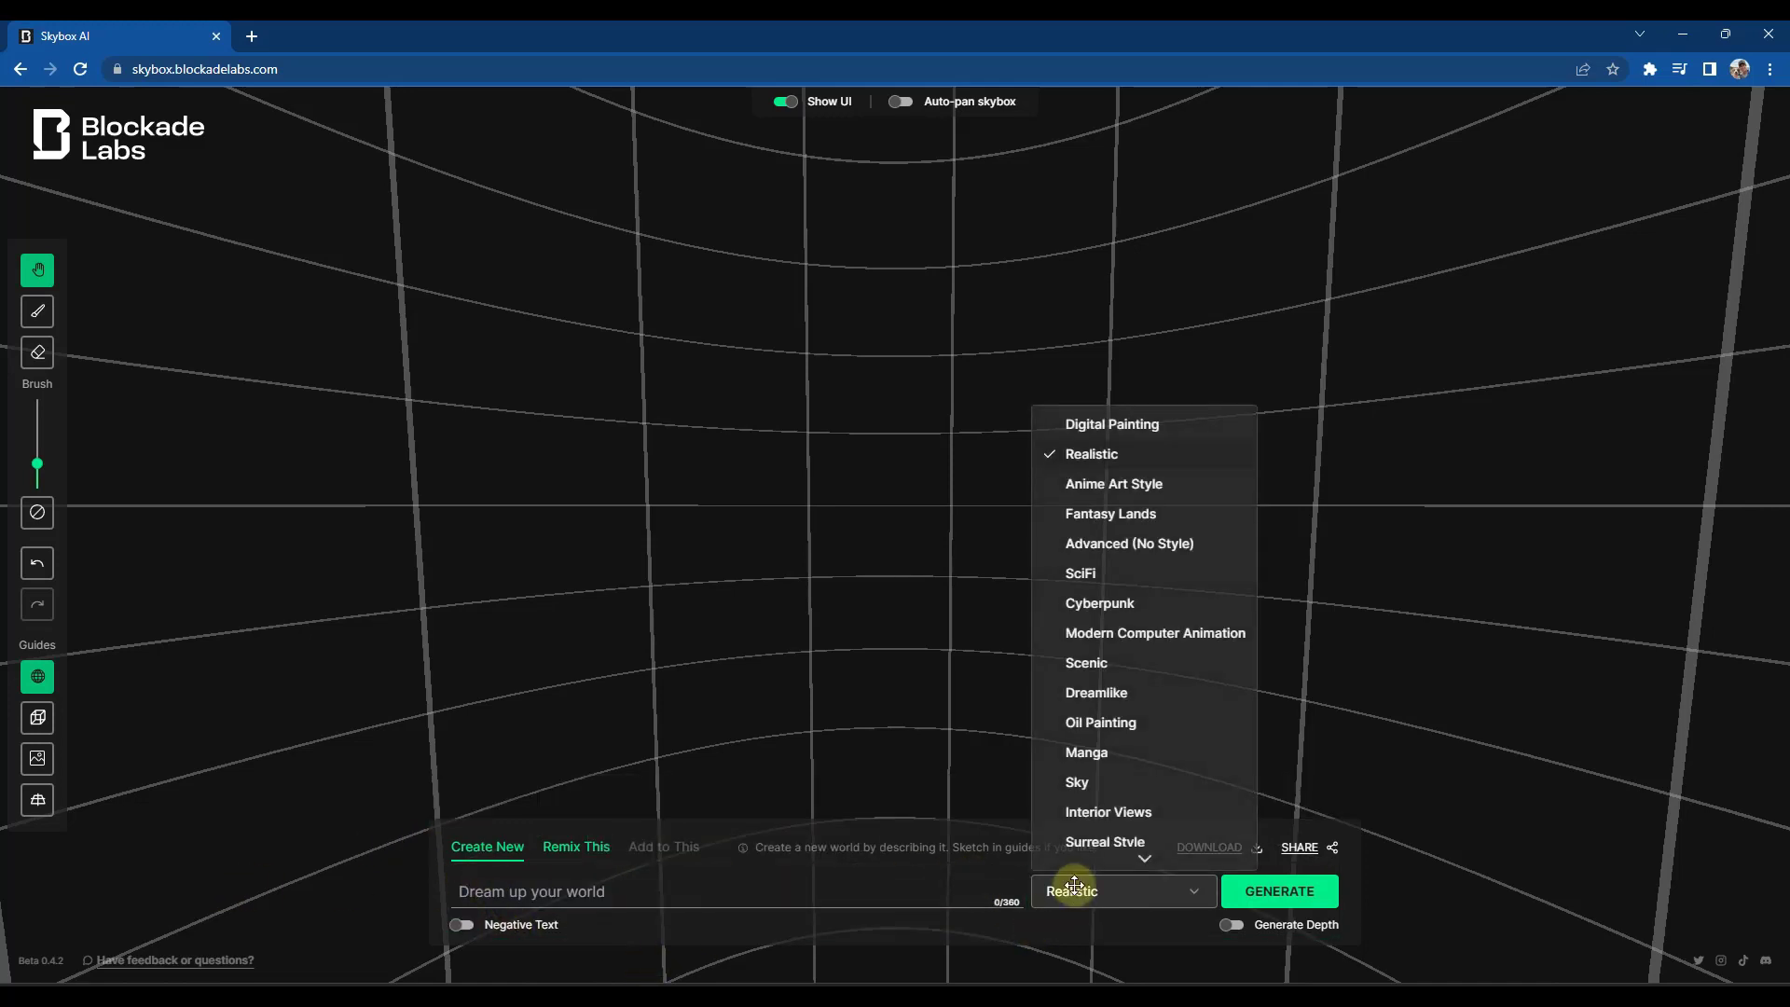
left_click(1124, 606)
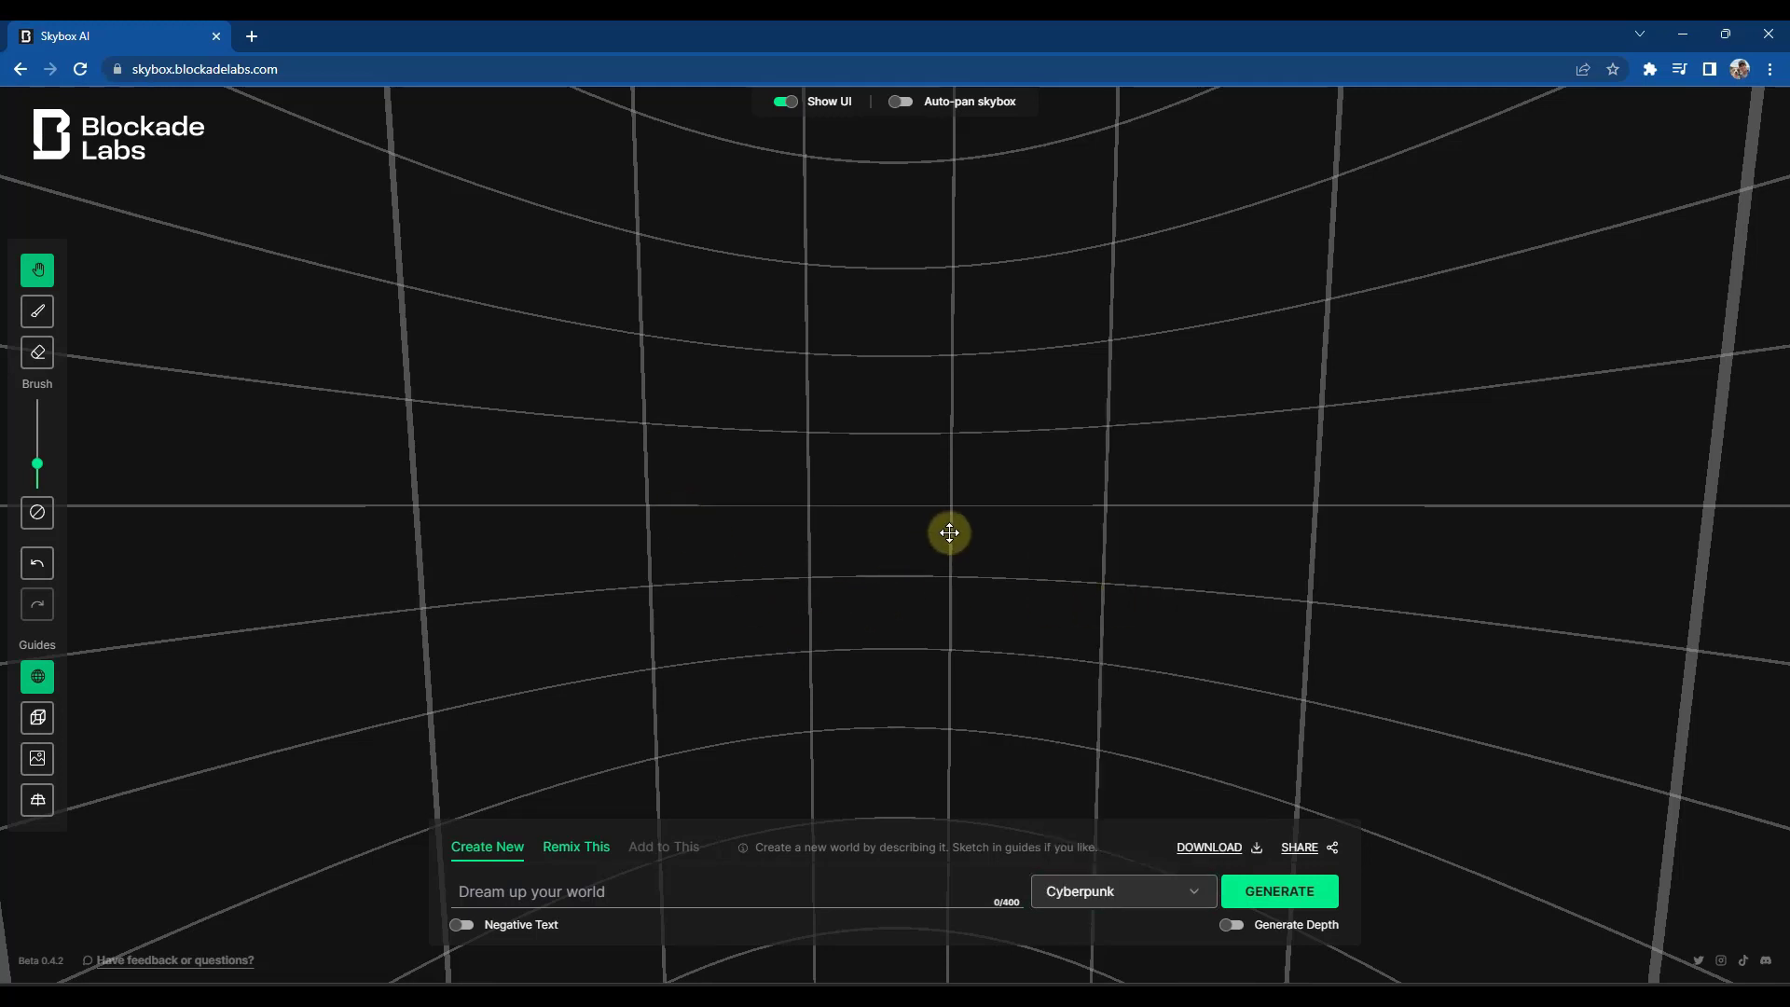
left_click(1078, 894)
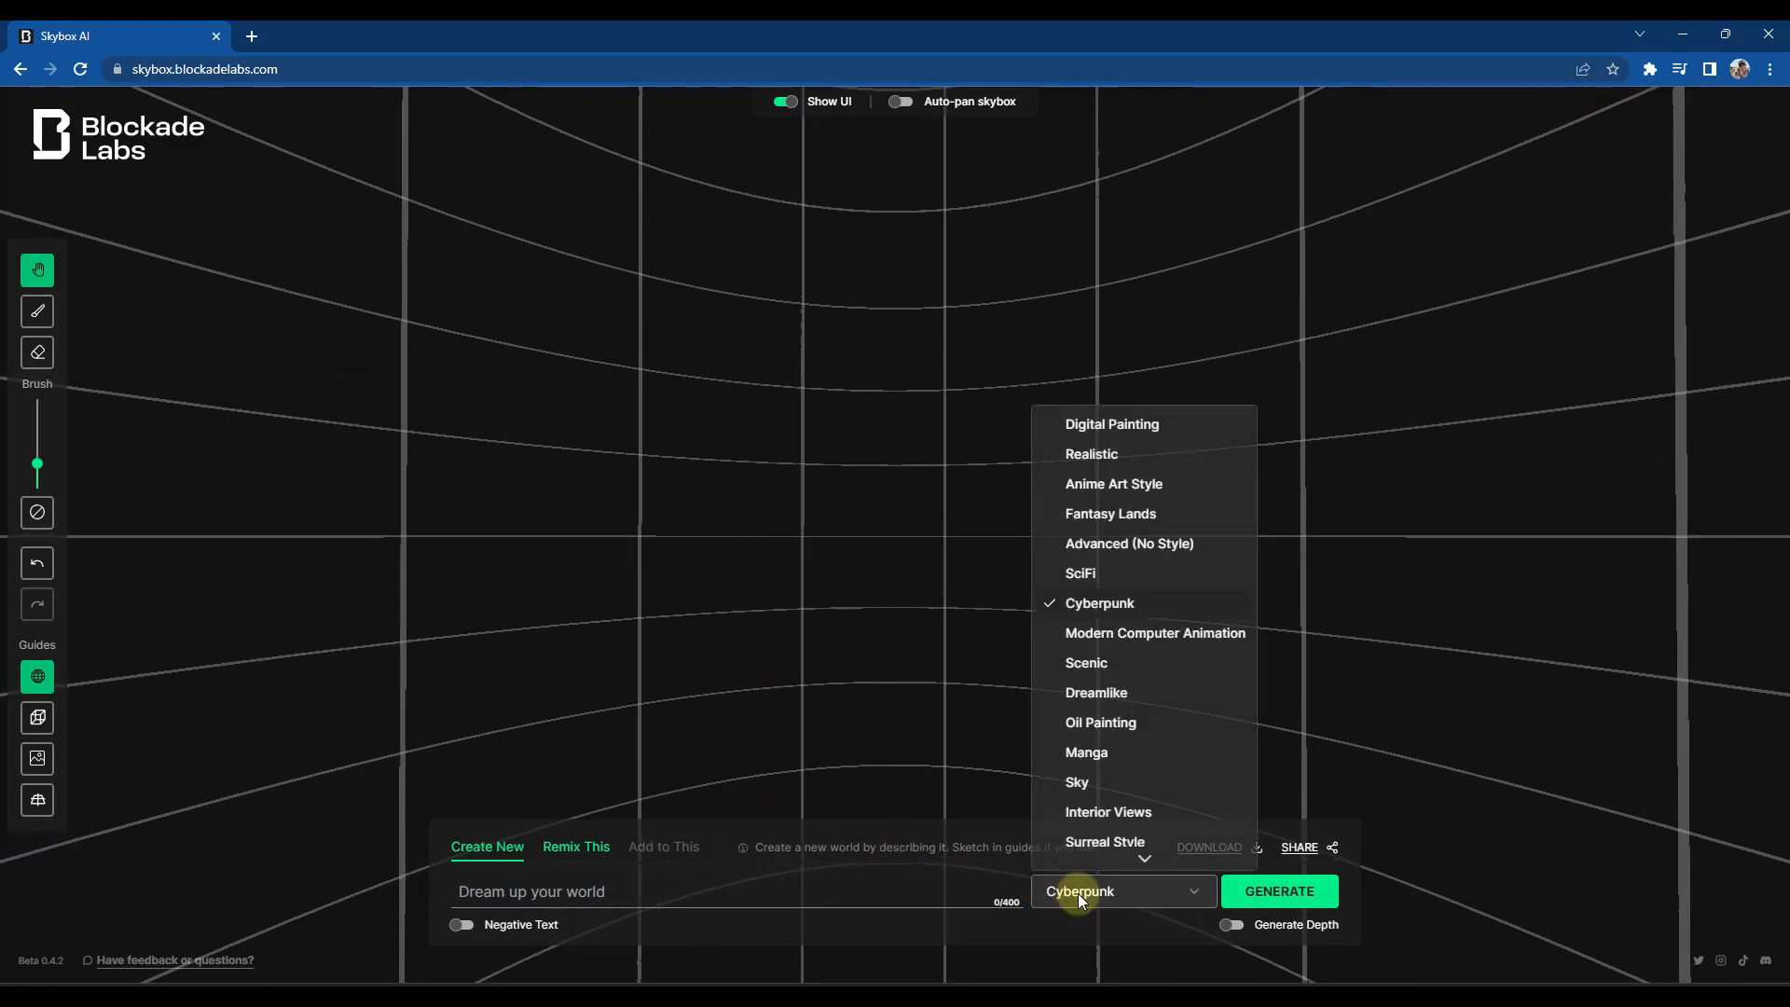
left_click(1110, 571)
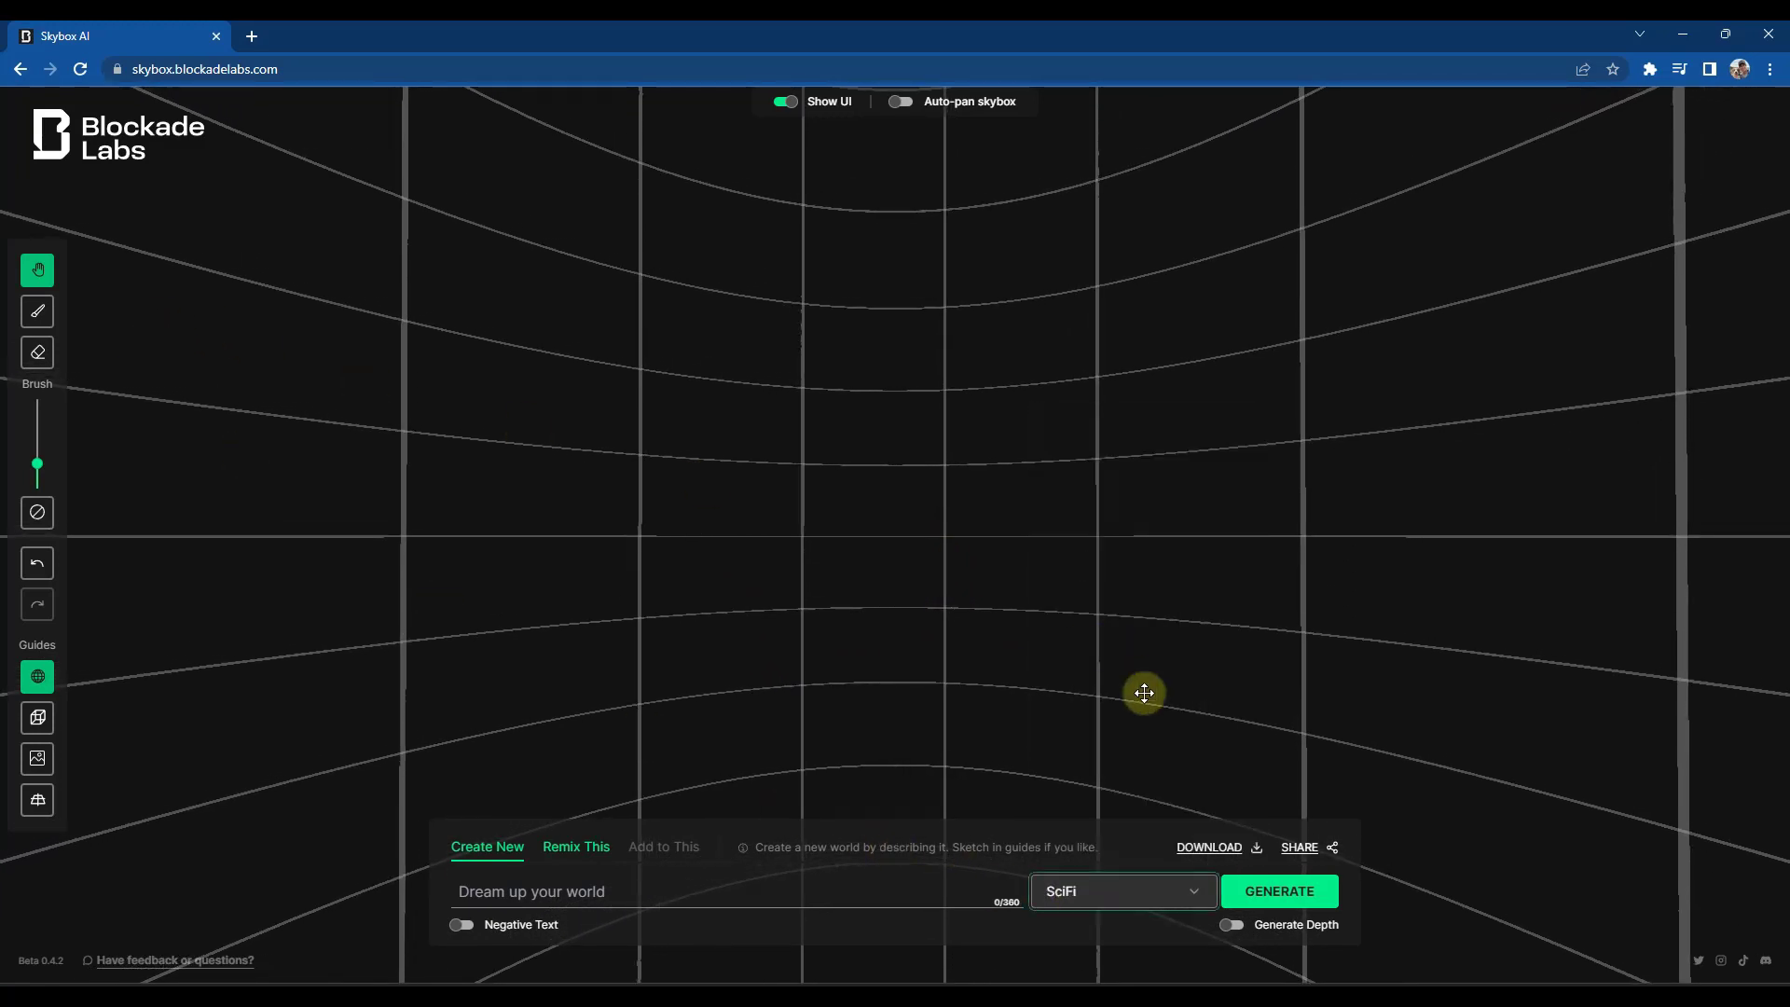
Step: Sketch two tall, open-bottomed building outlines side by side on the empty grid as guides for the new skybox
left_click(39, 313)
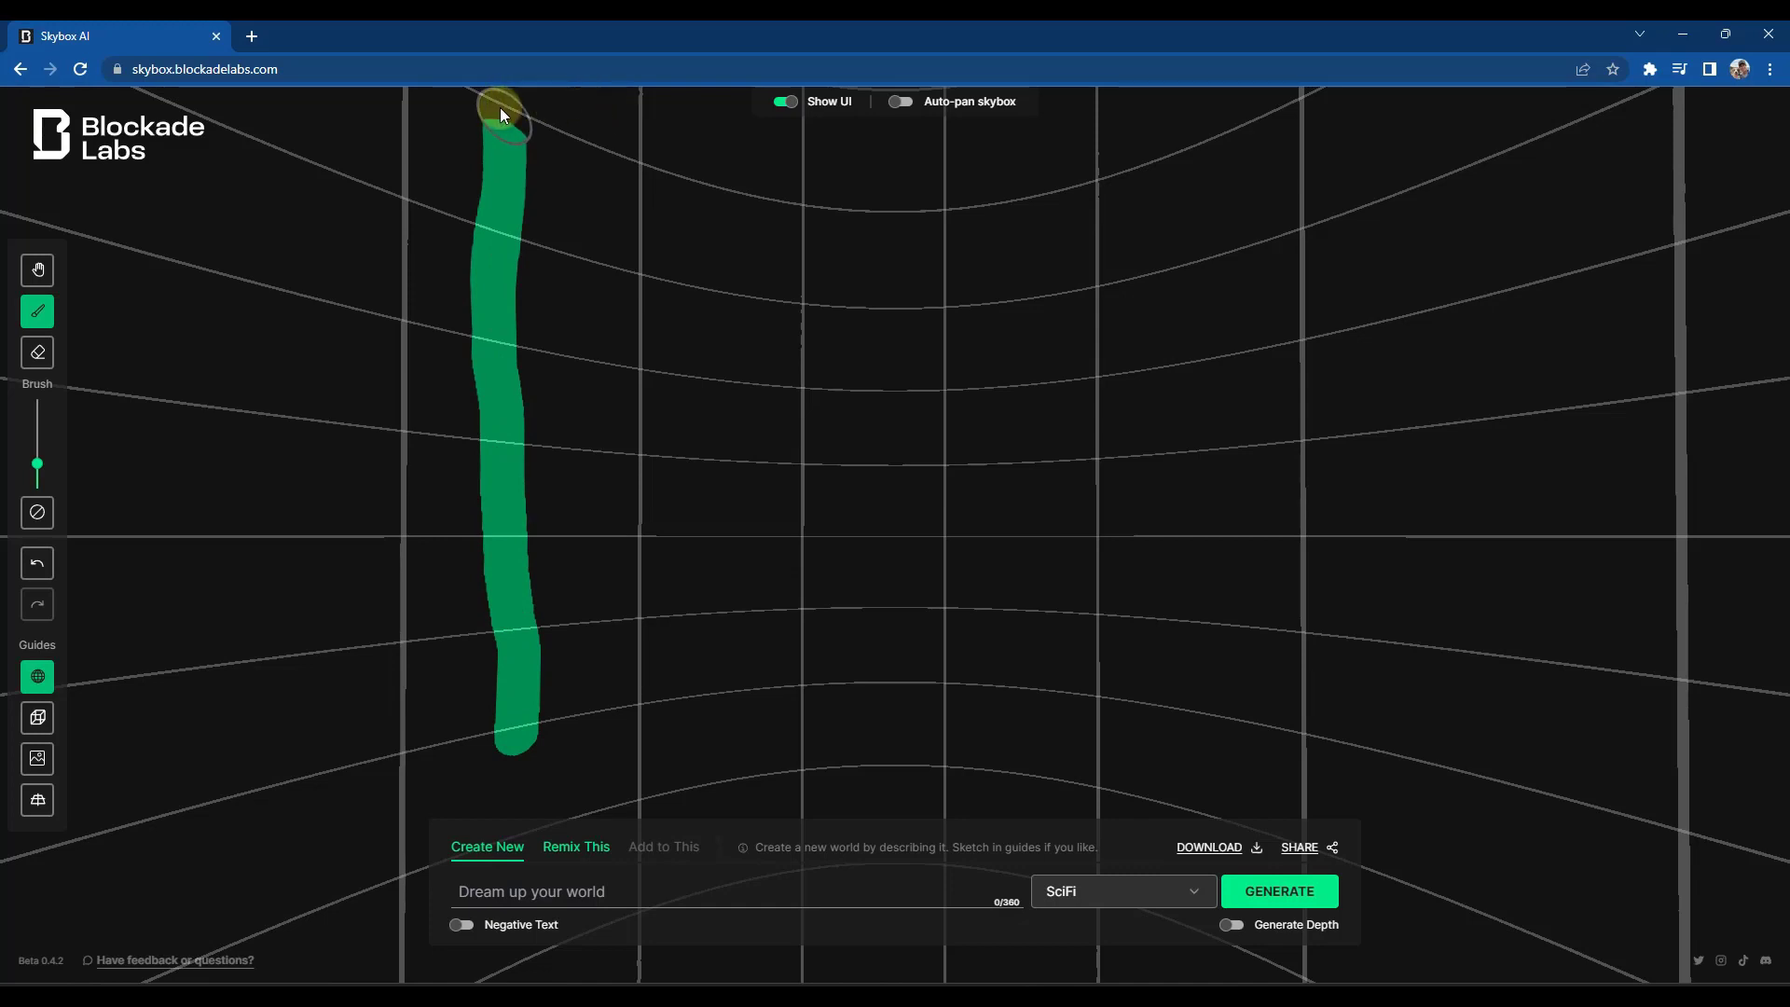
mouse_move(813, 157)
left_mouse_down()
mouse_move(858, 396)
mouse_move(849, 602)
left_mouse_up()
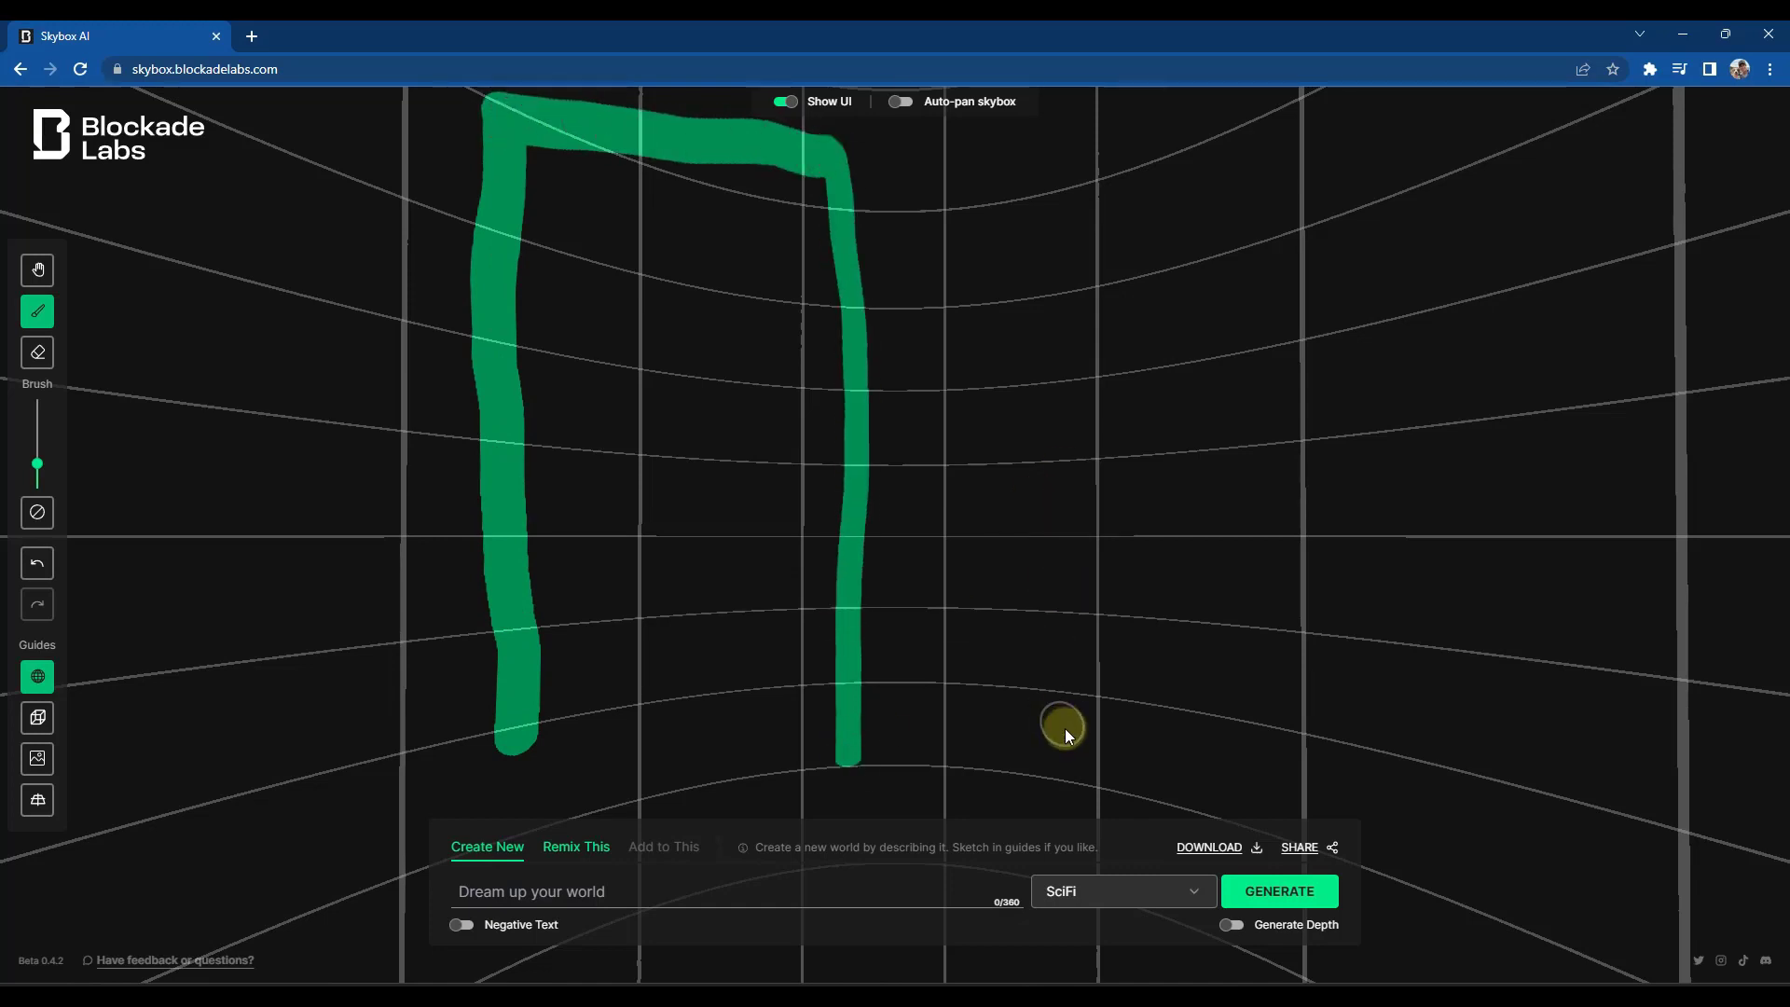
mouse_move(1073, 741)
left_mouse_down()
mouse_move(1083, 244)
mouse_move(1369, 209)
mouse_move(1436, 179)
mouse_move(1458, 788)
left_mouse_up()
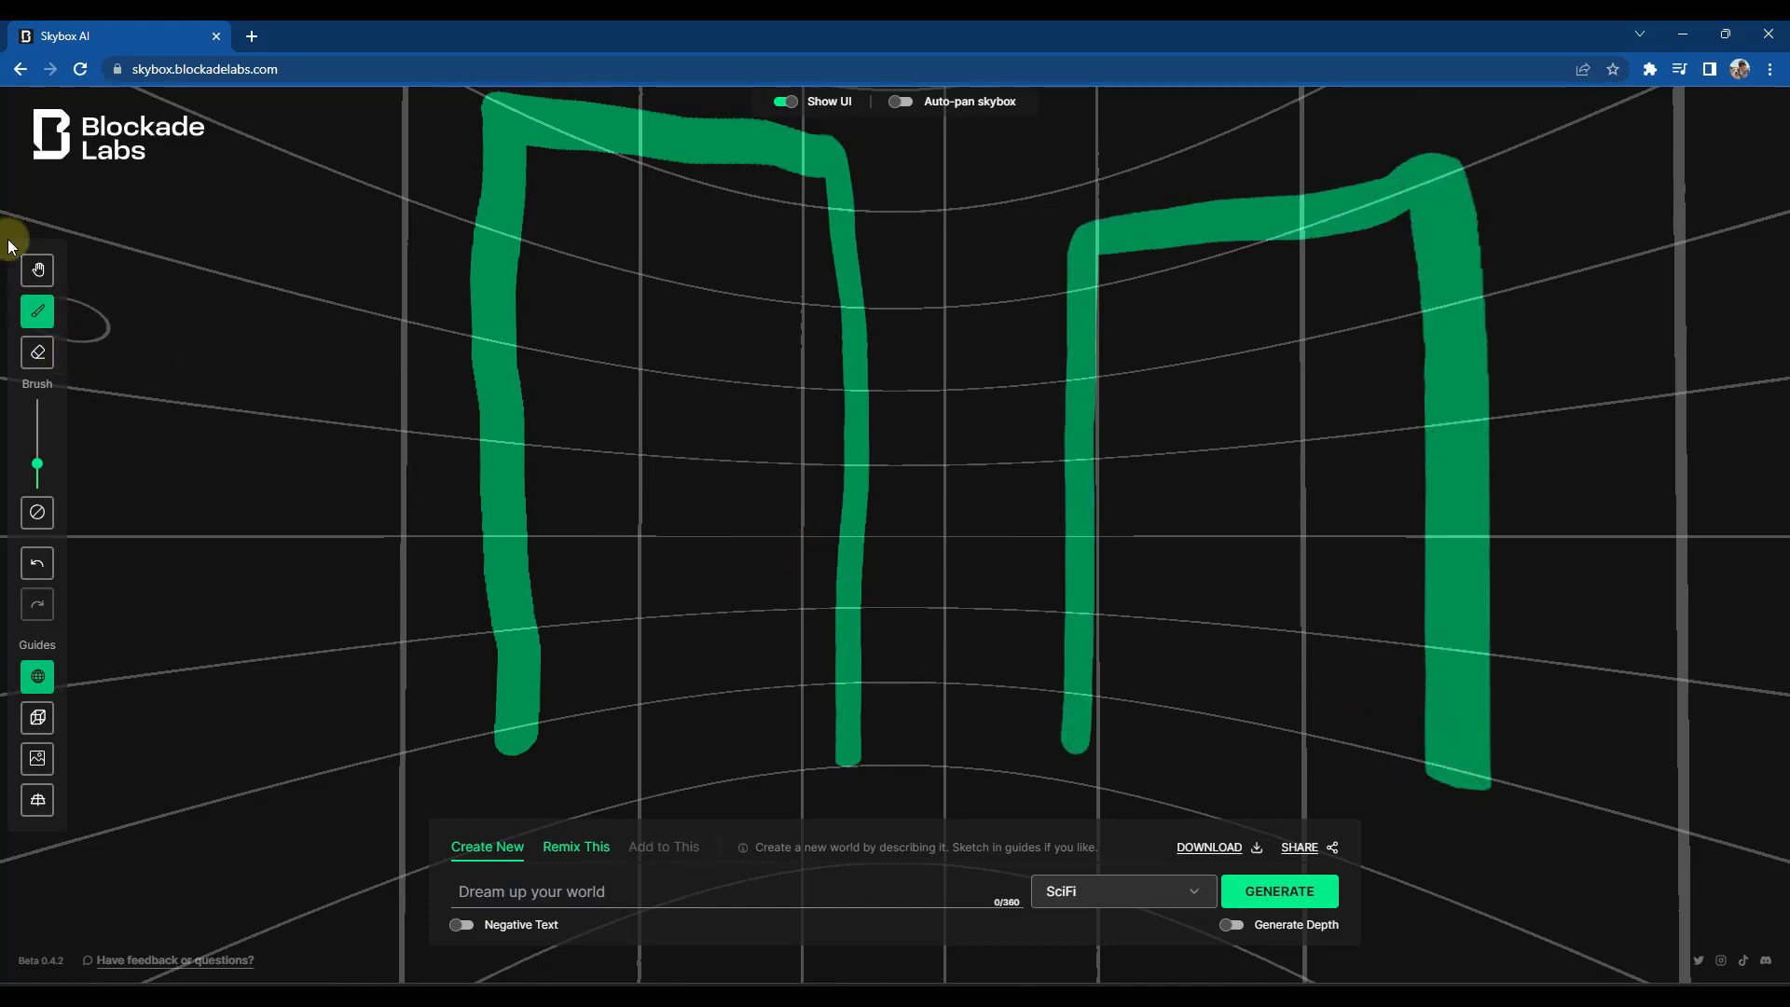
Step: Sketch two more open-bottomed building outlines beside the first pair, on the adjacent empty part of the grid
left_click(39, 270)
mouse_move(759, 460)
left_mouse_down()
mouse_move(1103, 467)
mouse_move(64, 388)
left_mouse_up()
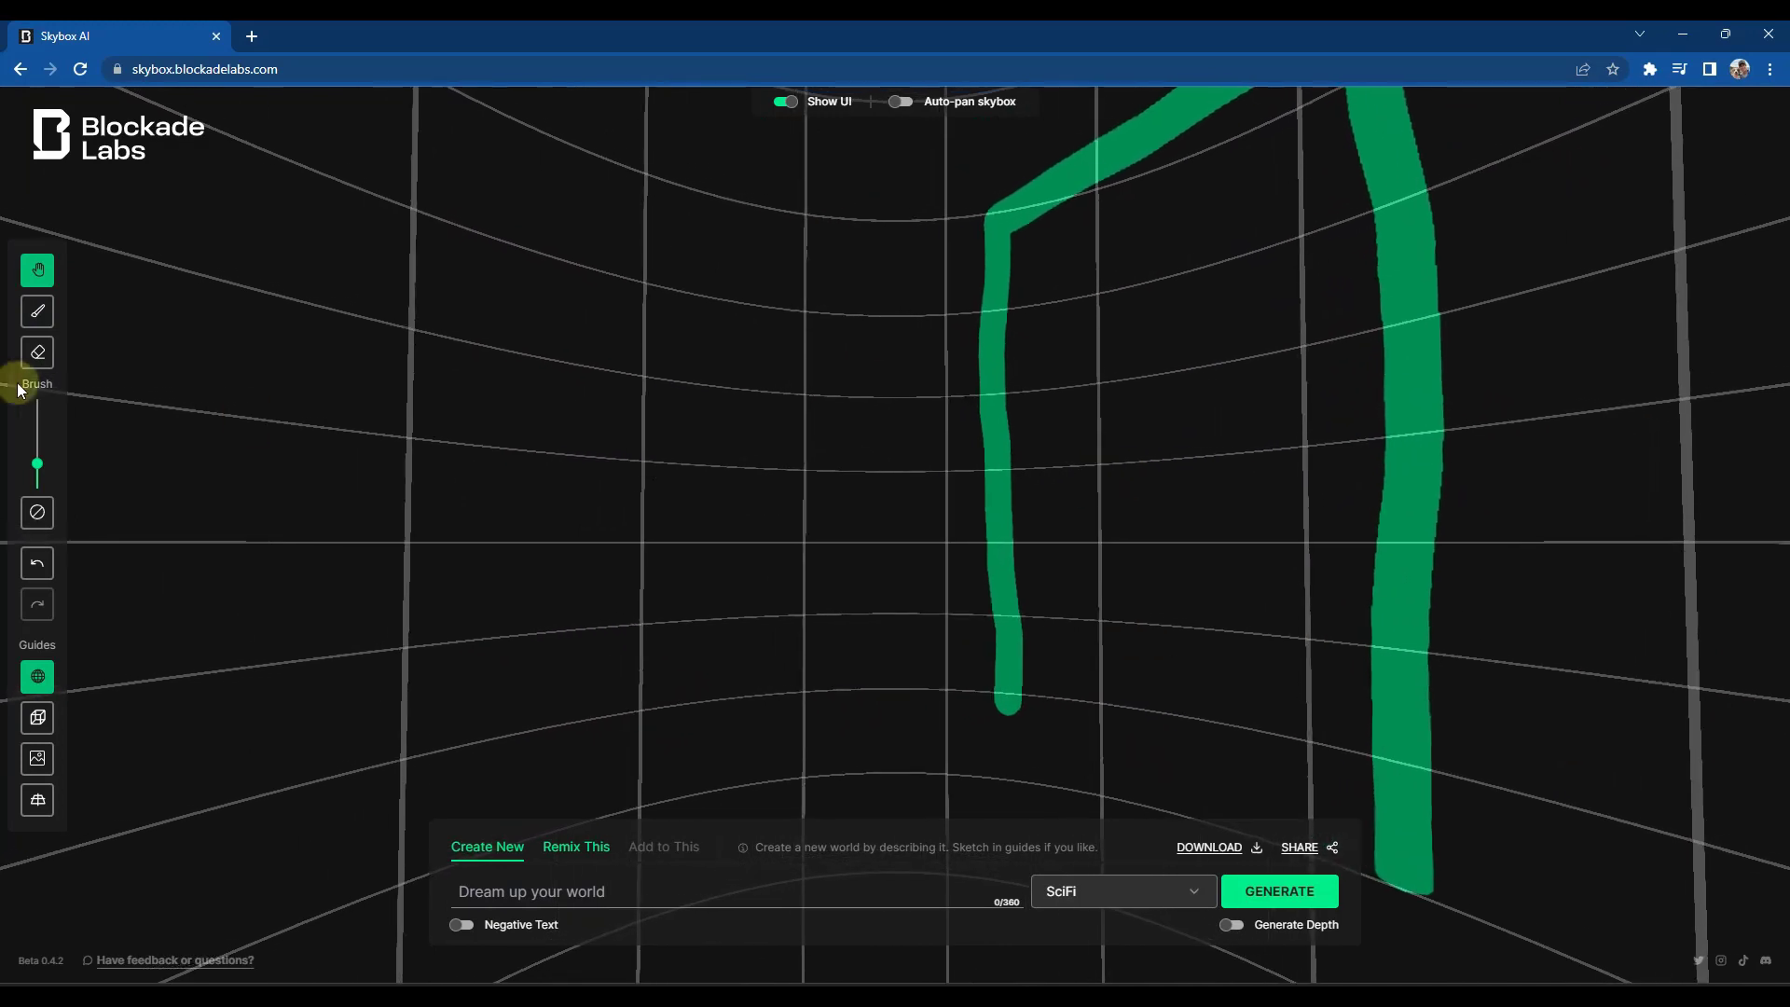
left_click(38, 311)
left_click_drag(892, 695, 894, 385)
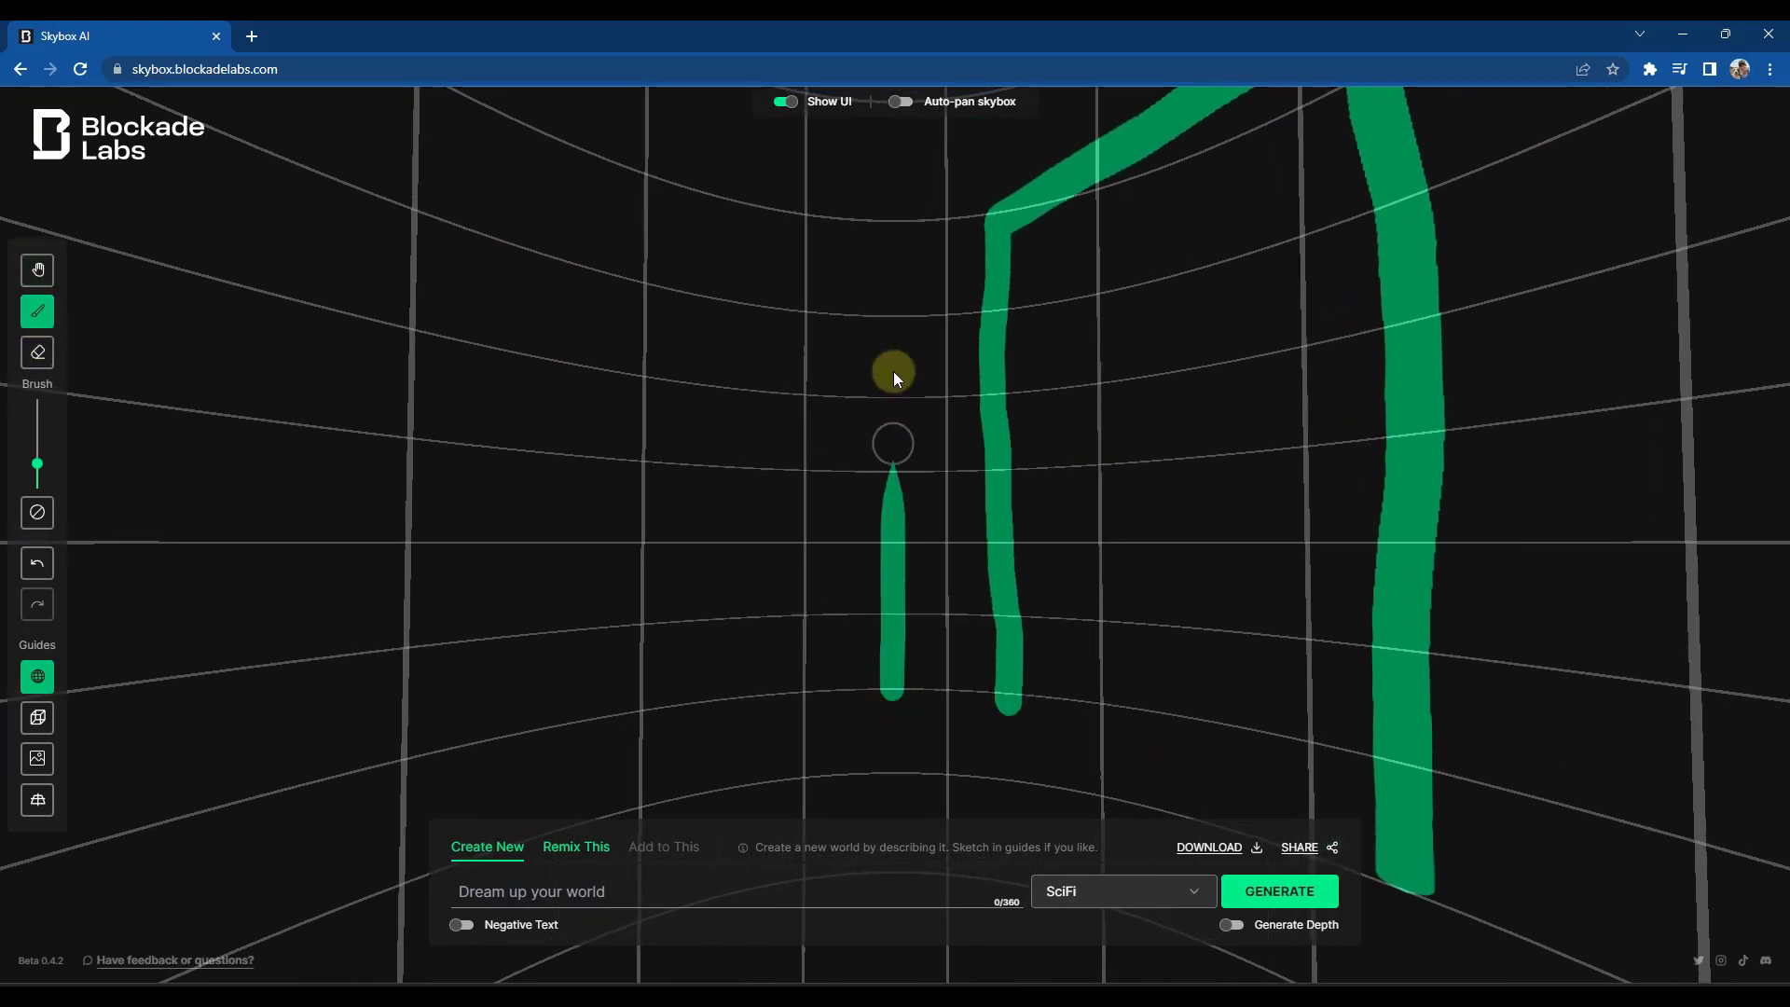
mouse_move(744, 276)
left_mouse_down()
mouse_move(705, 280)
mouse_move(696, 705)
left_mouse_up()
left_click_drag(550, 695, 557, 350)
left_click_drag(558, 123, 558, 113)
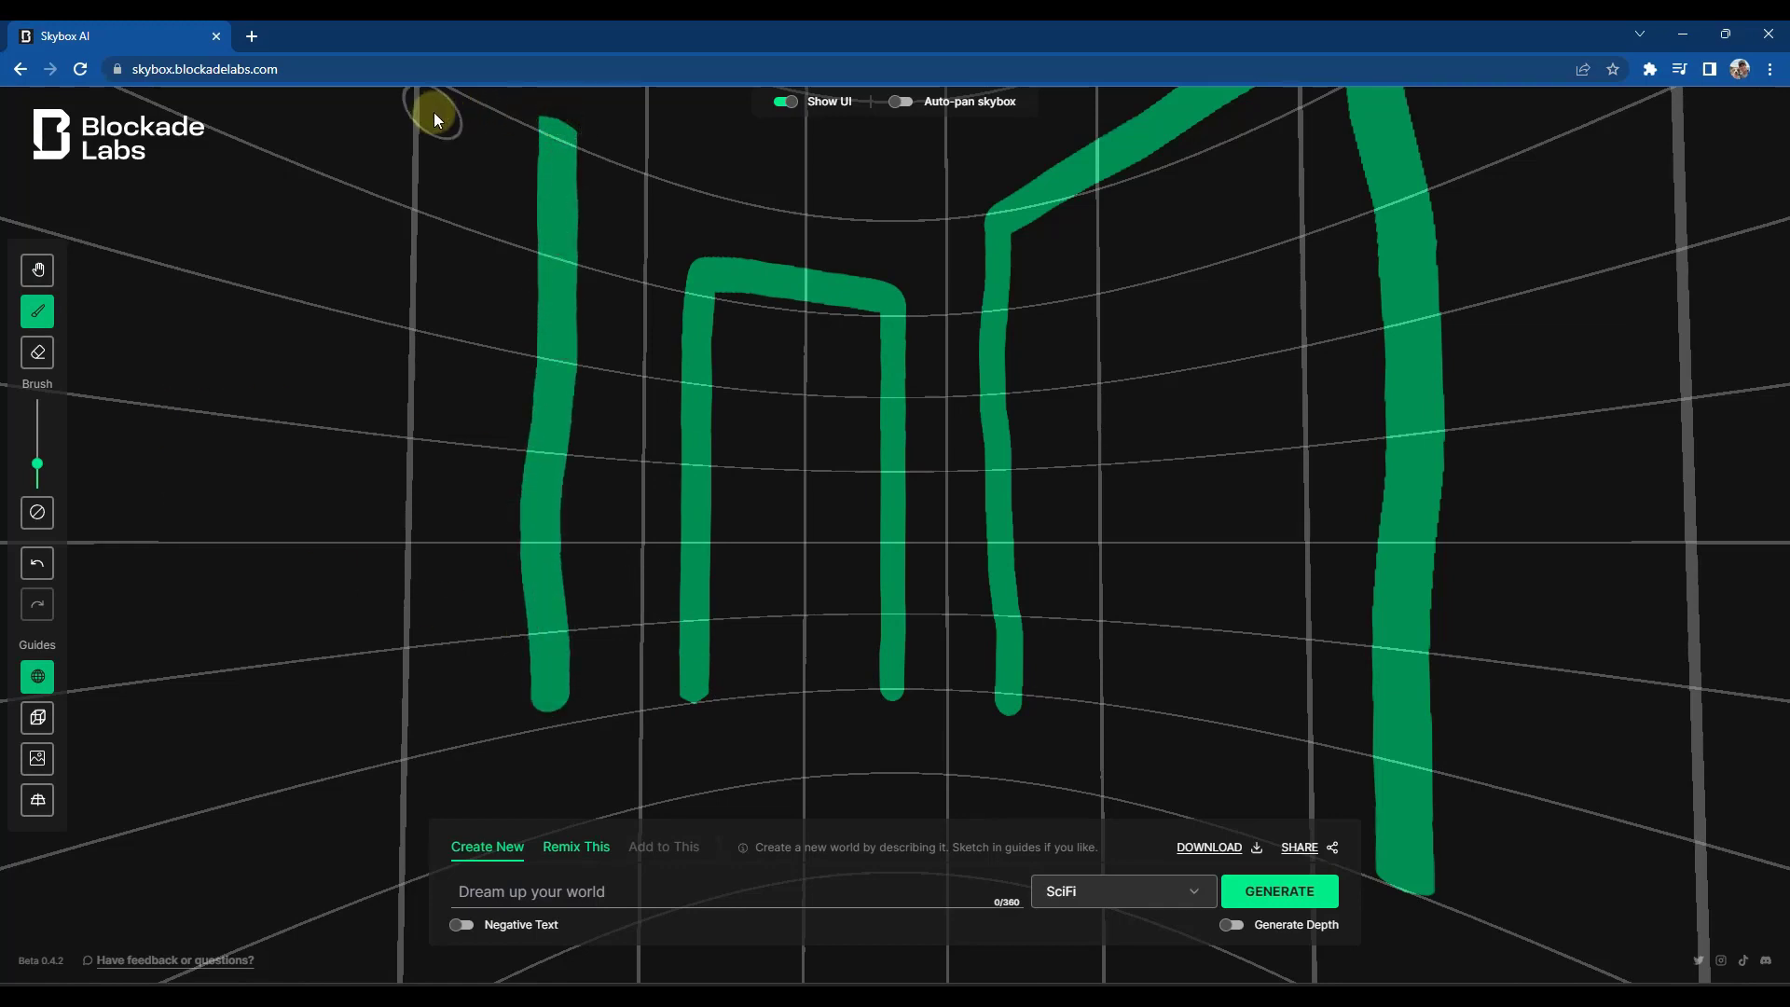
mouse_move(379, 99)
left_mouse_down()
mouse_move(344, 254)
mouse_move(329, 518)
mouse_move(356, 697)
left_mouse_up()
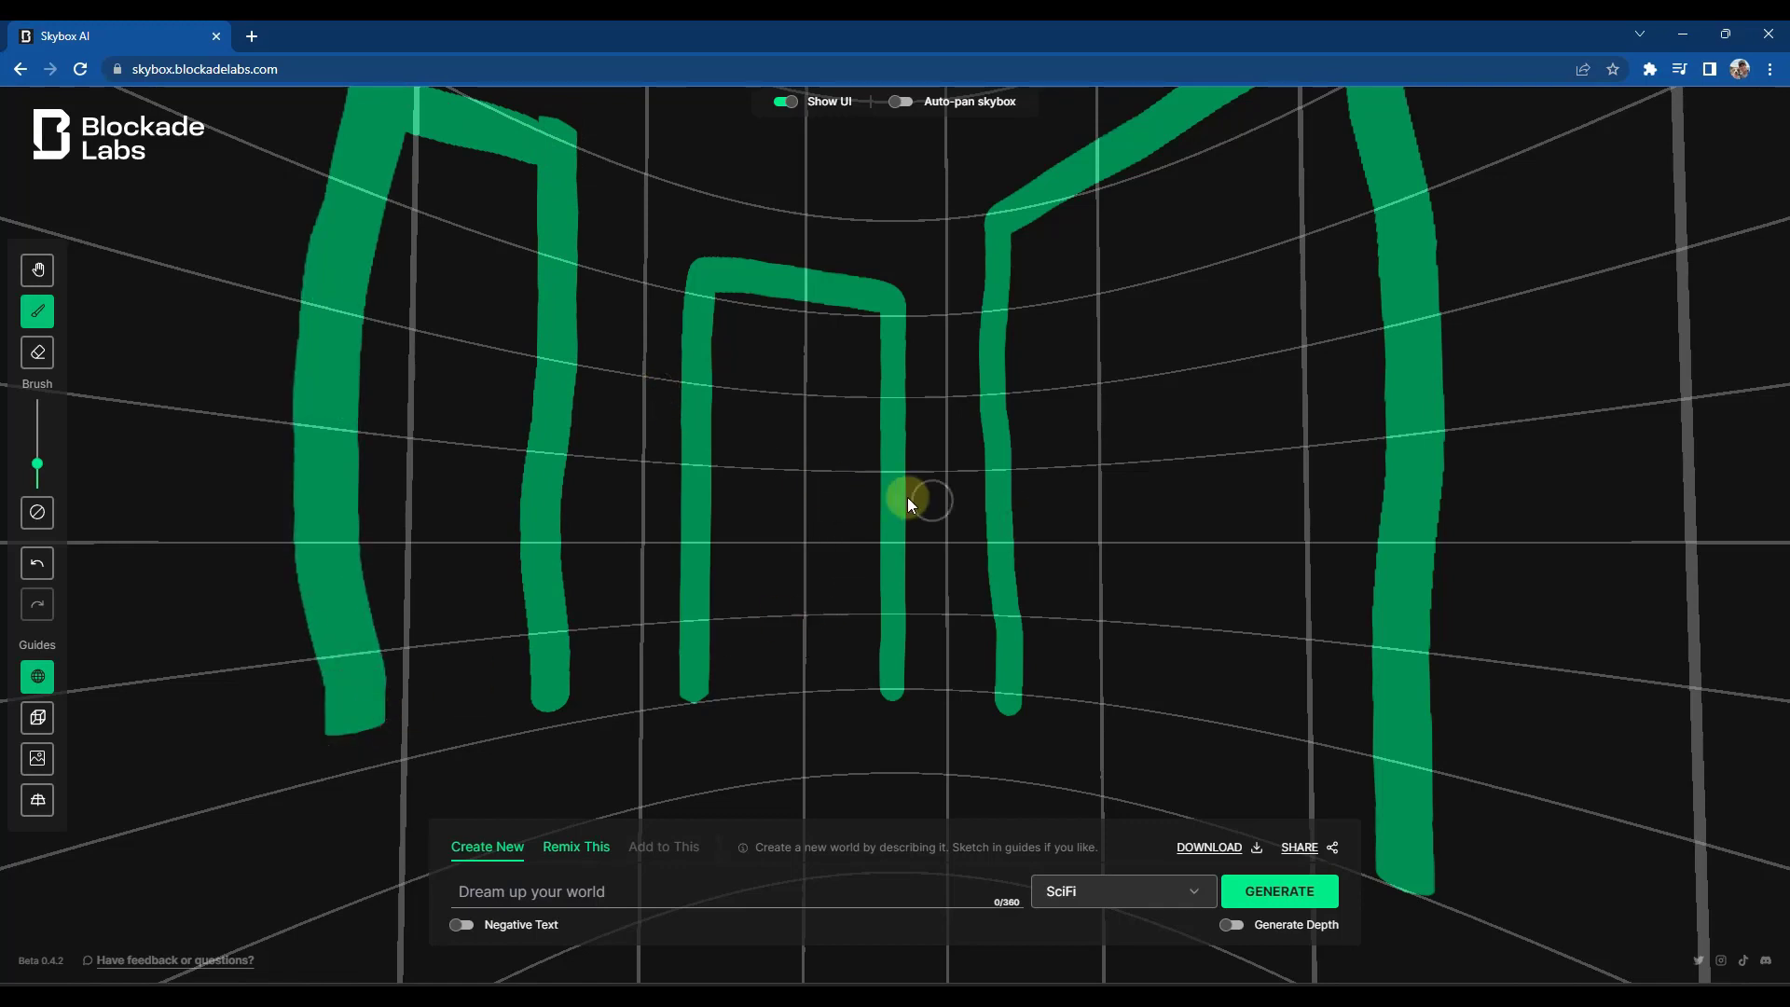
Step: Generate the SciFi skybox from the sketched guides with the prompt "scifi city with skyscrapers and fog"
left_click(37, 271)
mouse_move(990, 489)
left_mouse_down()
mouse_move(684, 567)
mouse_move(1151, 560)
mouse_move(1079, 470)
left_mouse_up()
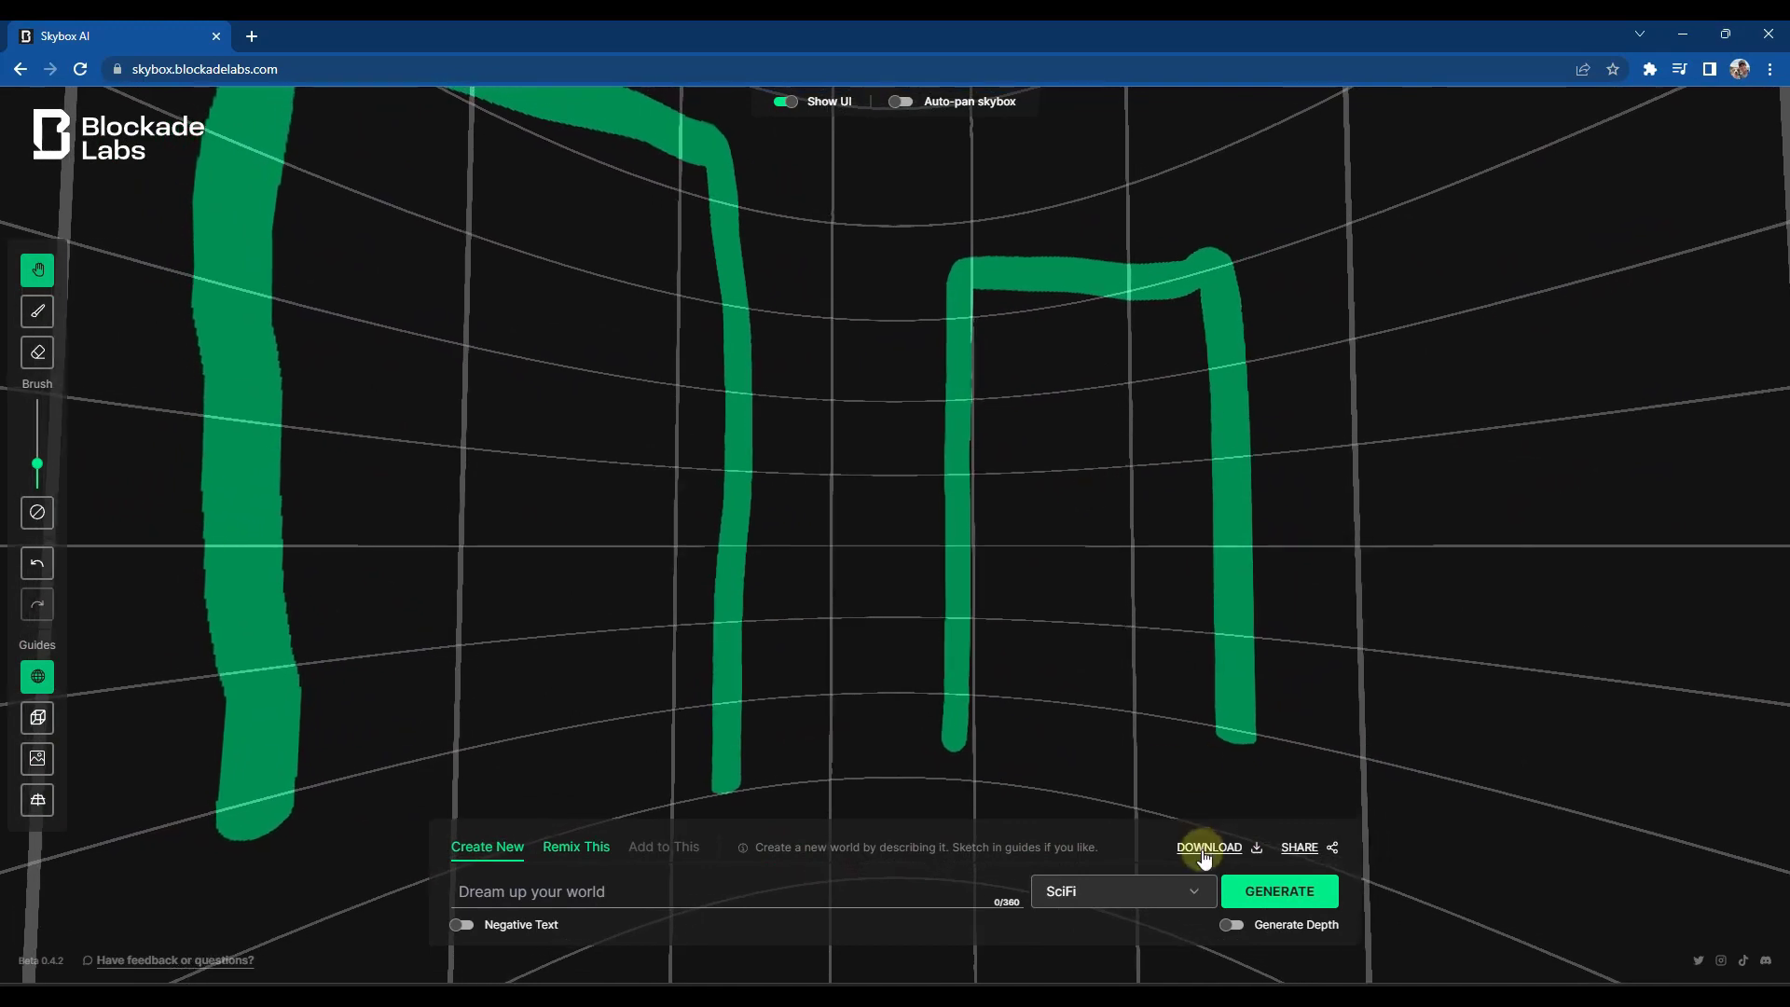
left_click(647, 888)
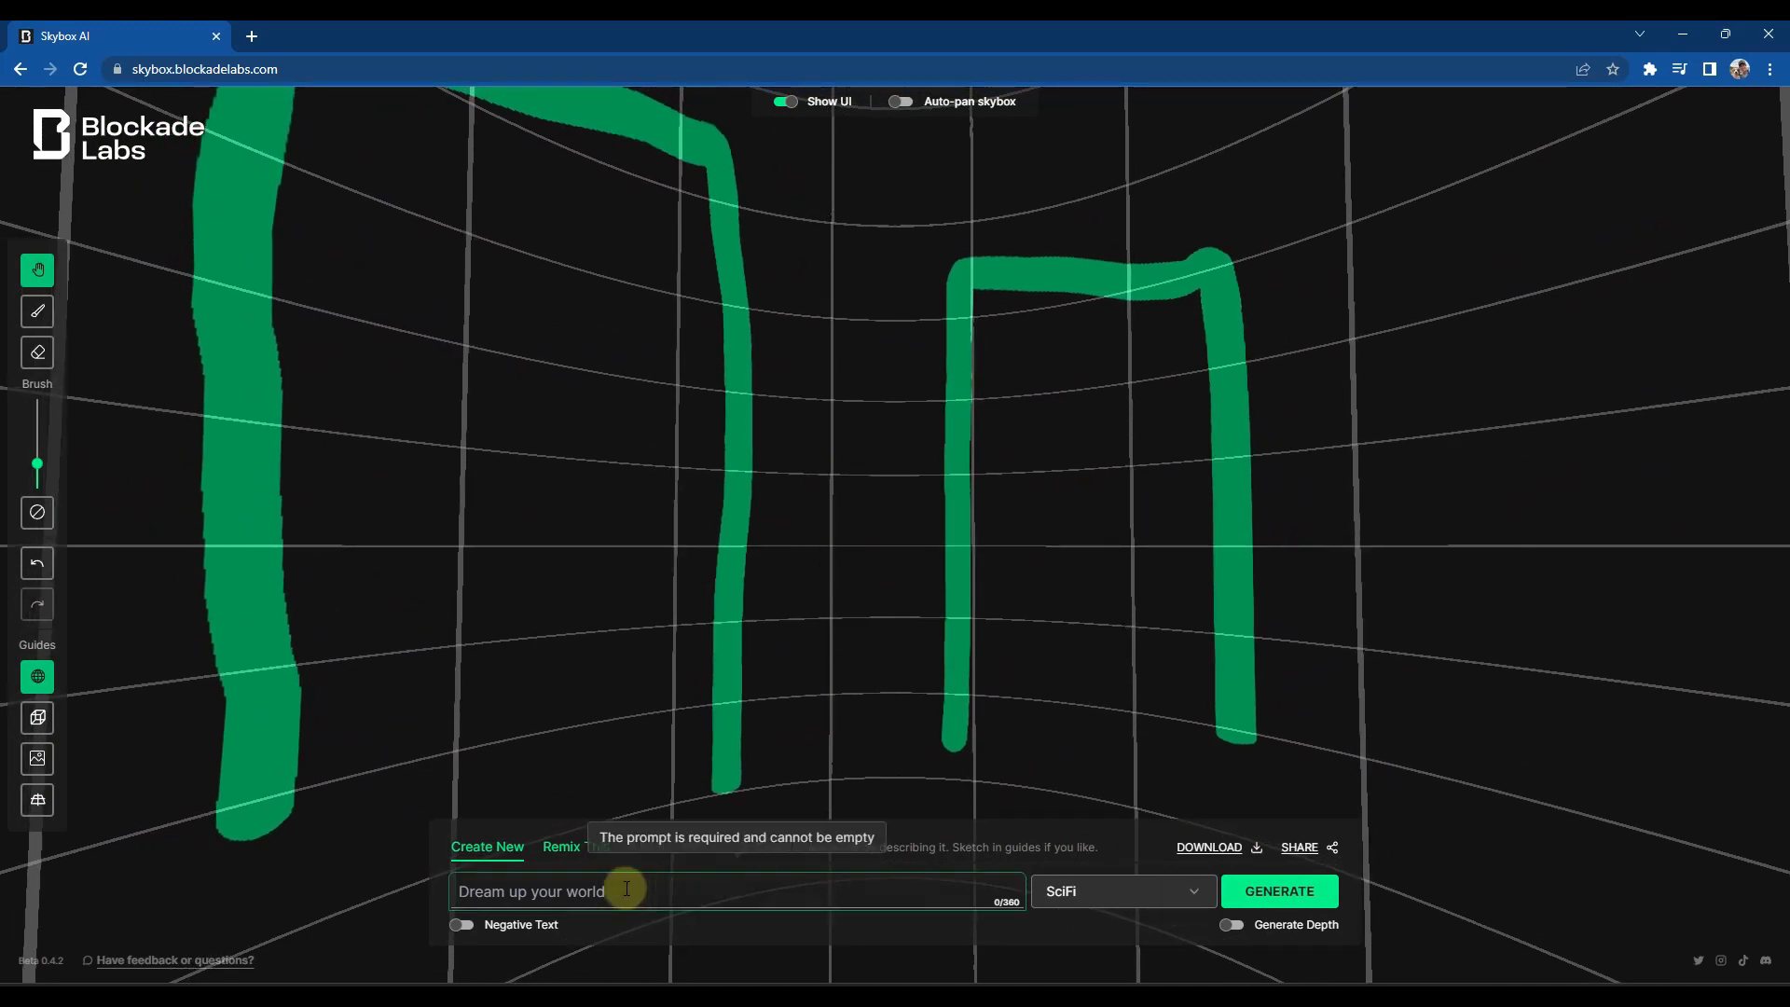
type("scifi city with skyscrapers and fog")
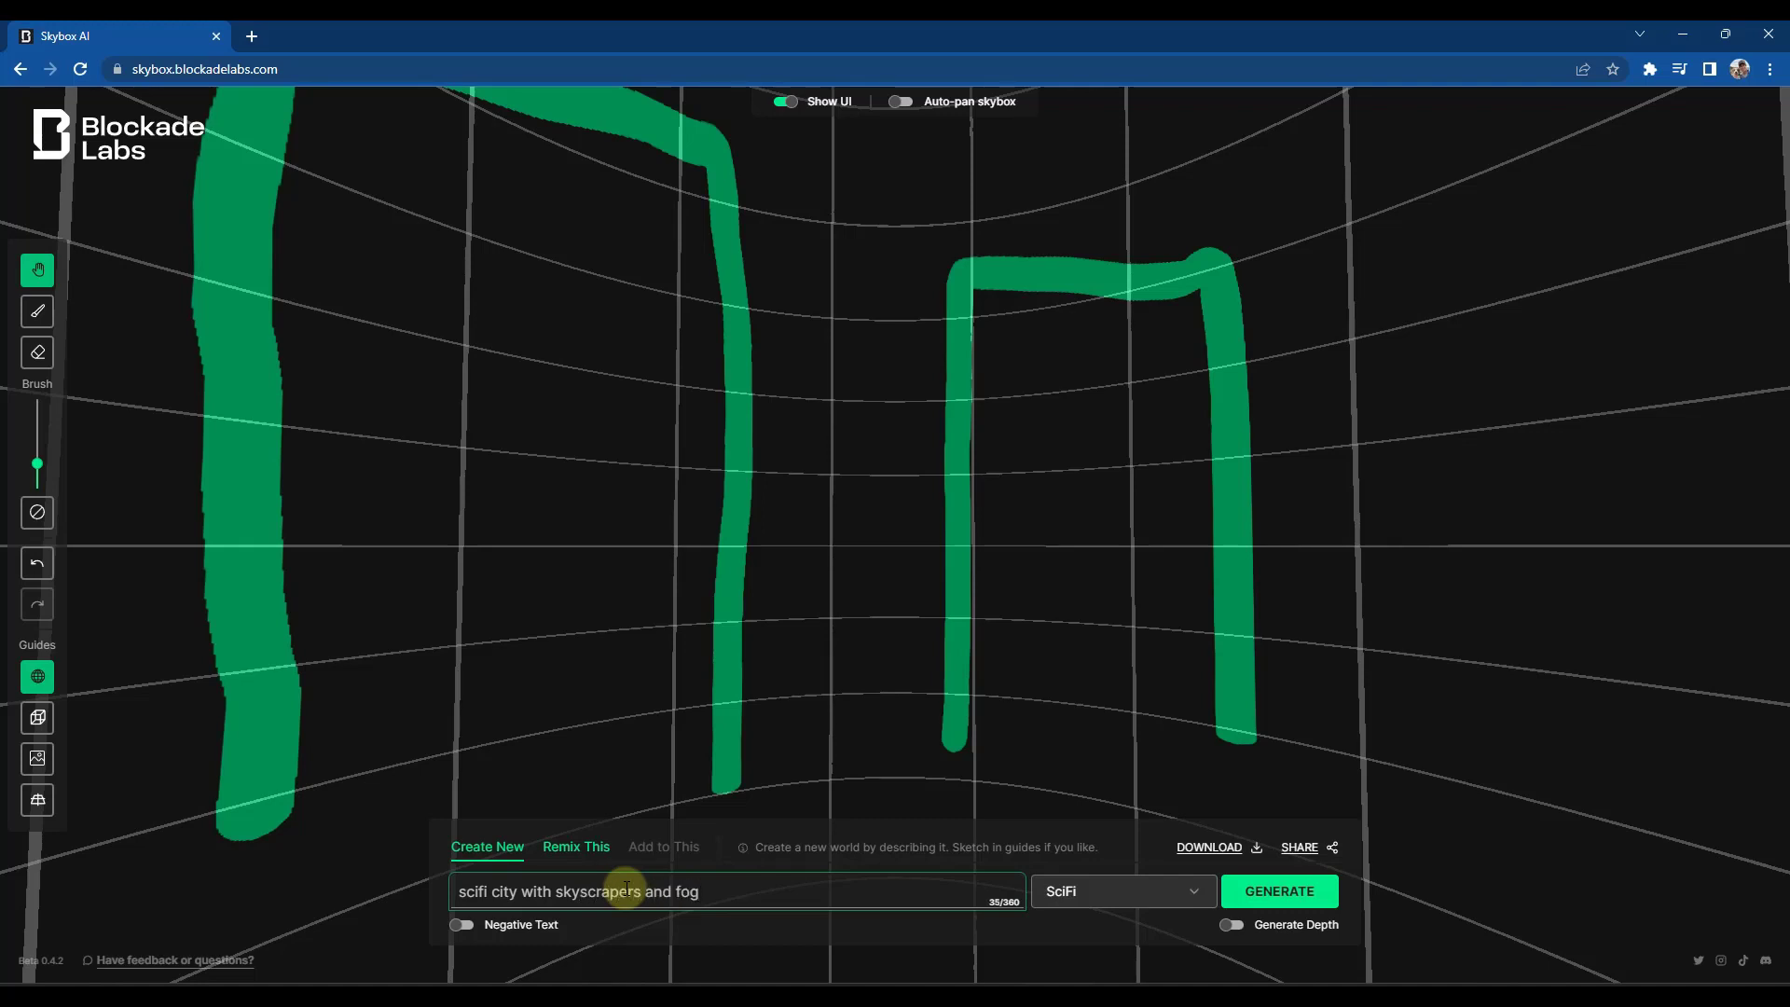
key("Return")
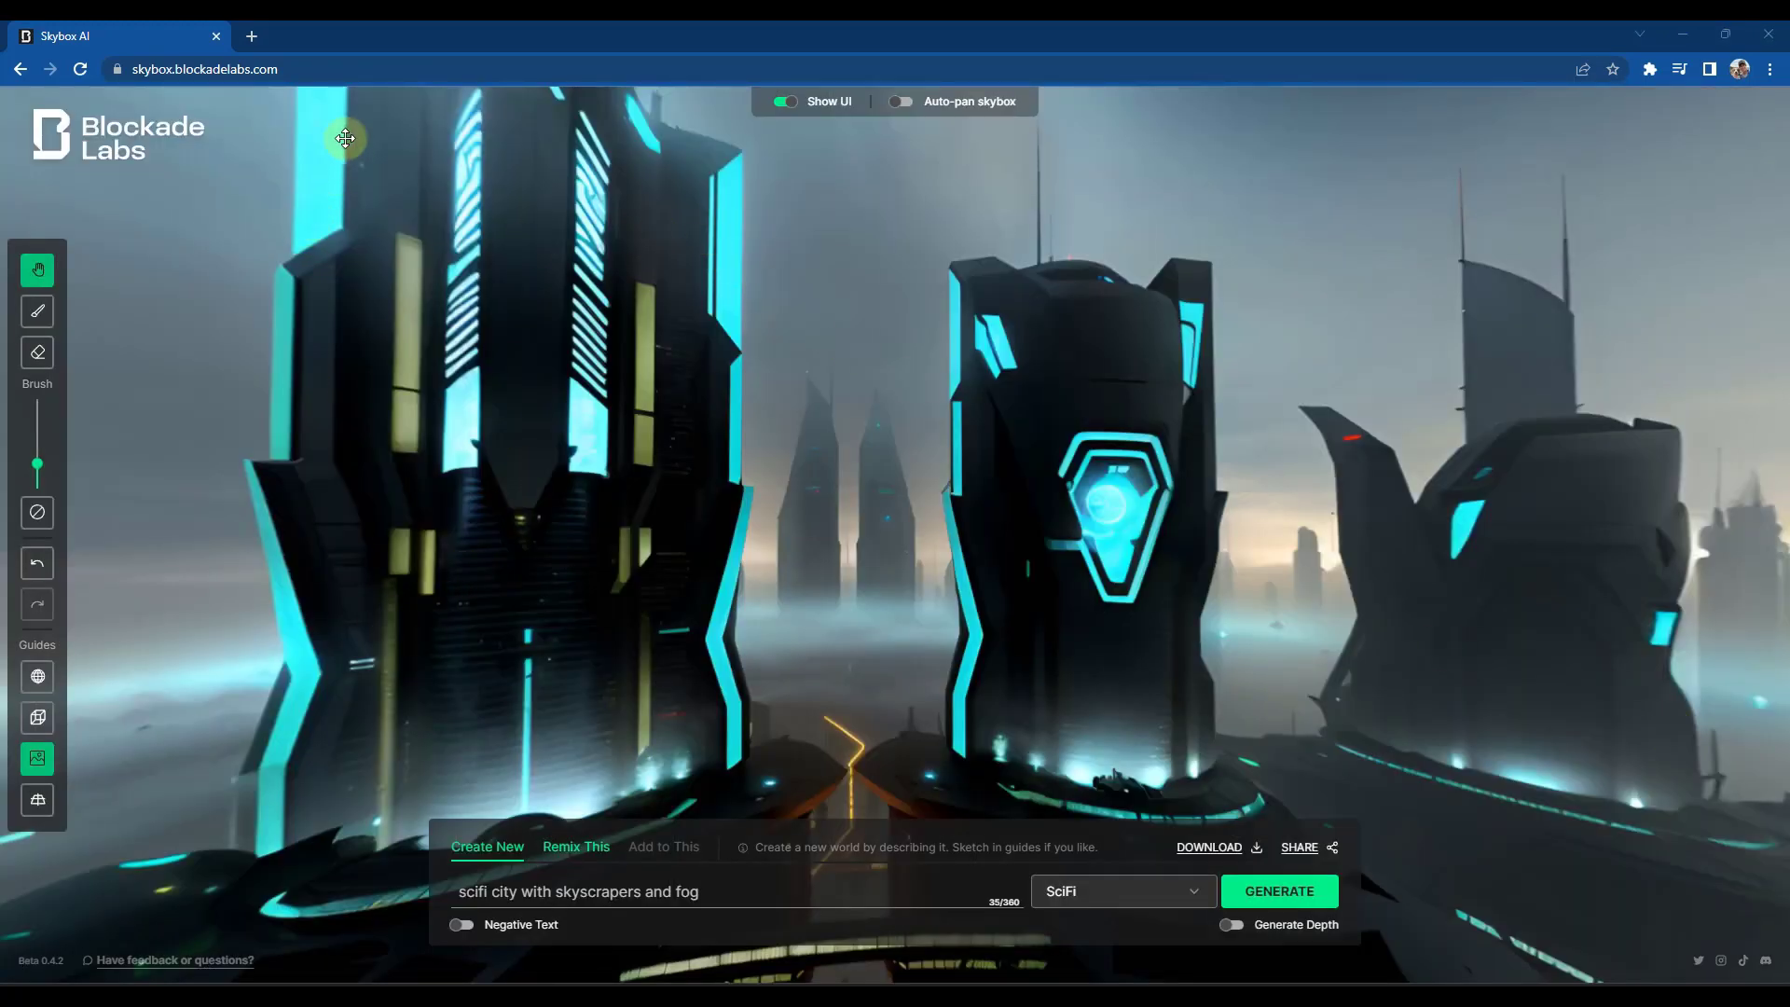
Step: Inspect the generated SciFi city all around and compare its skyscrapers with the sketched building outlines overlaid on it
left_click_drag(1486, 637, 680, 551)
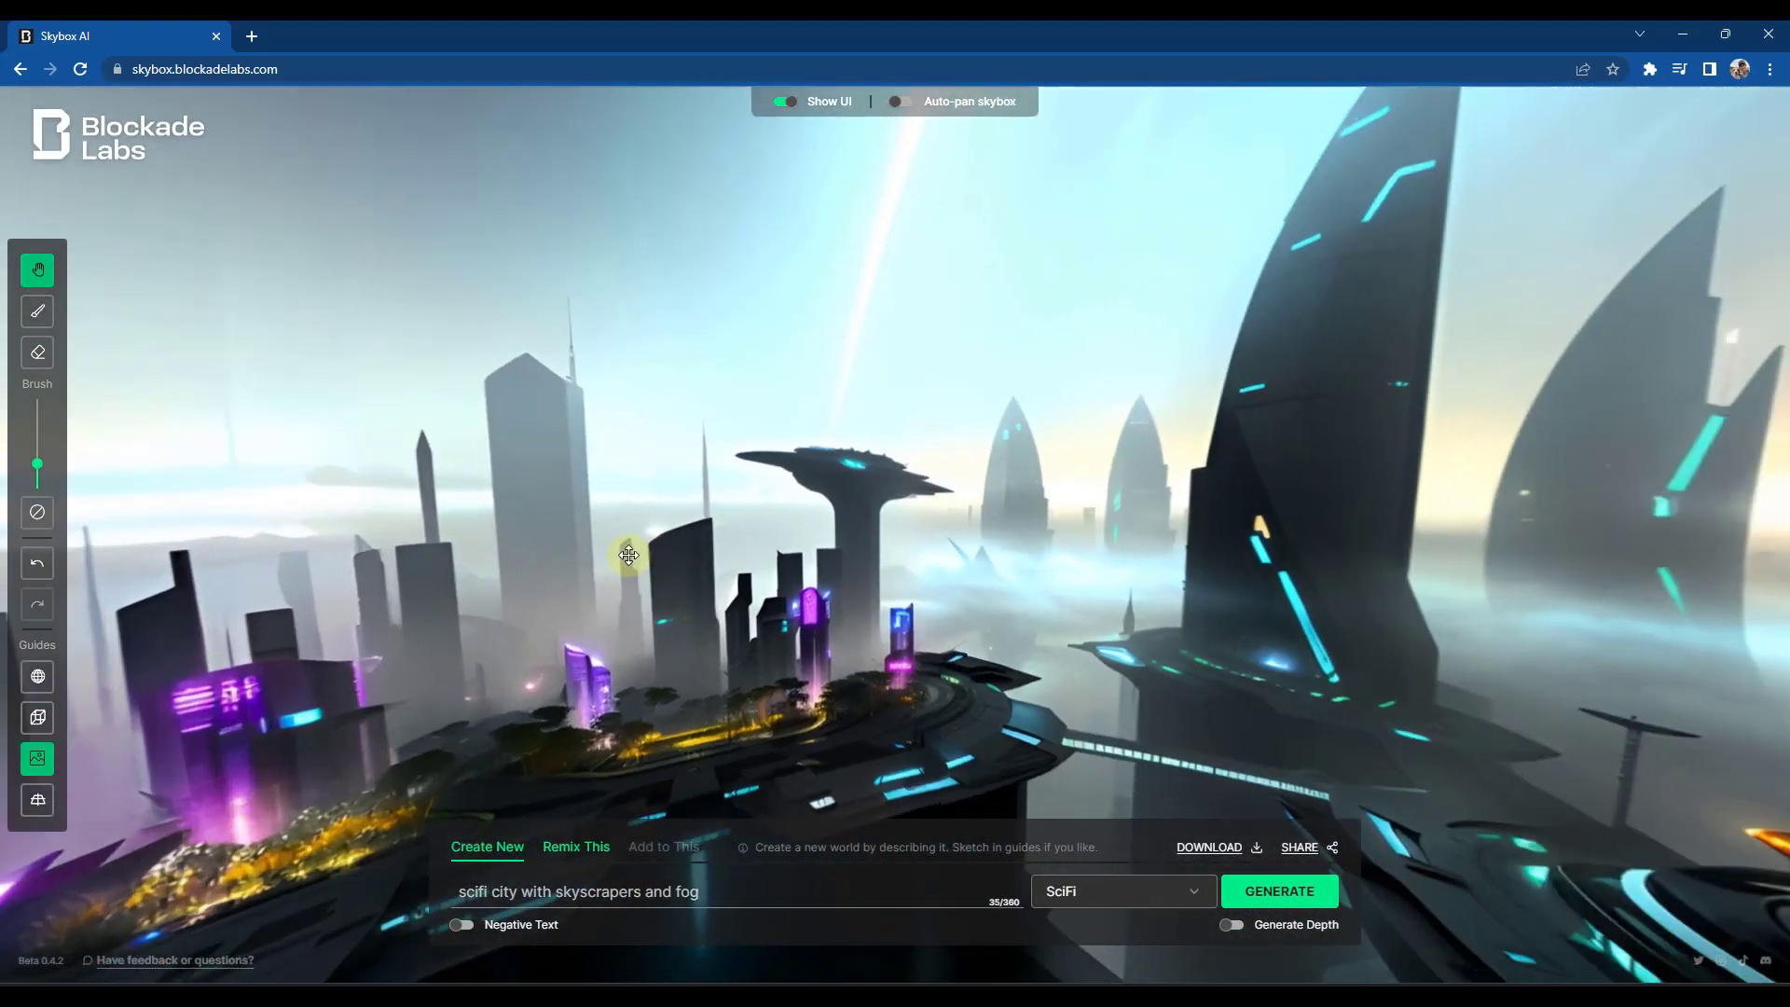
mouse_move(1348, 494)
left_mouse_down()
mouse_move(1047, 631)
mouse_move(992, 544)
mouse_move(1102, 498)
mouse_move(227, 280)
left_mouse_up()
left_click(37, 311)
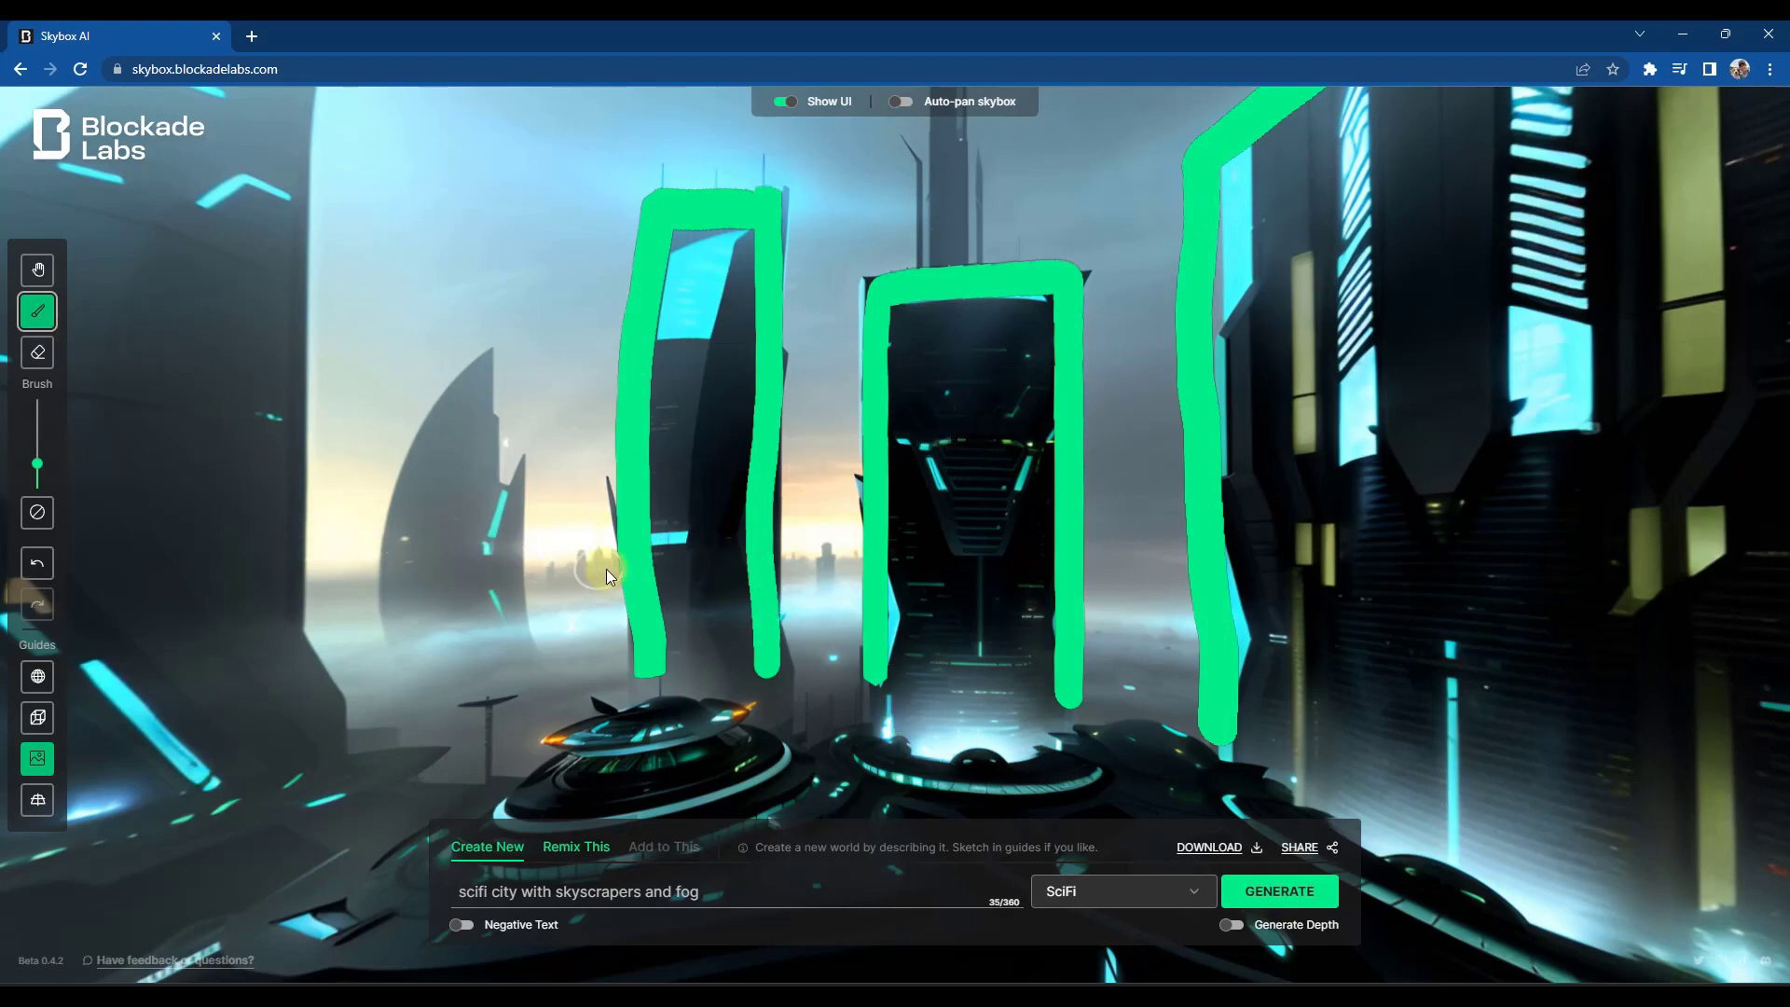
left_click(31, 272)
left_click_drag(1103, 412, 260, 472)
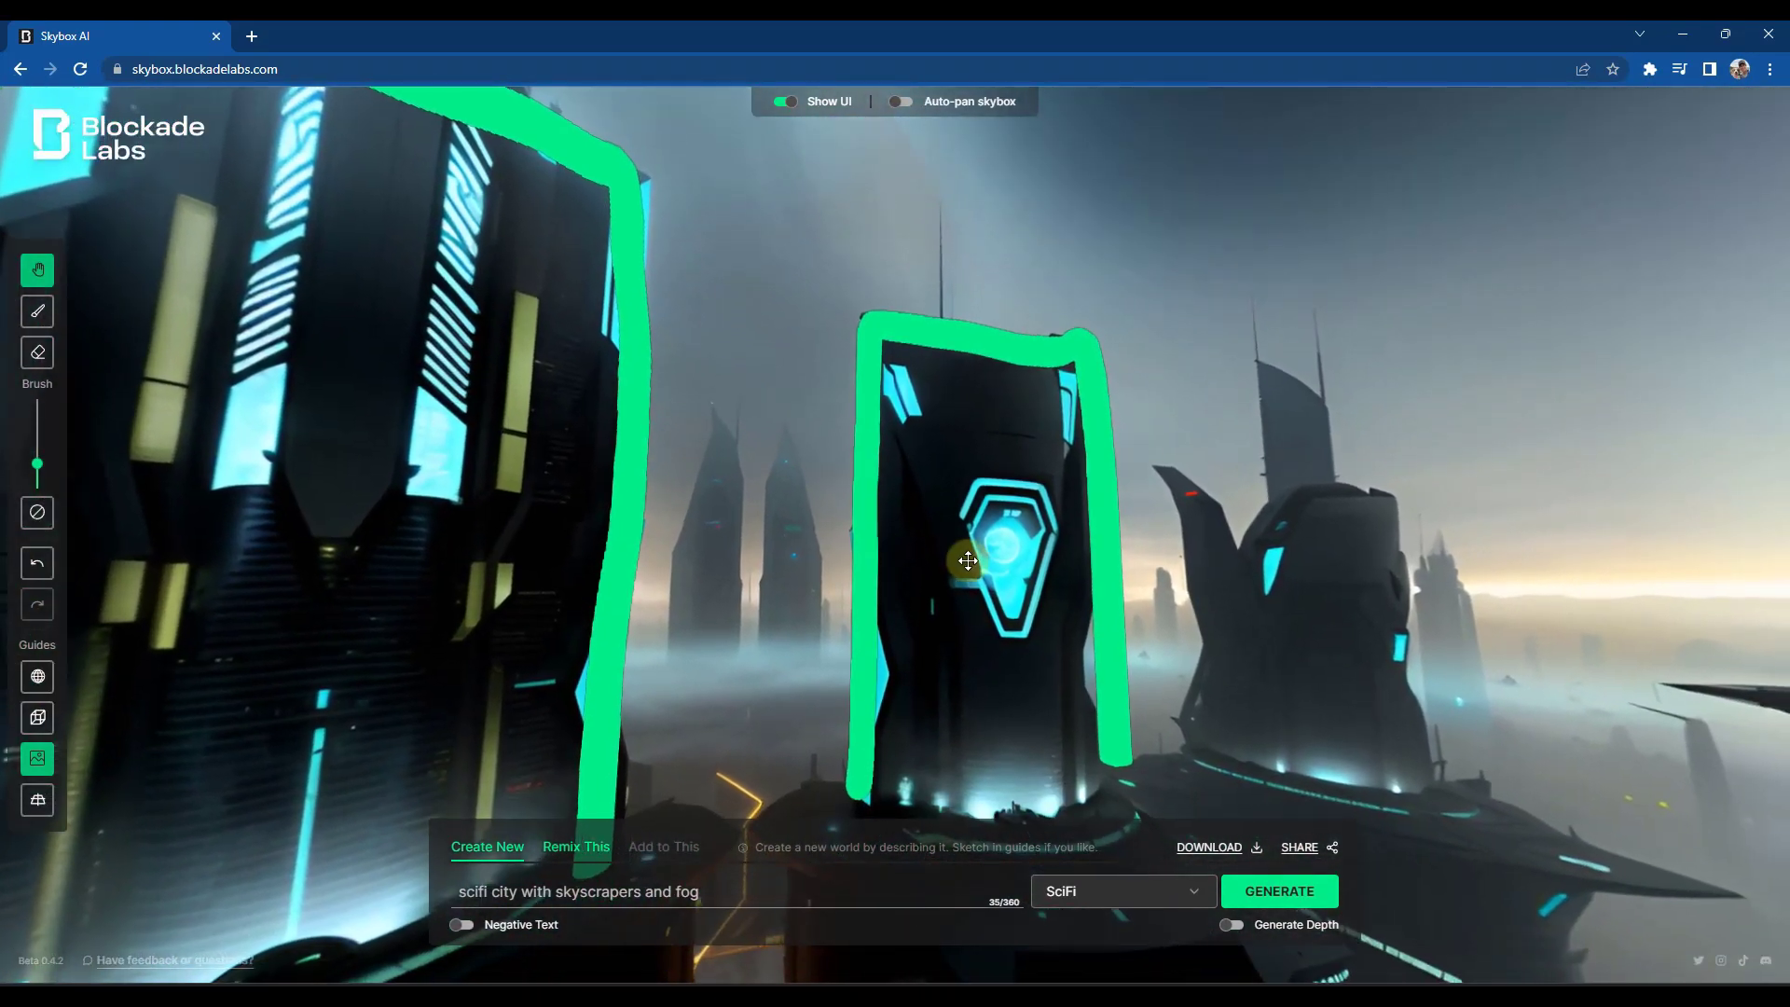
left_click_drag(967, 560, 1290, 596)
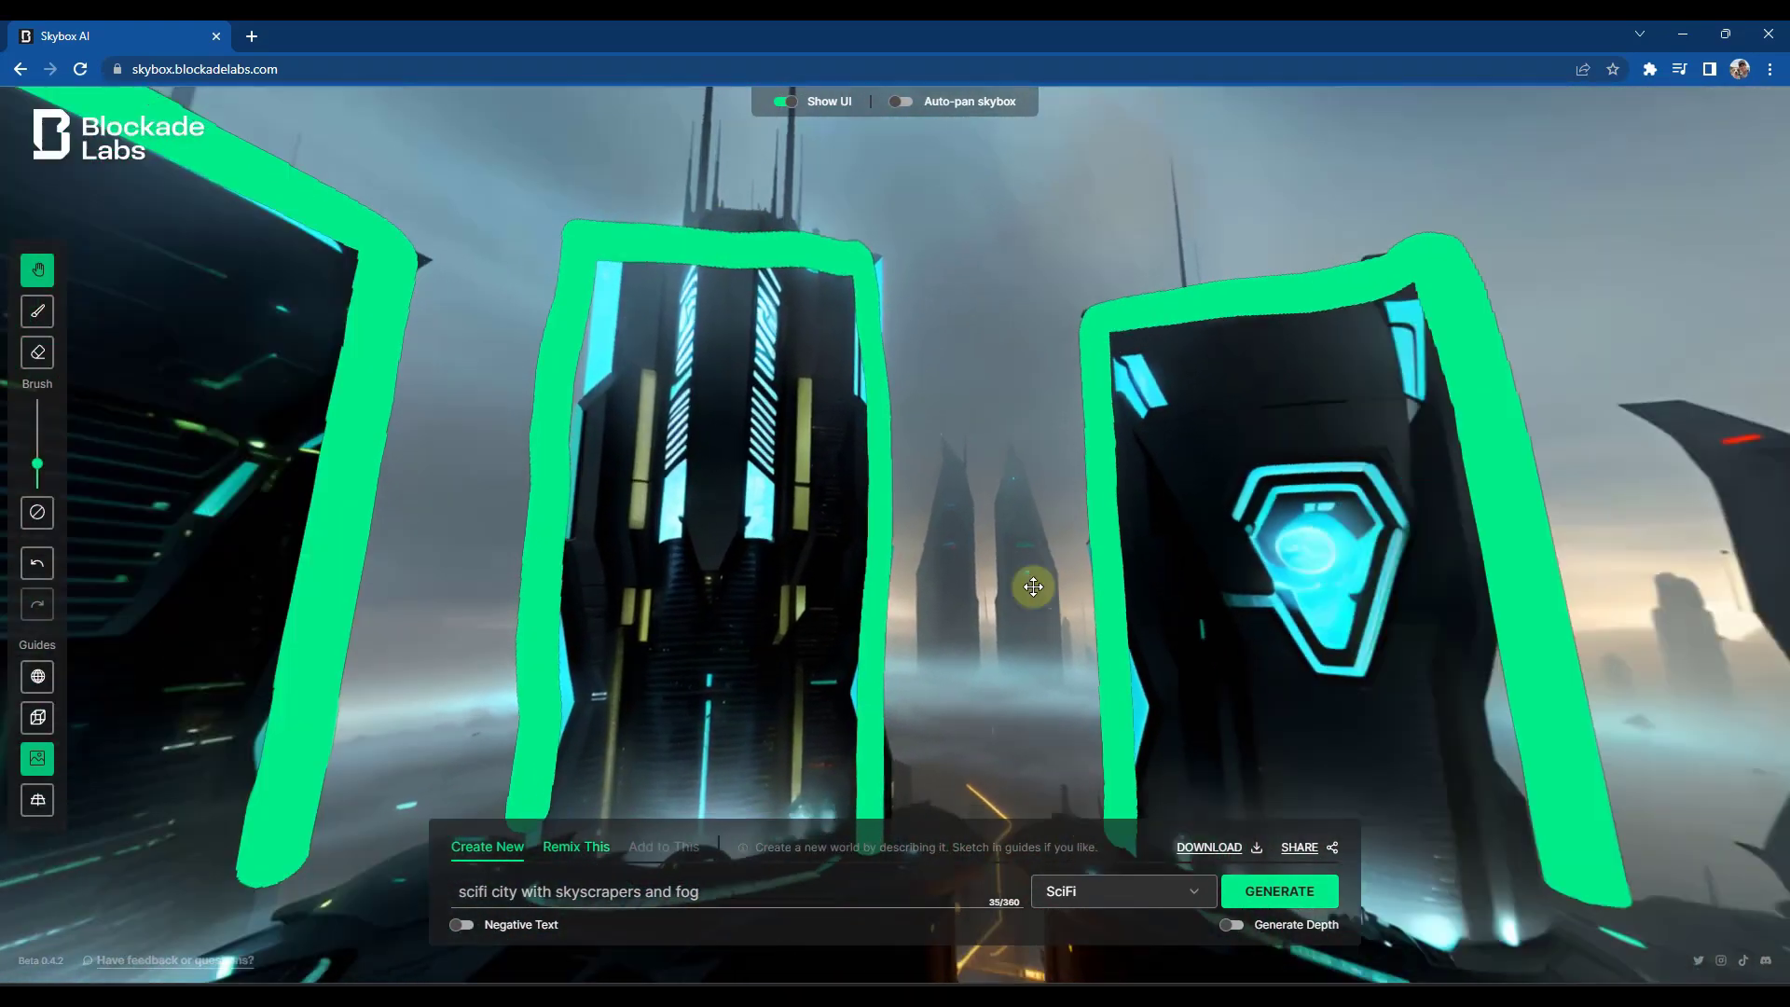
left_click_drag(1031, 584, 691, 559)
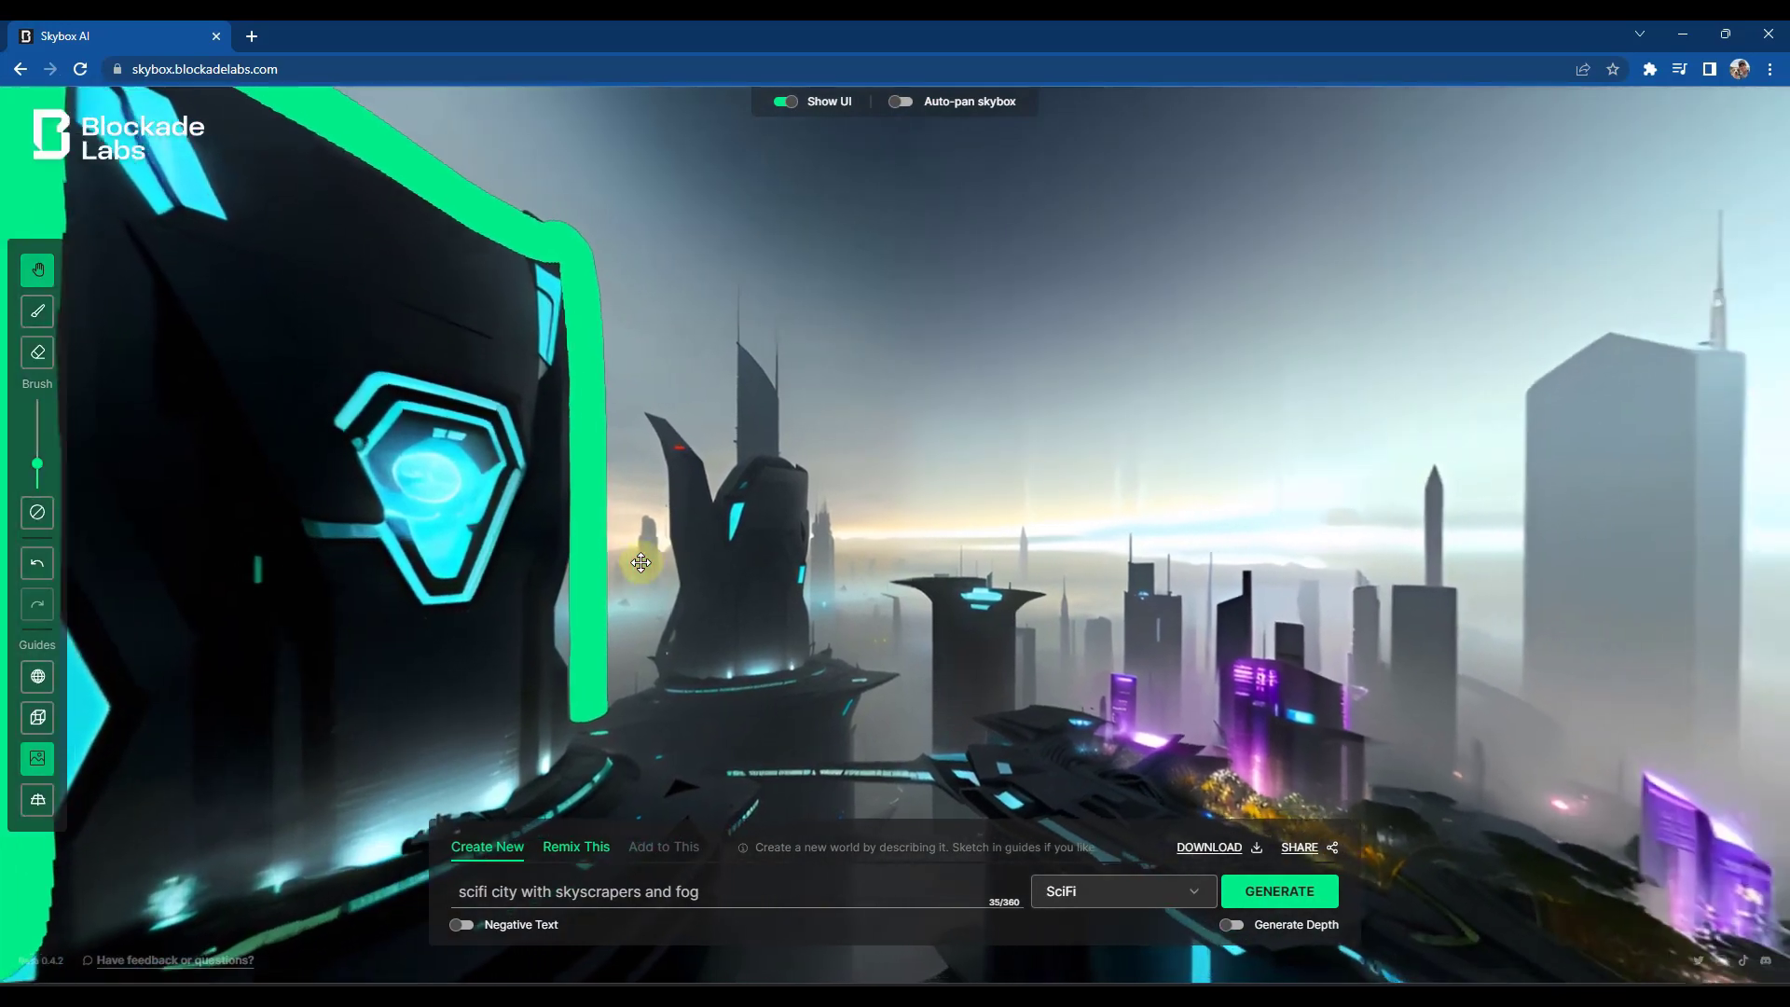
left_click_drag(564, 480, 867, 476)
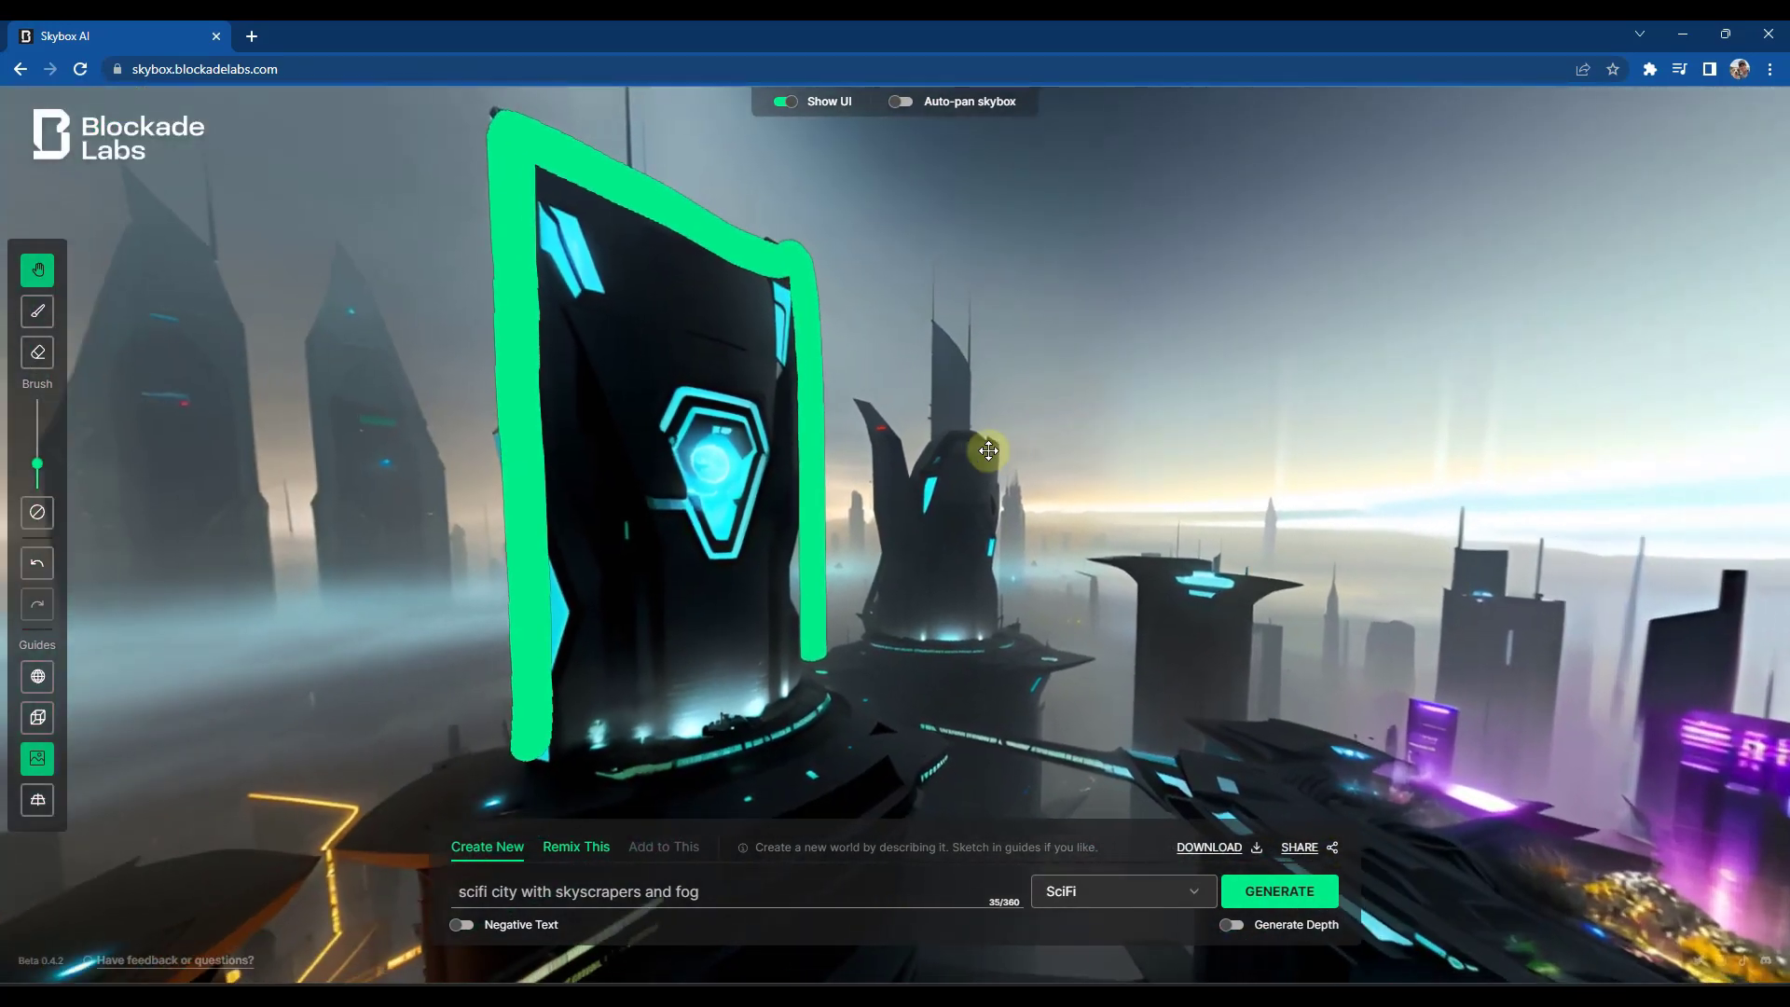
left_click_drag(723, 608, 712, 531)
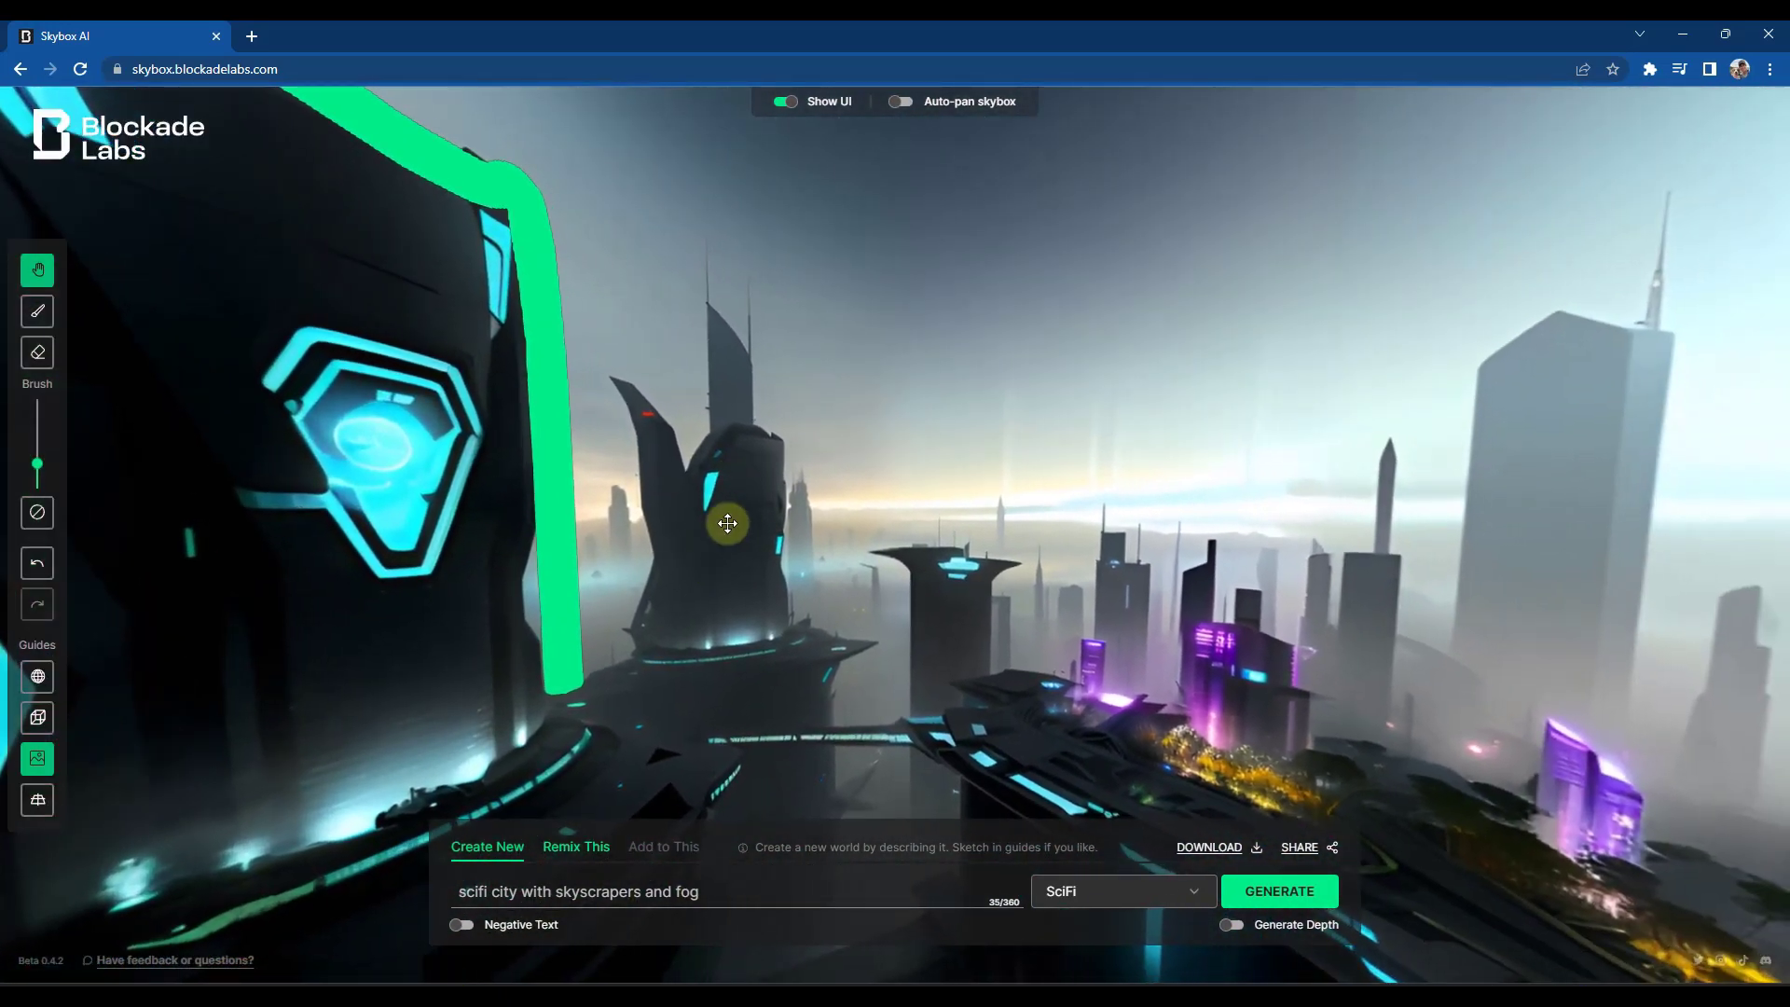
left_click_drag(1368, 614, 611, 608)
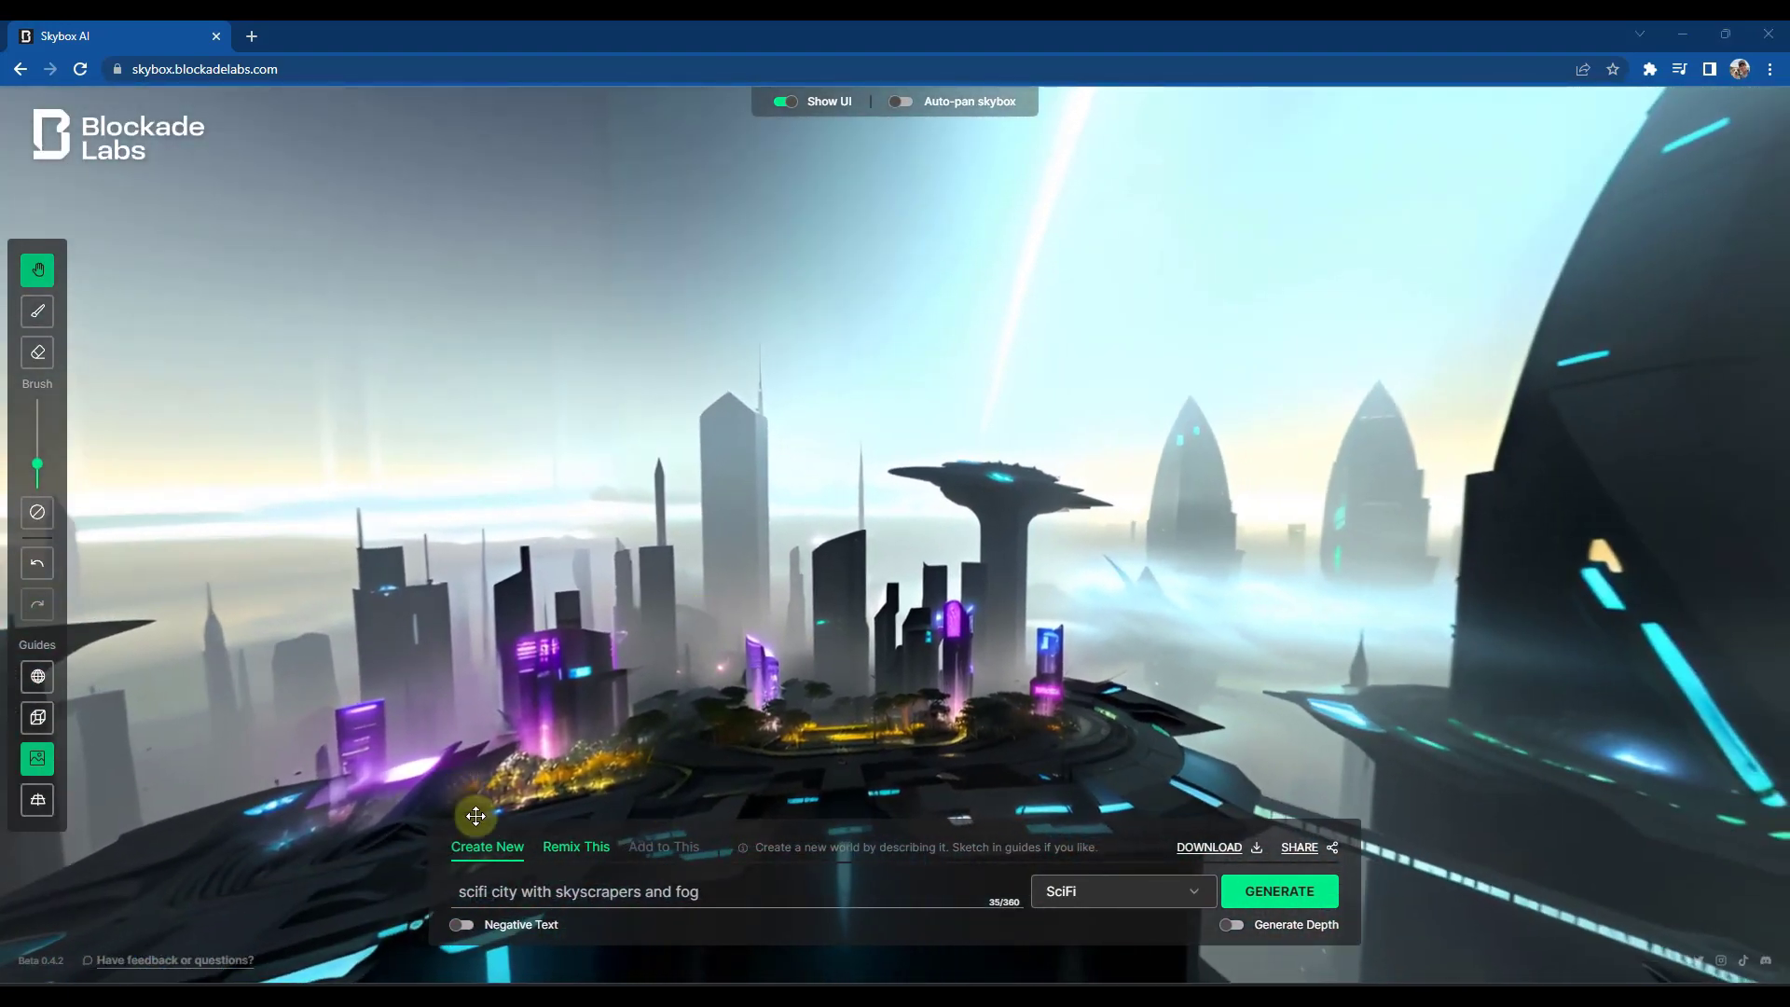
Step: Remix the foggy skyscraper skybox in the CG Film style, keeping the same prompt, and look at the restyled towers
left_click(574, 847)
left_click(856, 681)
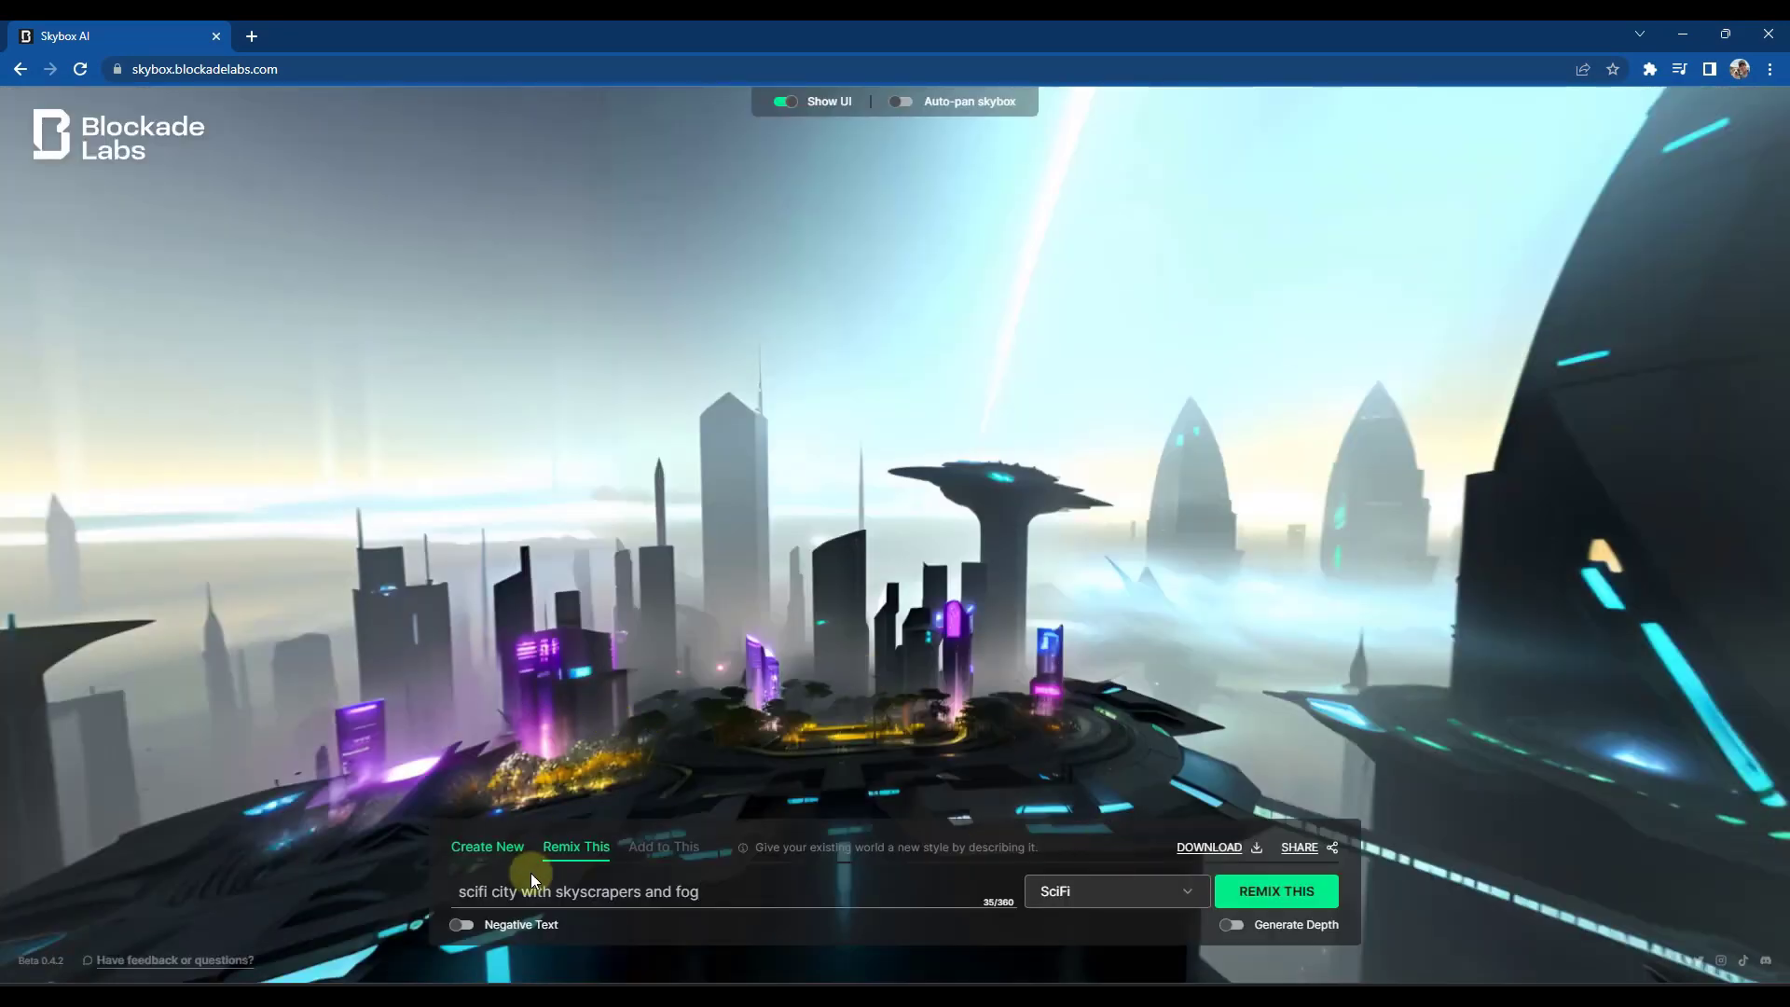
left_click(1066, 890)
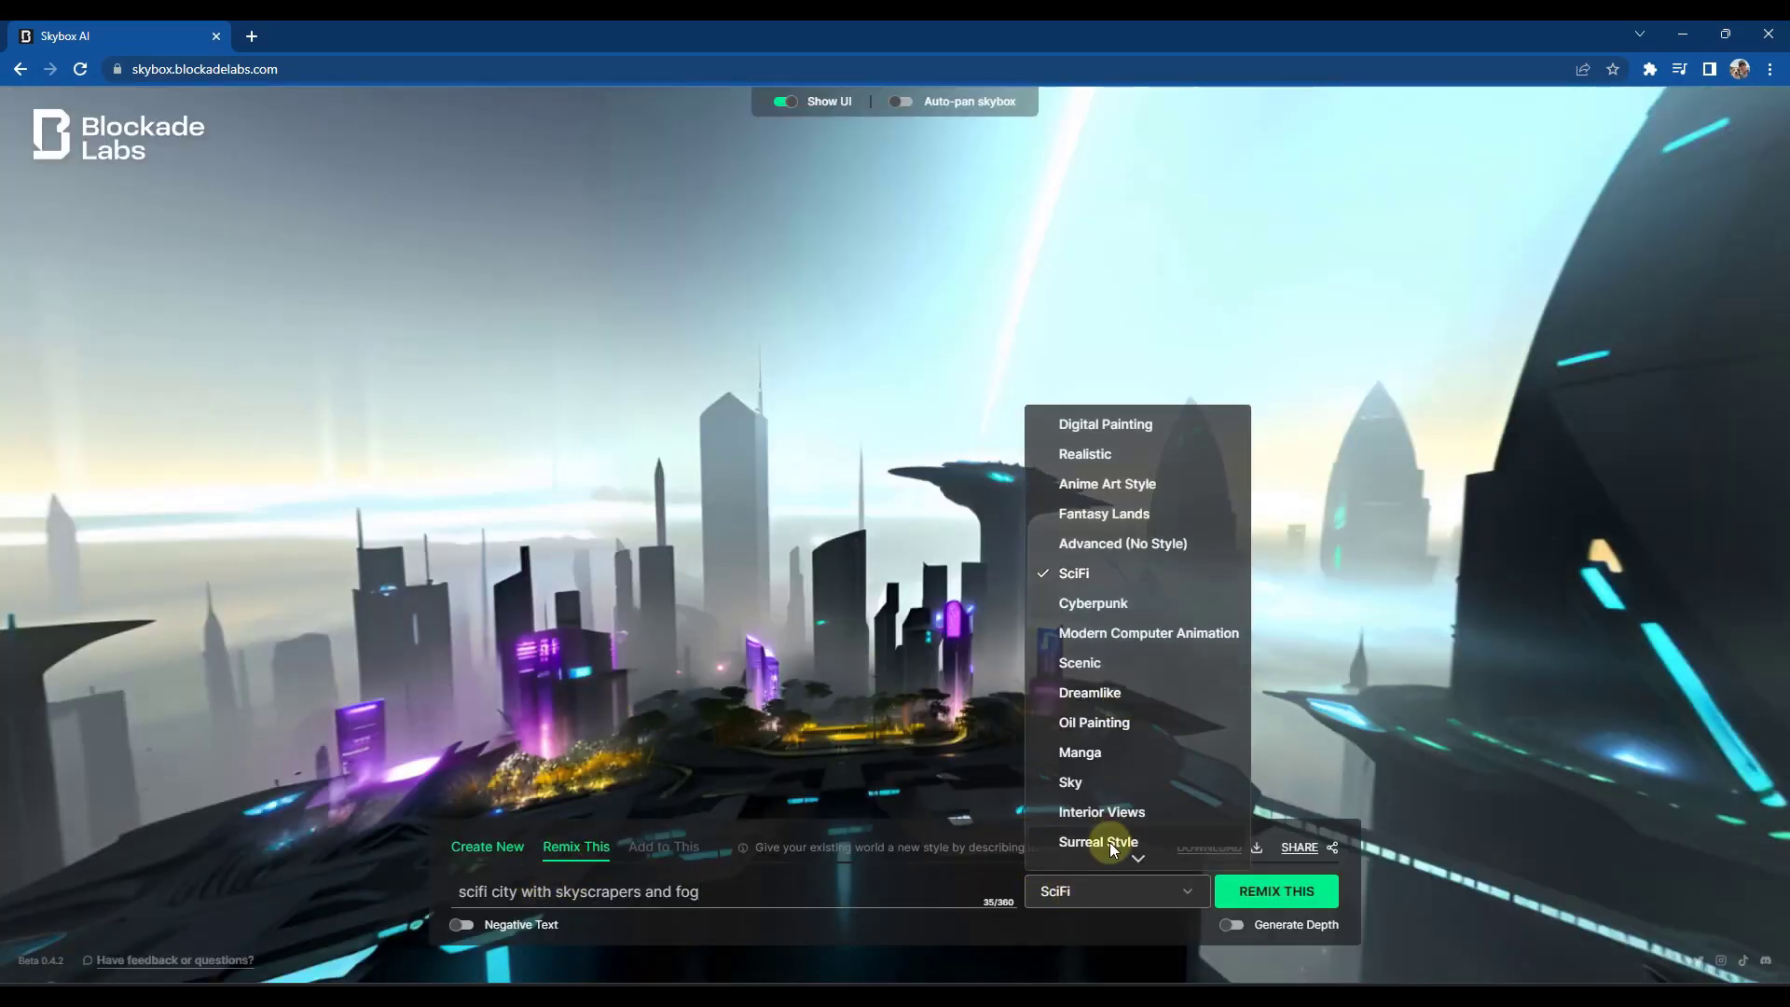
mouse_move(1117, 855)
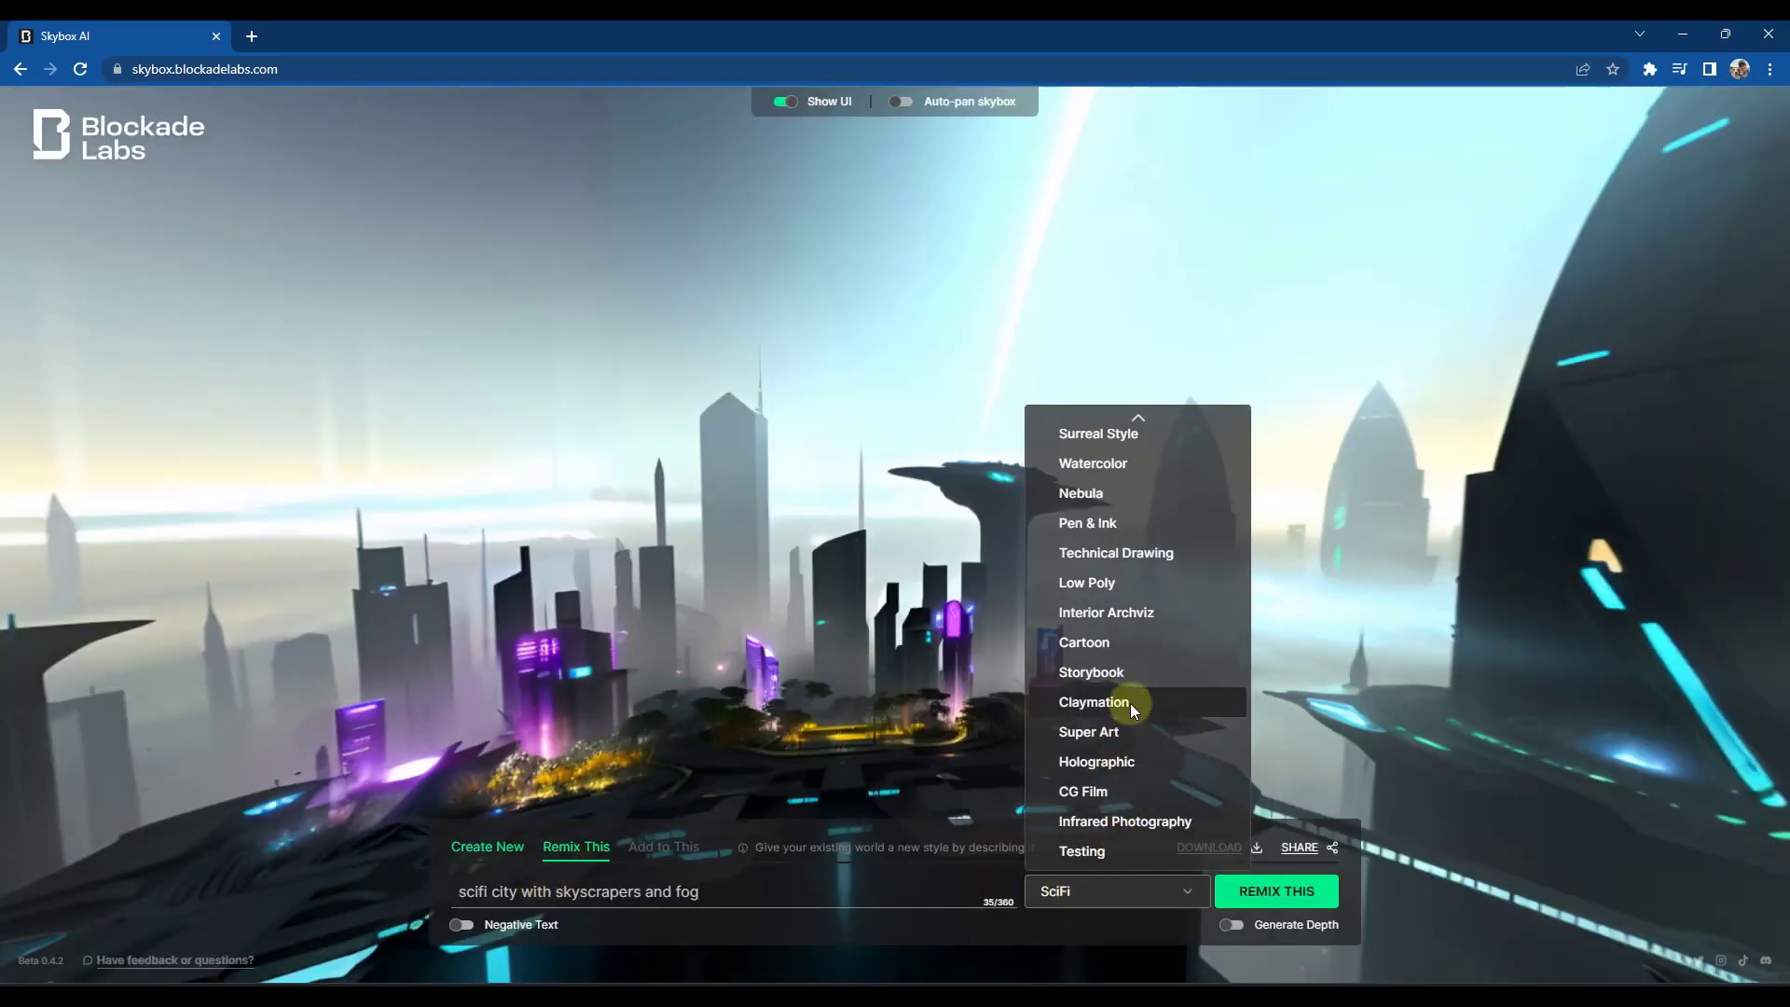
left_click(1094, 795)
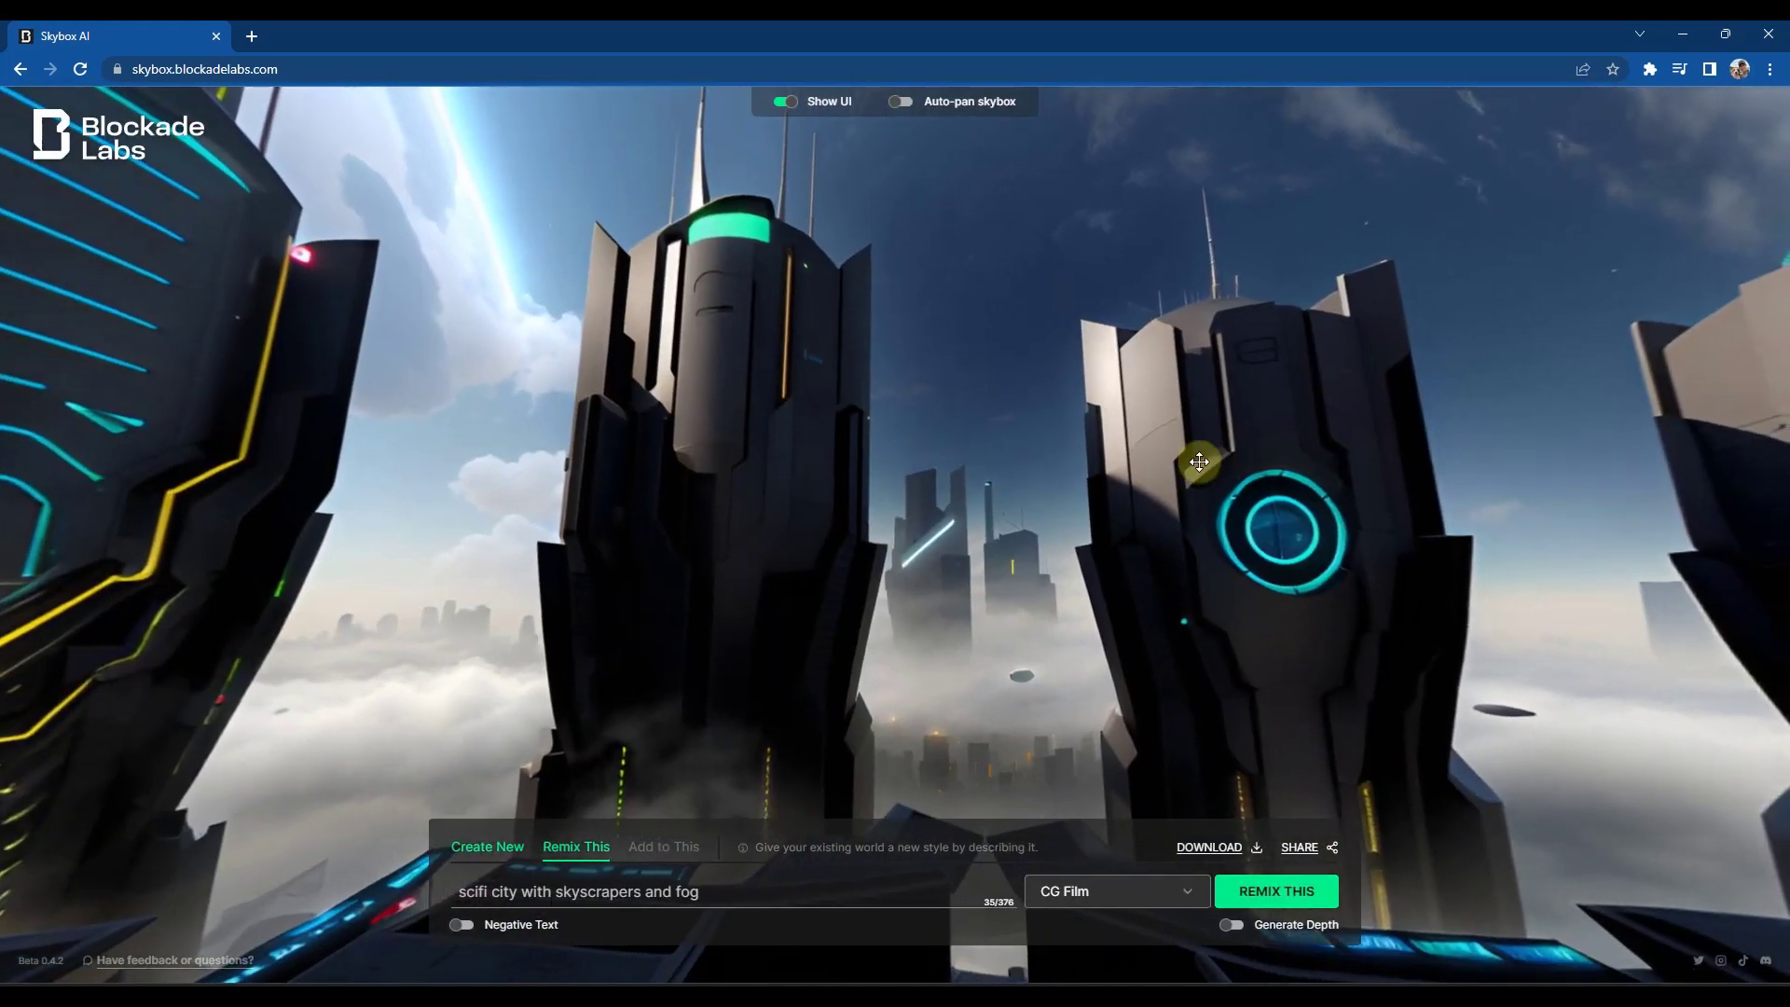
left_click_drag(1211, 467, 1151, 523)
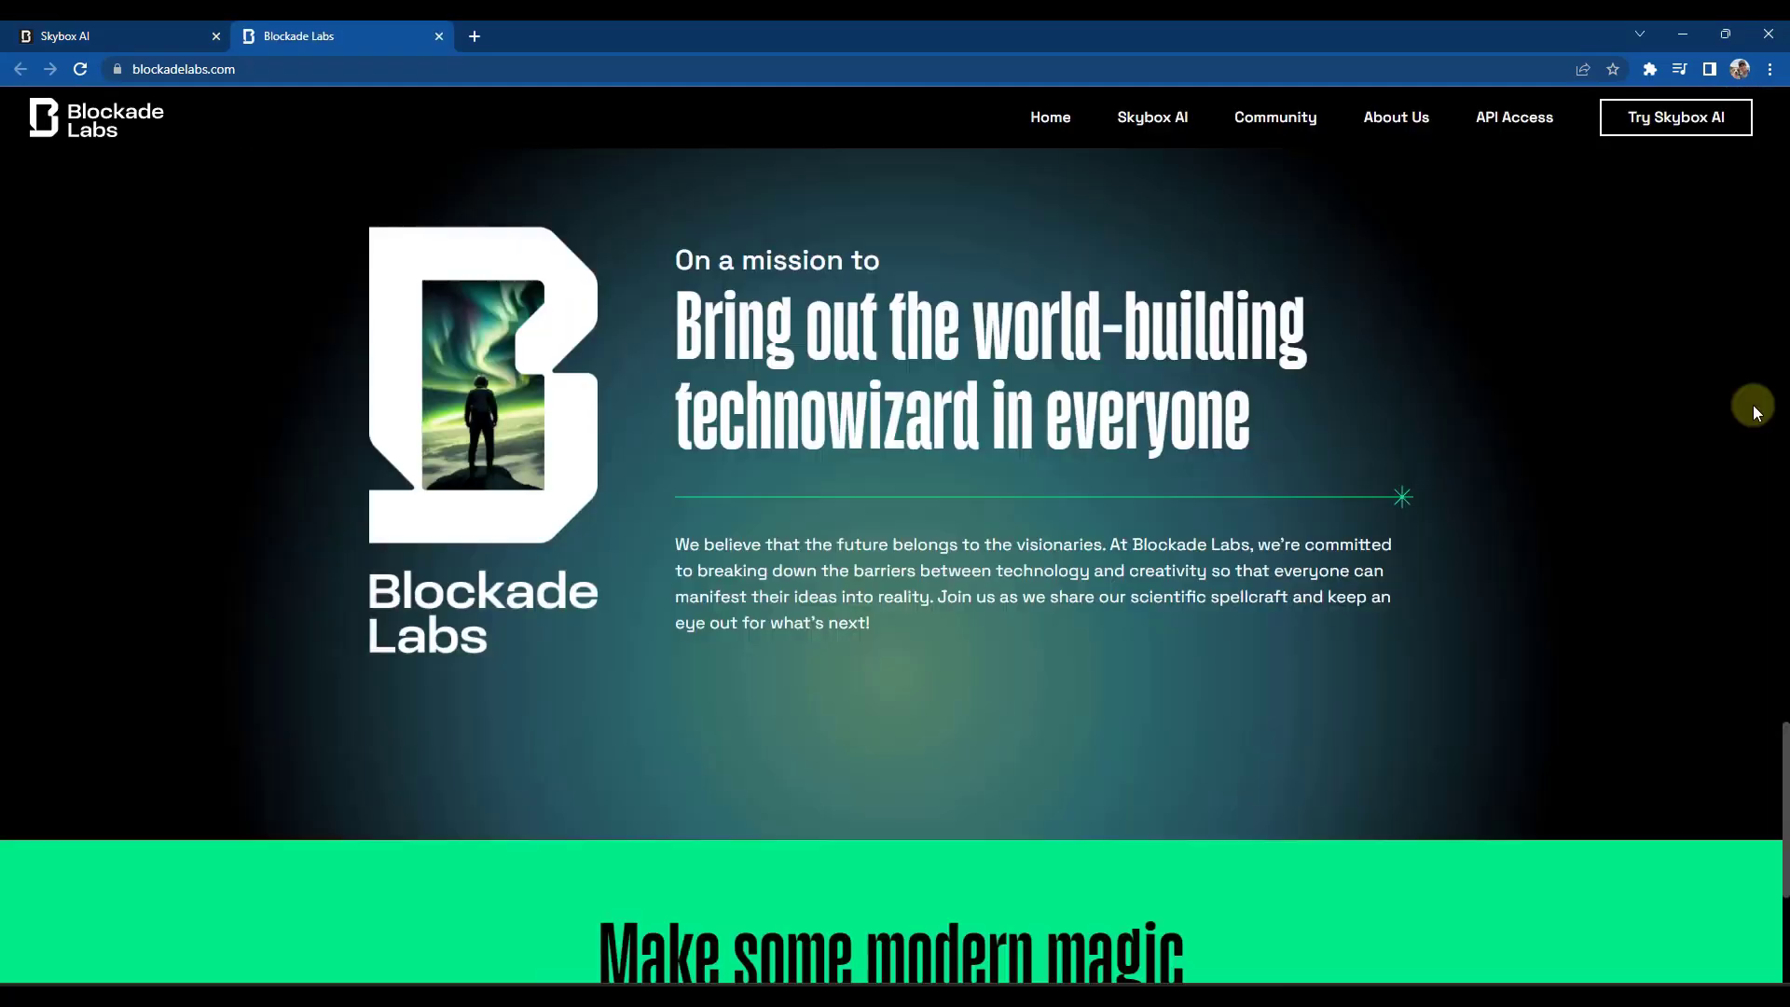
Step: Switch to the Blockade Labs website, browse its home page down to the footer and look around the 360° header scene
scroll(1759, 400, "up", 10)
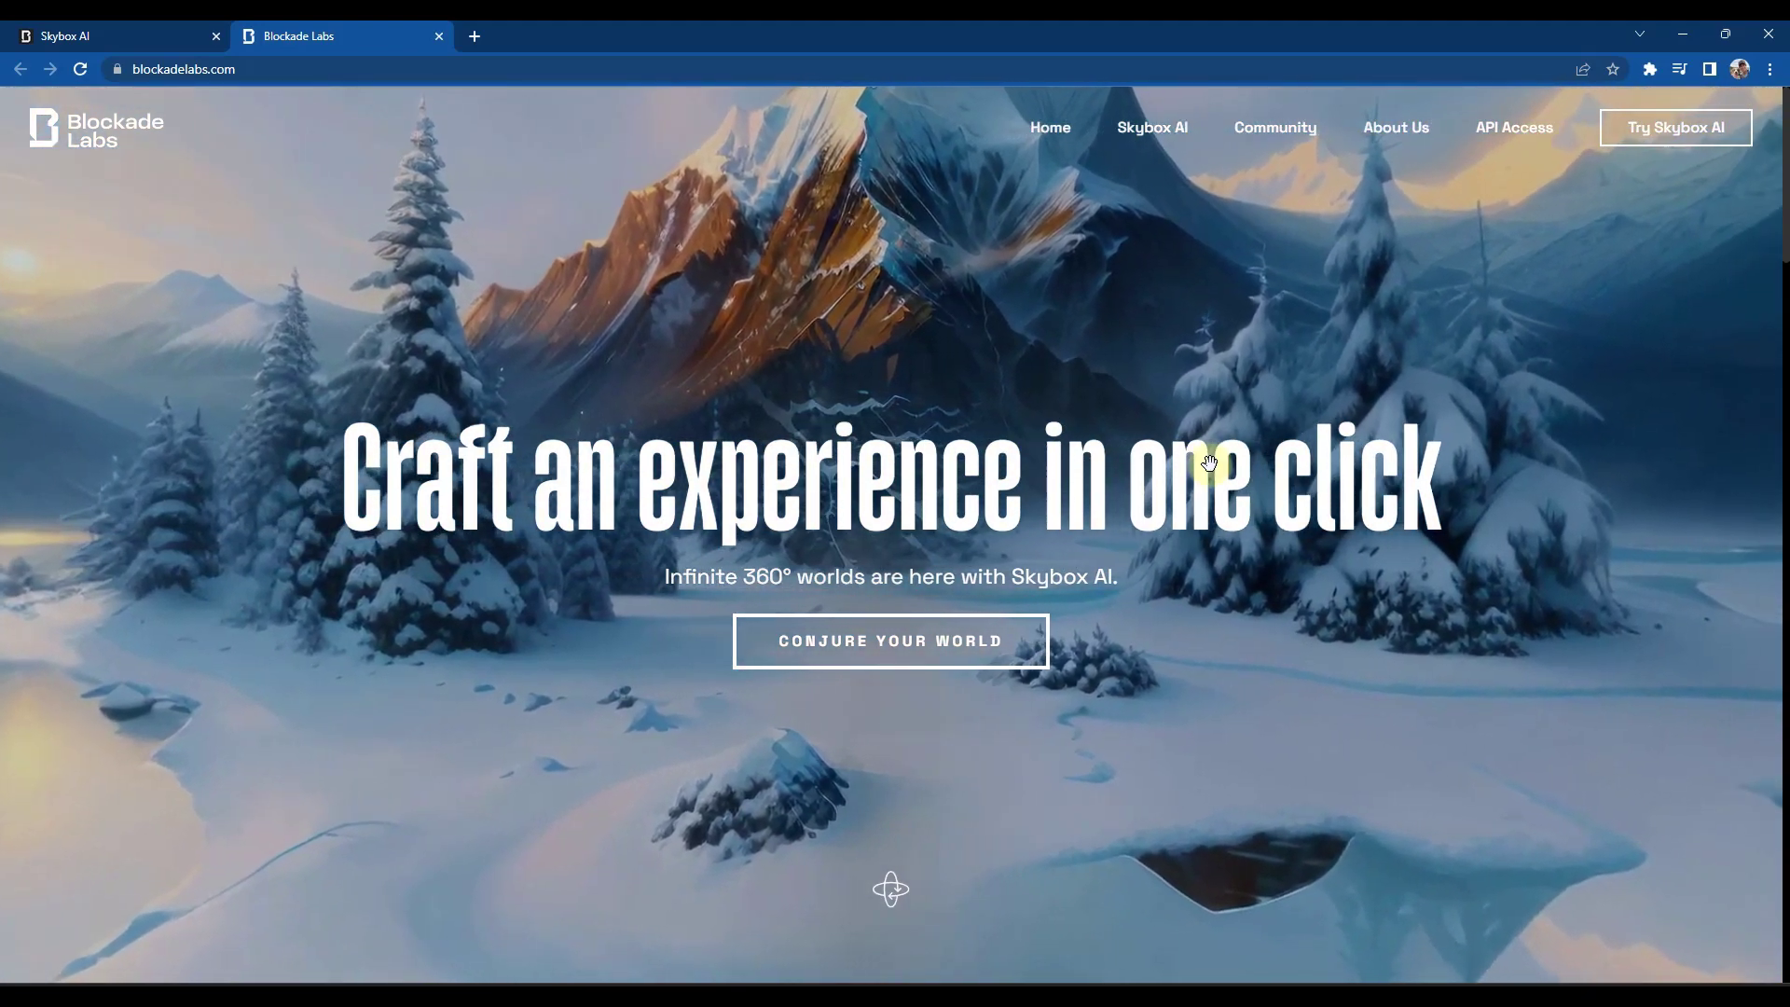
scroll(1210, 466, "down", 15)
scroll(1306, 479, "down", 10)
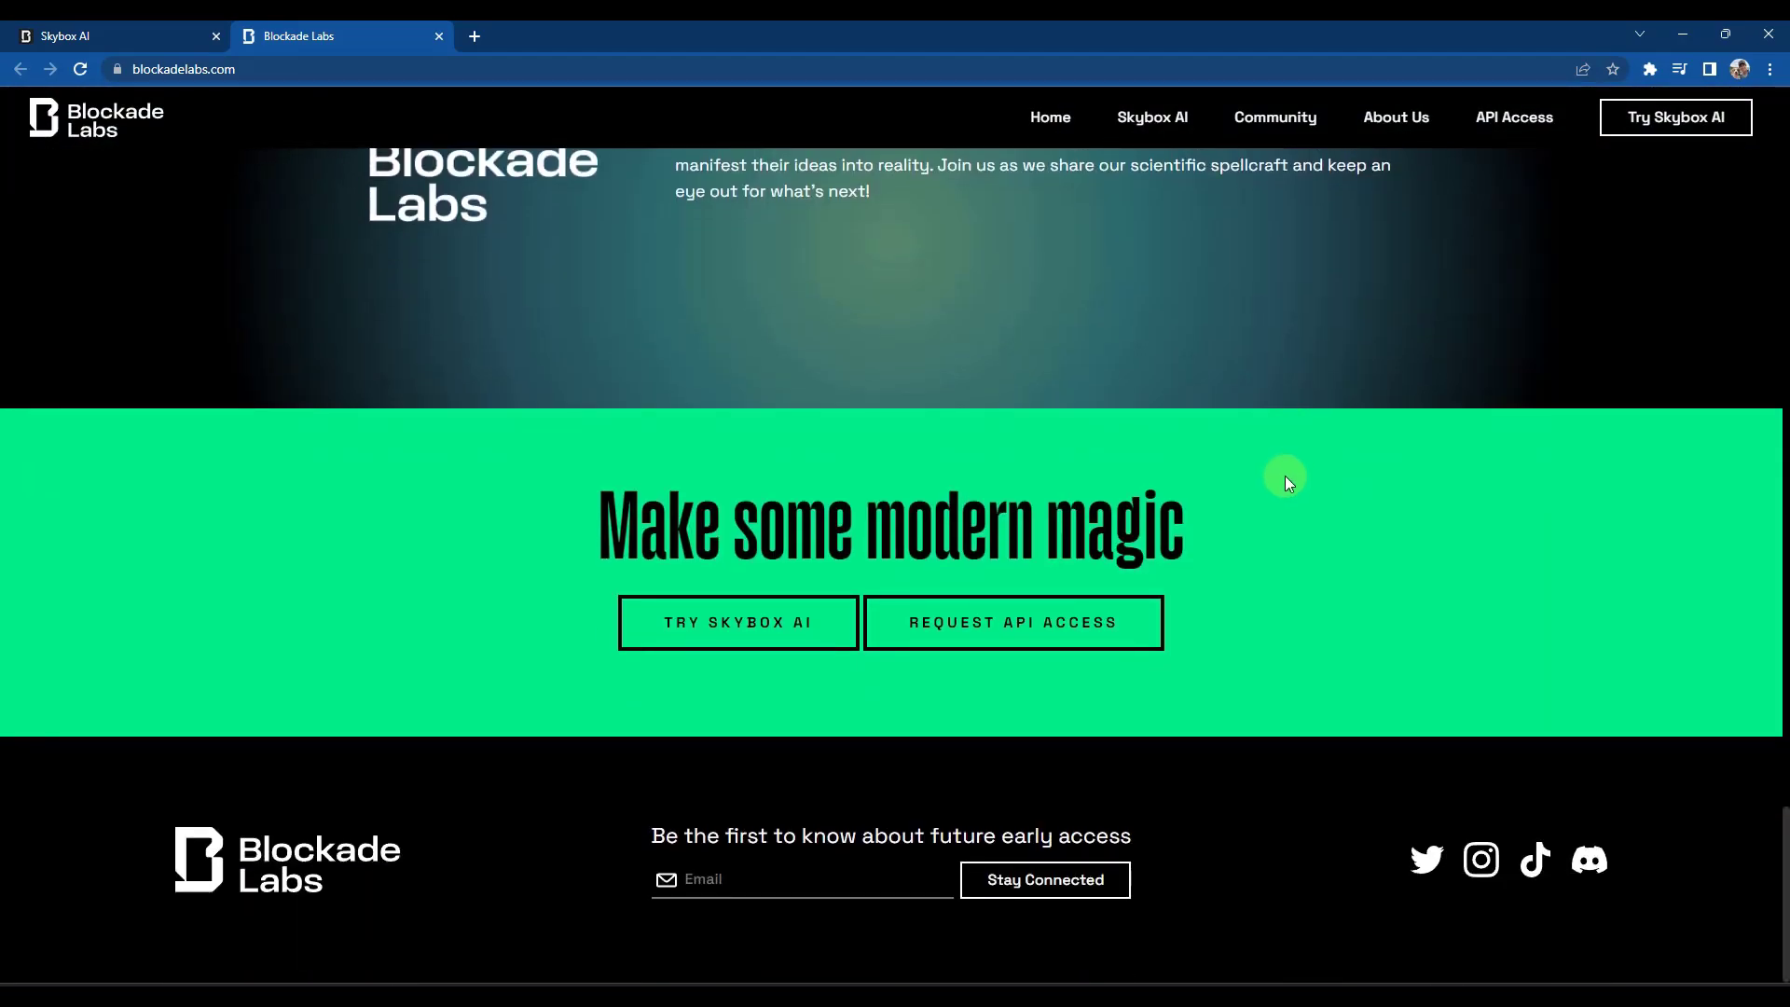
scroll(1322, 518, "up", 15)
scroll(1323, 525, "up", 5)
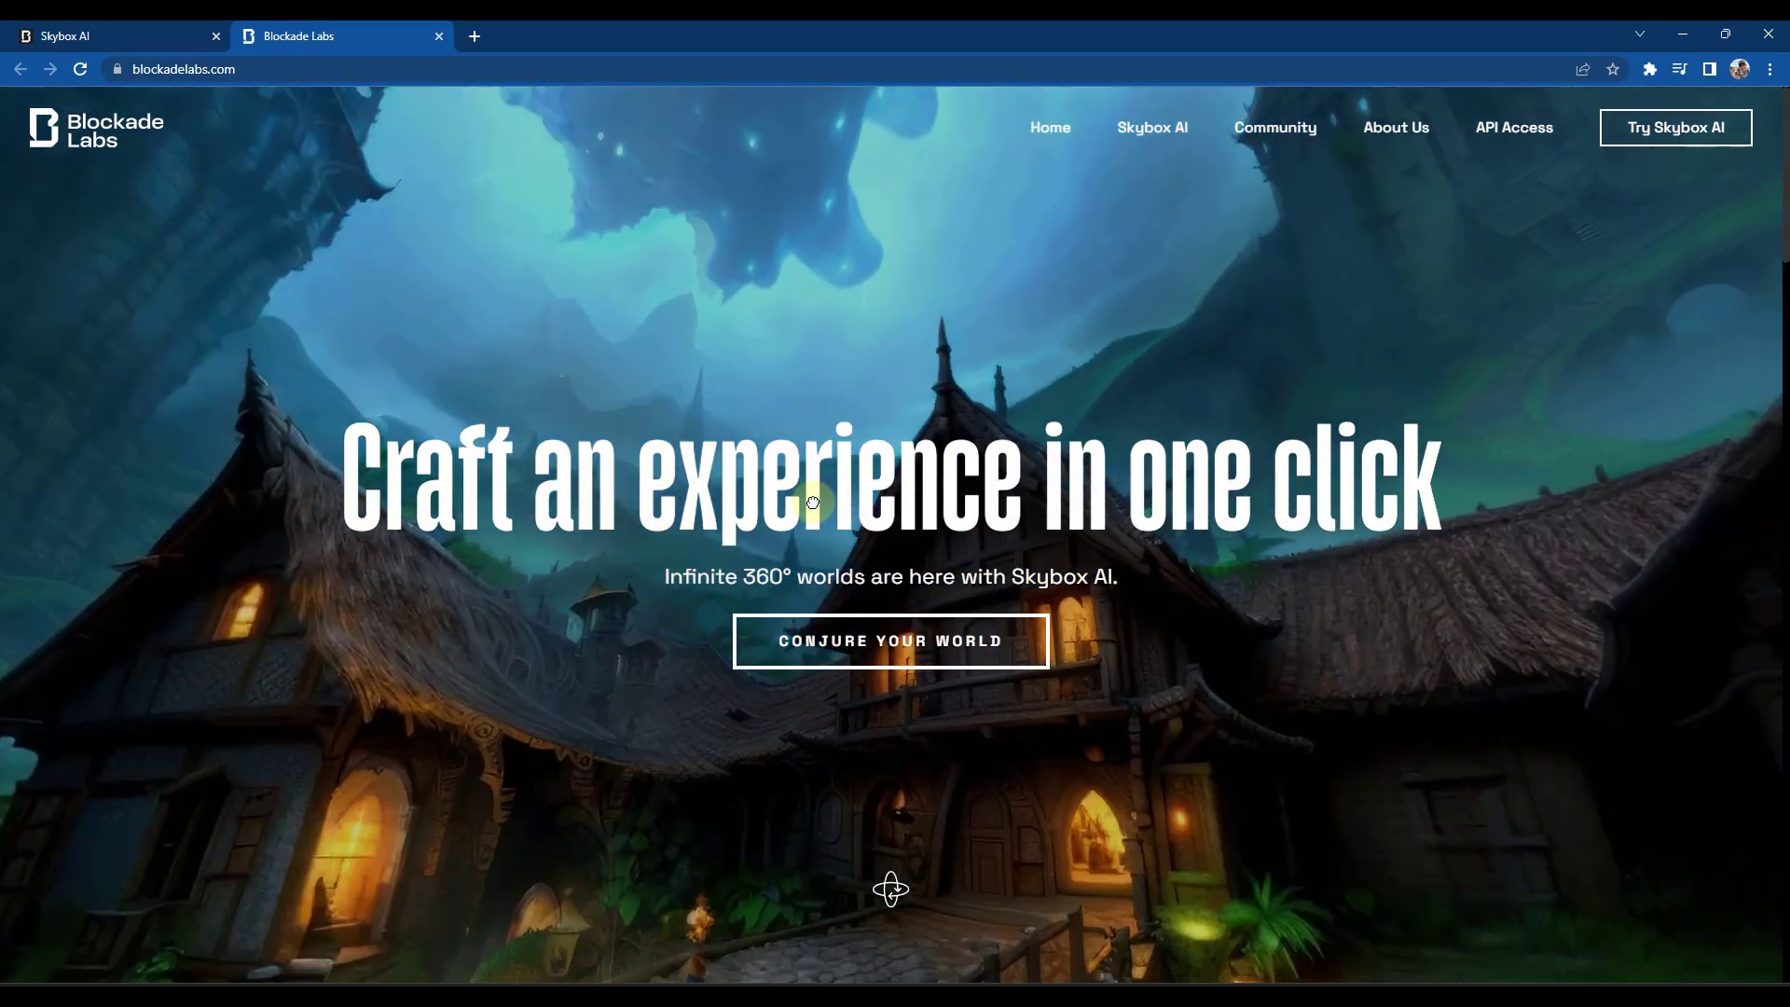
left_click_drag(812, 504, 723, 371)
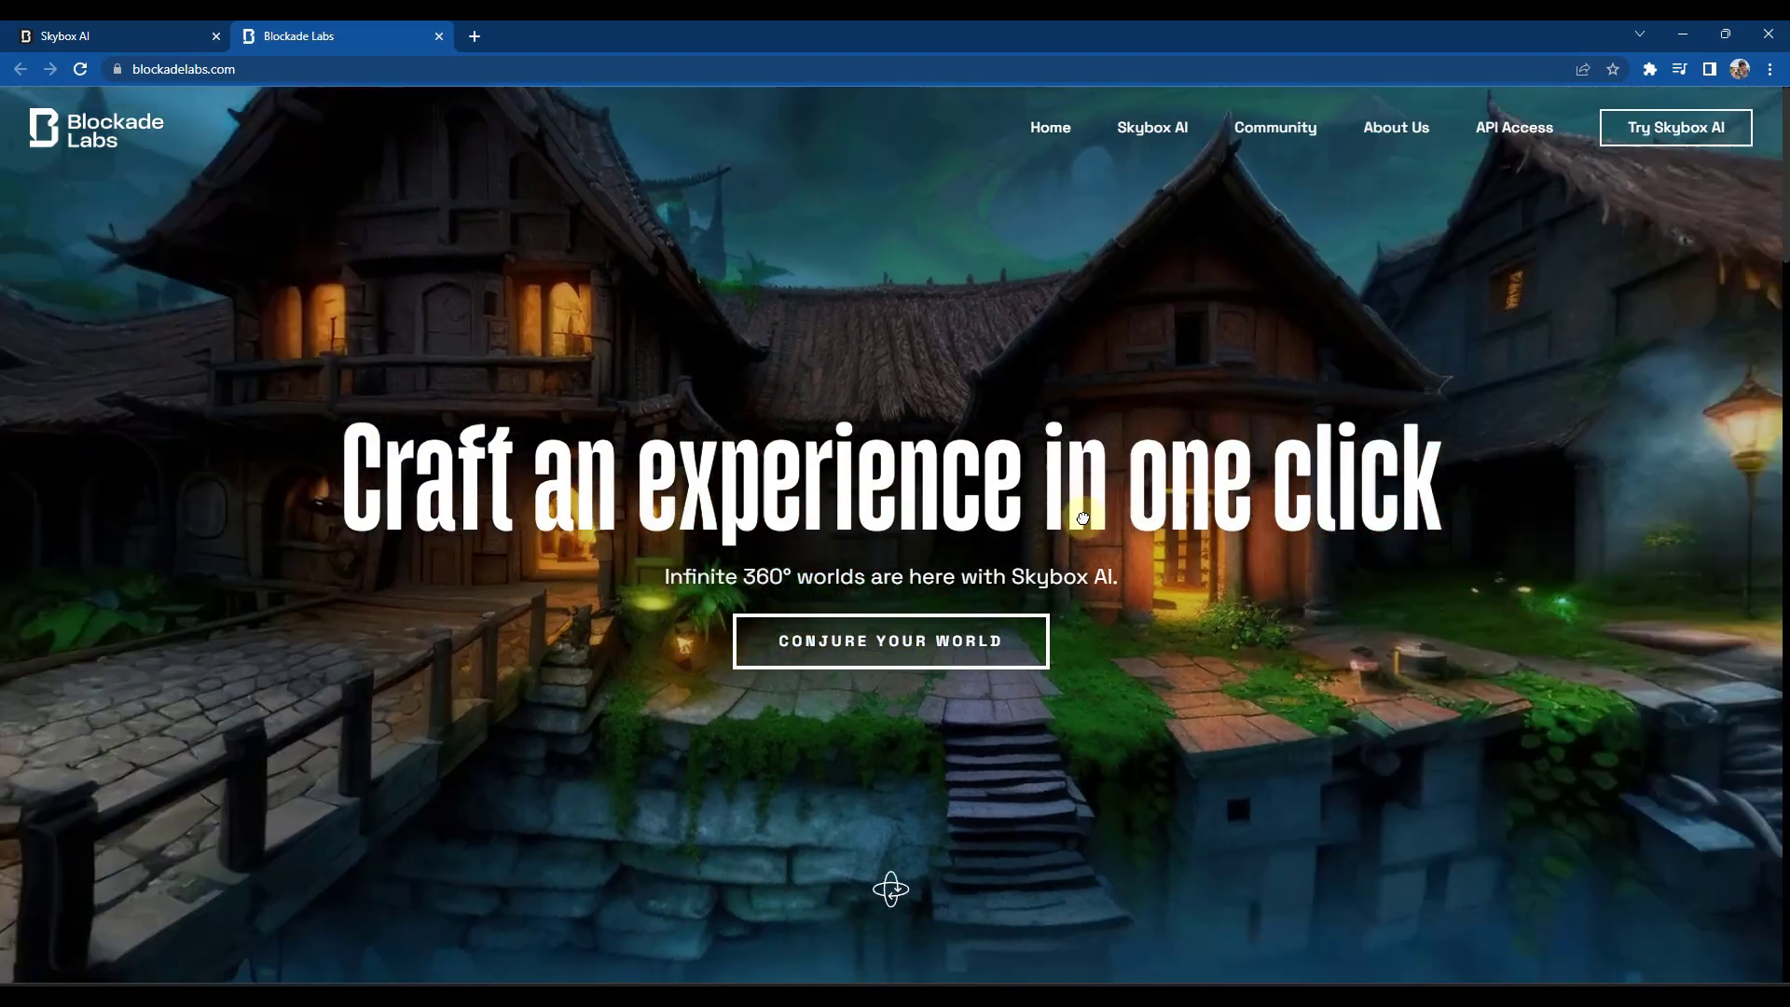